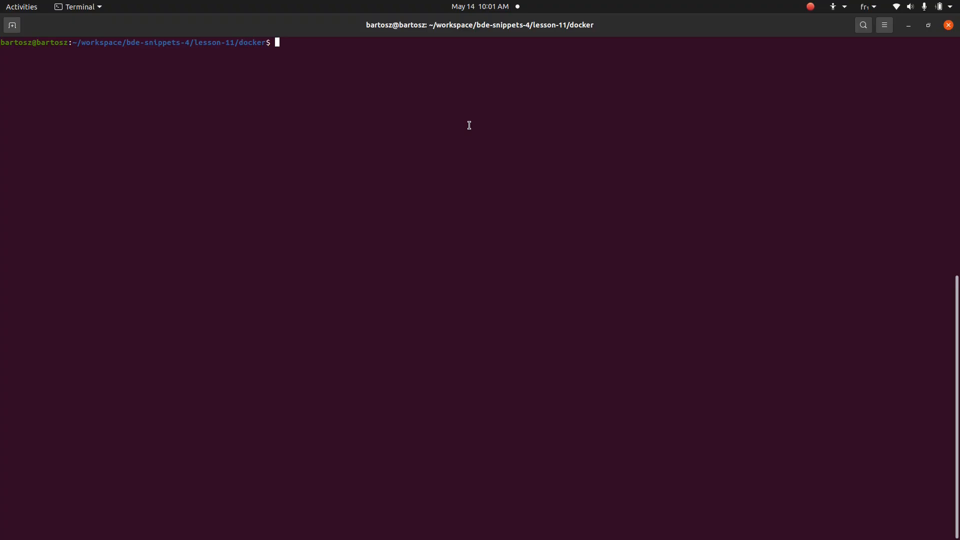
Rerun docker-compose up, then open docker-compose.yml with less in a second terminal tab
key("Up")
key("Up")
key("Return")
key("ctrl+shift+t")
type("less d")
key("Tab")
key("Return")
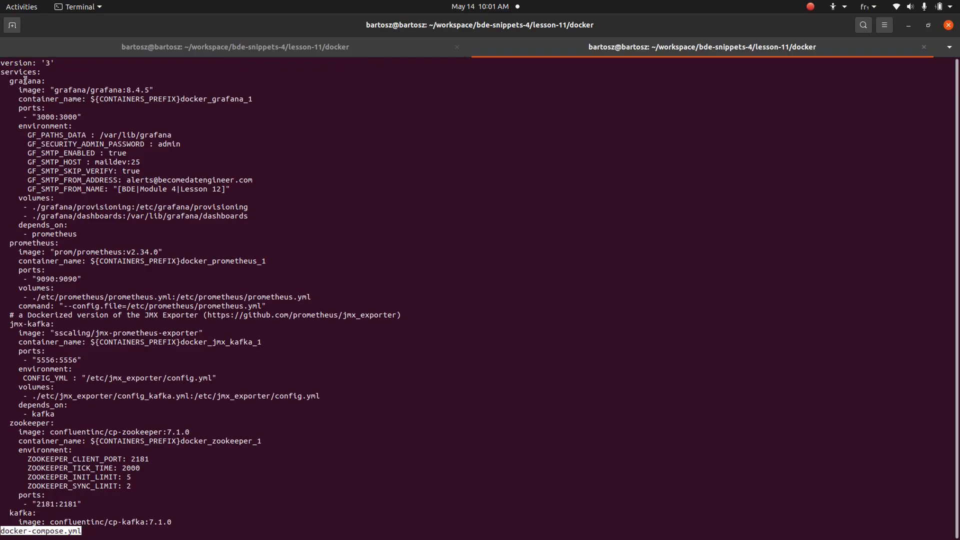
Read through docker-compose.yml, marking the prometheus, jmx-kafka, elasticsearch and maildev services
double_click(41, 245)
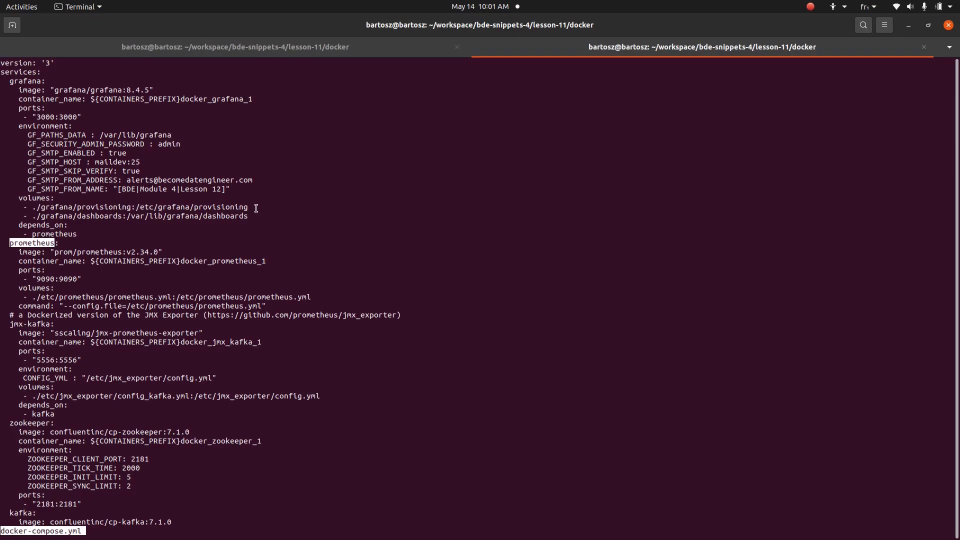
scroll(255, 209, "down", 1)
scroll(276, 206, "down", 9)
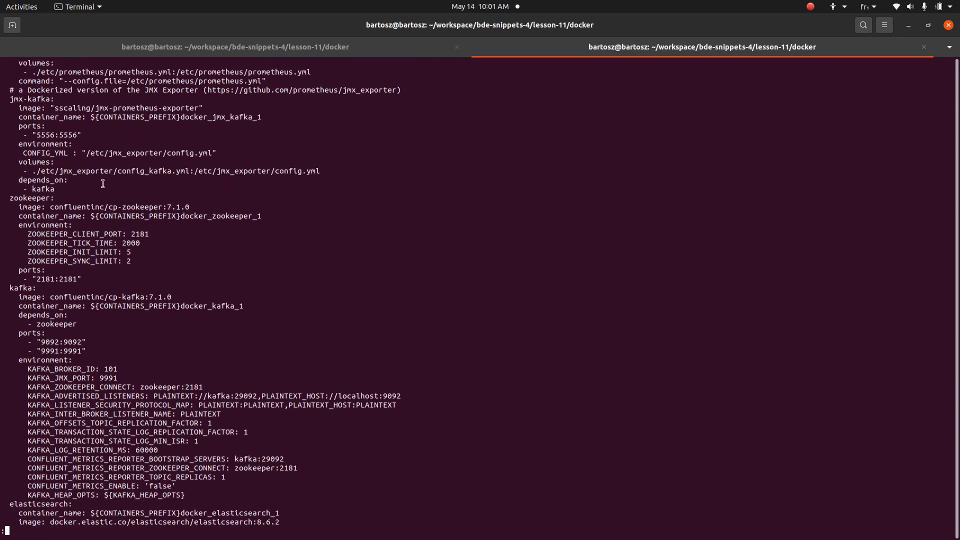
scroll(33, 88, "down", 1)
triple_click(31, 80)
double_click(31, 73)
left_click_drag(31, 73, 122, 245)
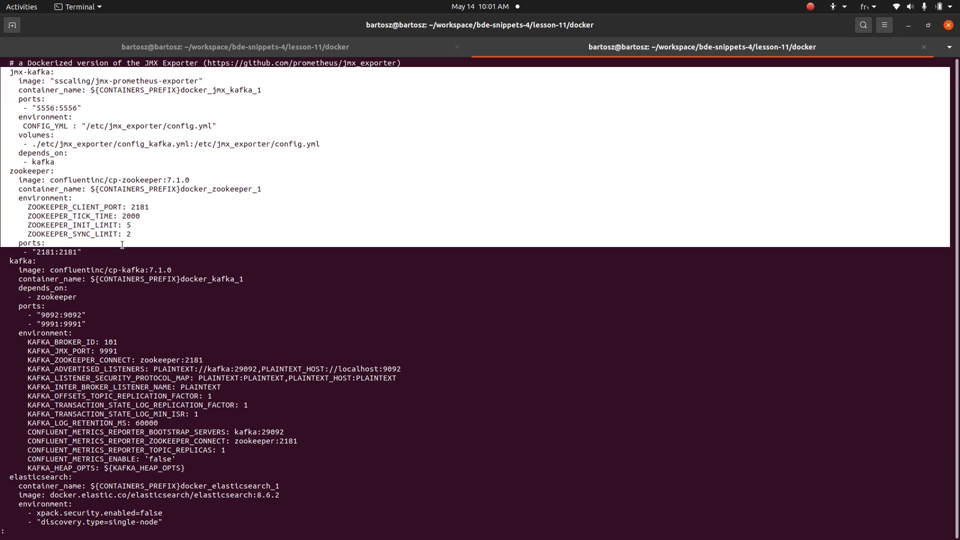
key("Down")
key("Down")
key("Down")
key("Down")
key("Down")
key("Down")
key("Down")
key("Down")
key("Down")
key("Down")
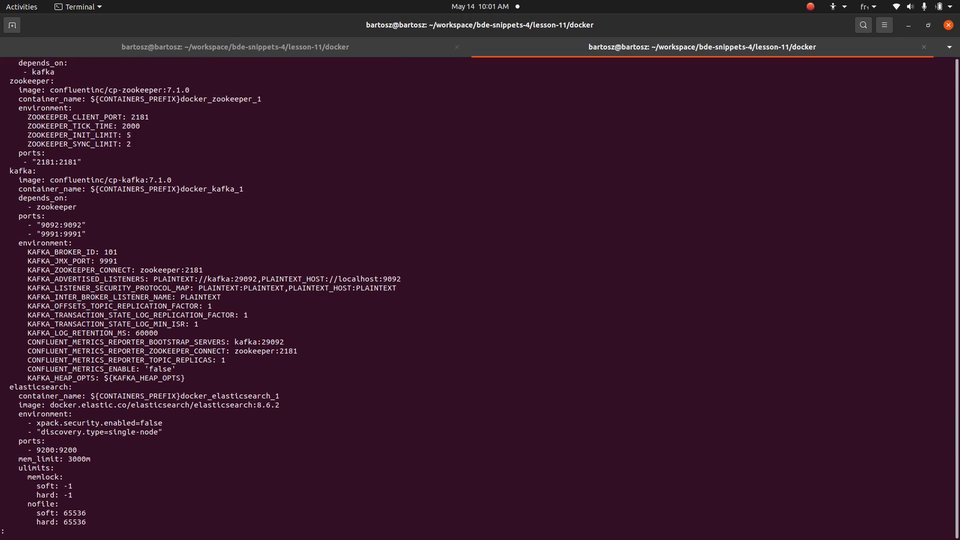
key("Down")
key("Down")
key("Down")
key("Down")
key("Down")
left_click_drag(40, 338, 221, 476)
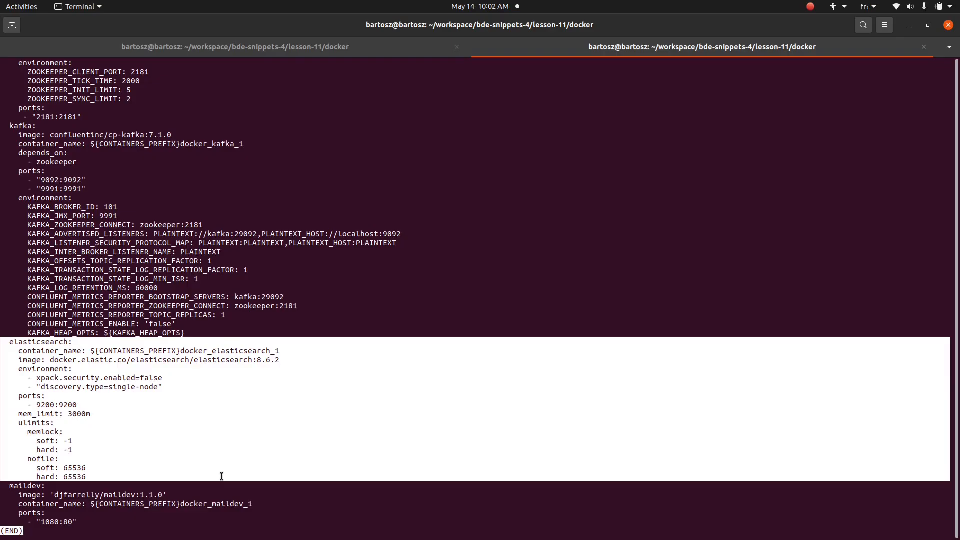
triple_click(47, 485)
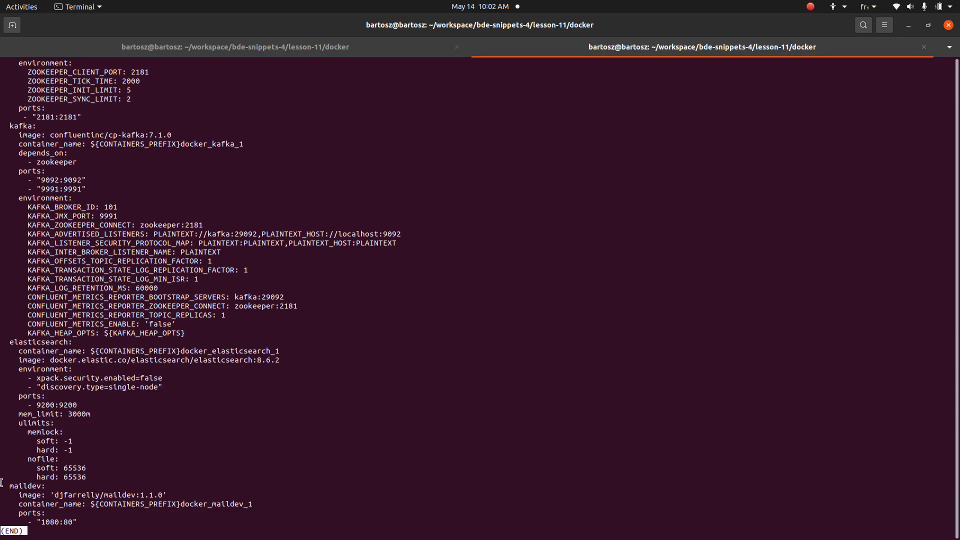
Narrow the selection to the maildev name and glance at the Elasticsearch logs tab
left_click_drag(49, 486, 38, 487)
left_click(395, 52)
left_click(538, 47)
Create the users, valid_users and invalid_users Kafka topics with kafka-topics --create commands
type("docker exec -ti bde_m4_l12_docker_kafka_1 kafka-topics --create --topic users --bootstrap-server localhost:9092")
key("Return")
type("docker exec -ti bde_m4_l12_docker_kafka_1 kafka-topics --create --topic valid_users --bootstrap-server localhost:9092")
key("Return")
type("docker exec -ti bde_m4_l12_docker_kafka_1 kafka-topics --create --topic invalid_users --bootstrap-server localhost:9092")
key("Return")
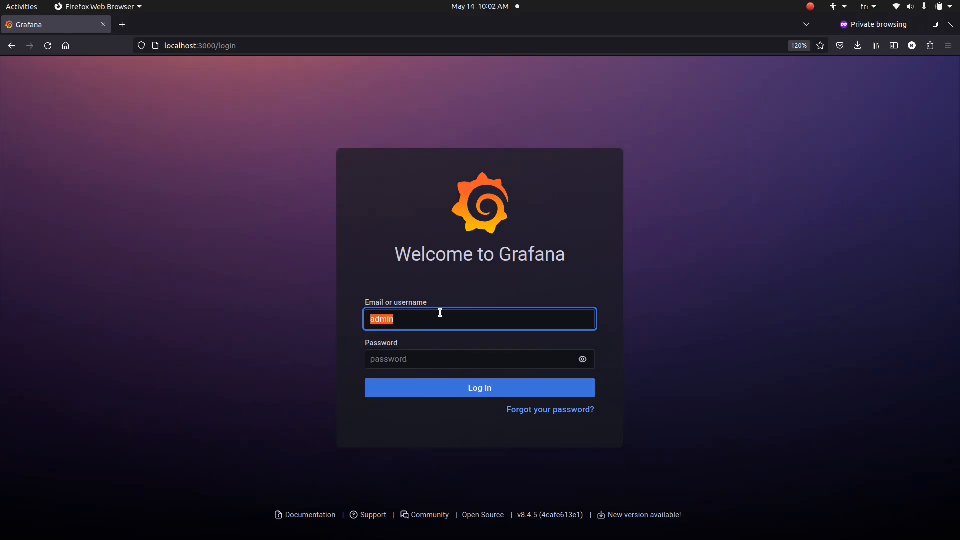
key("Tab")
Log in to Grafana with the admin password and skip setting a new one
type("admin")
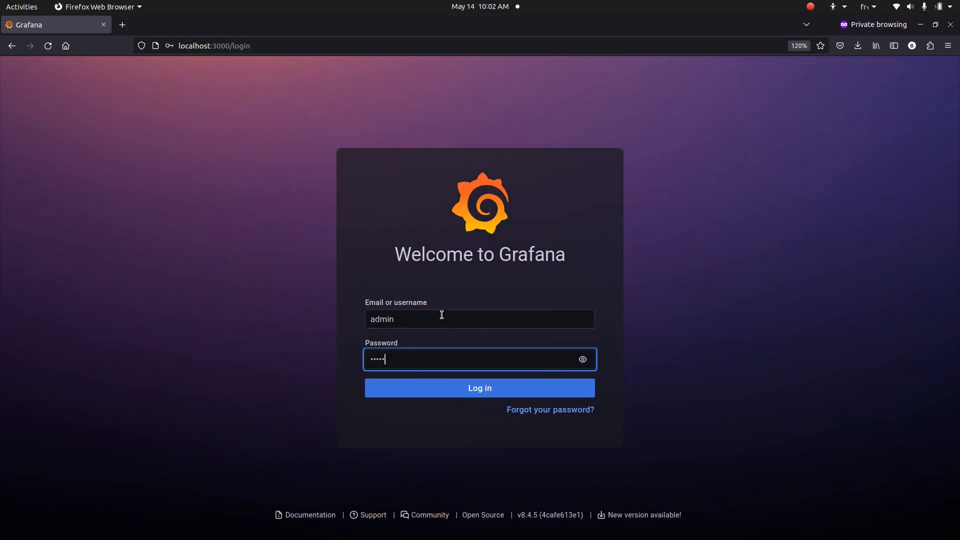
left_click(498, 397)
left_click(452, 418)
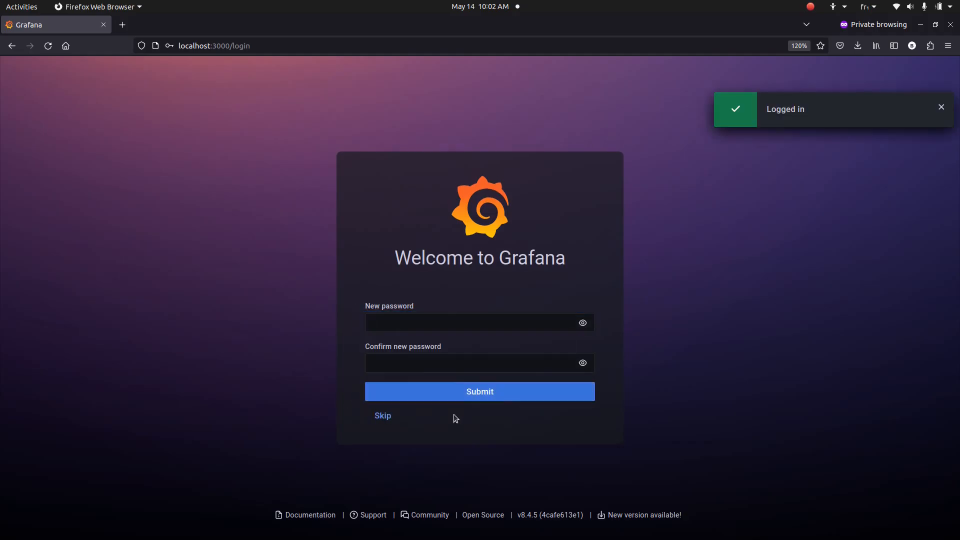
left_click(386, 422)
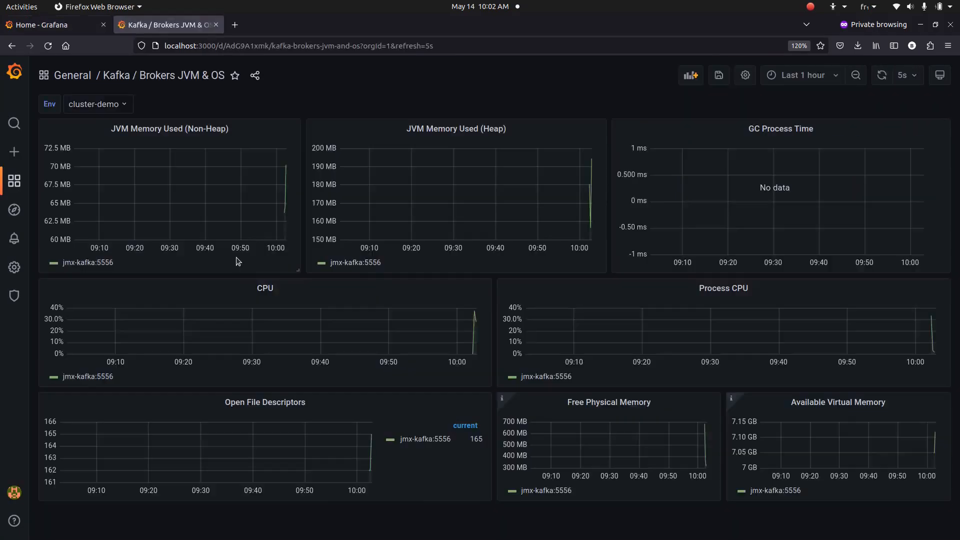
Load the Kafka Topics / Logs dashboard in a new tab, then return to Brokers JVM & OS
key("ctrl+t")
type("http://localhost:3000/d/1vR8sjAmk/kafka-topics-logs?orgId=1&refresh=5s")
key("Return")
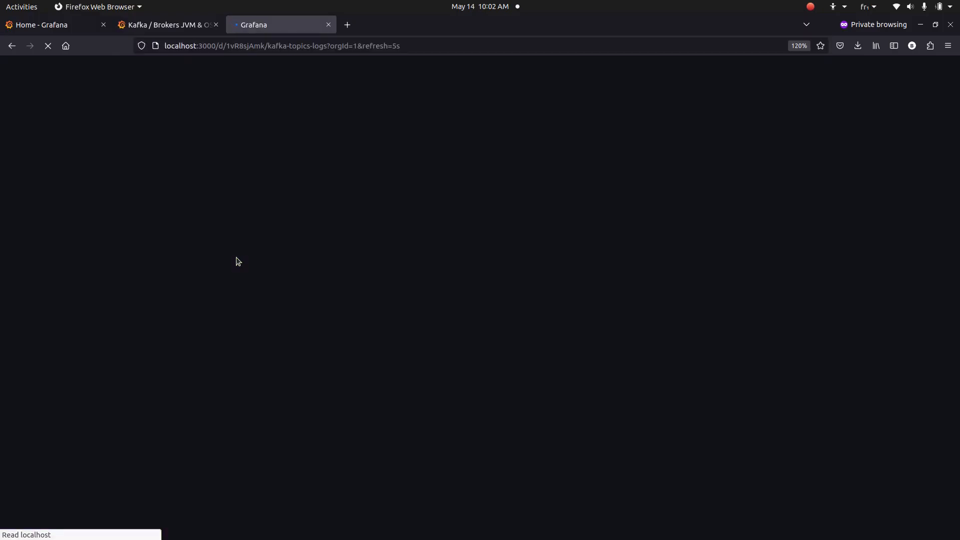
left_click(178, 29)
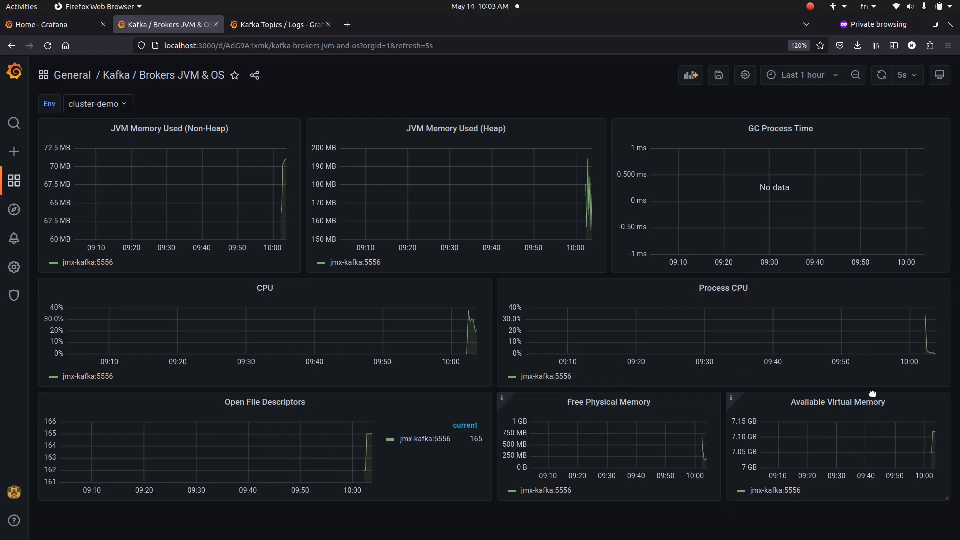
Add users and valid_users to the Topics filter on the Kafka Topics / Logs dashboard
left_click(264, 28)
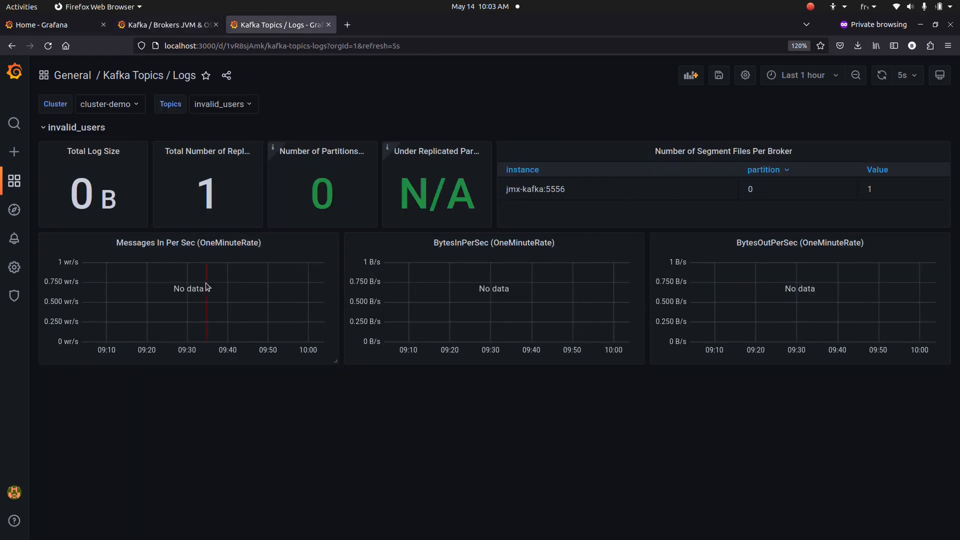
left_click(235, 106)
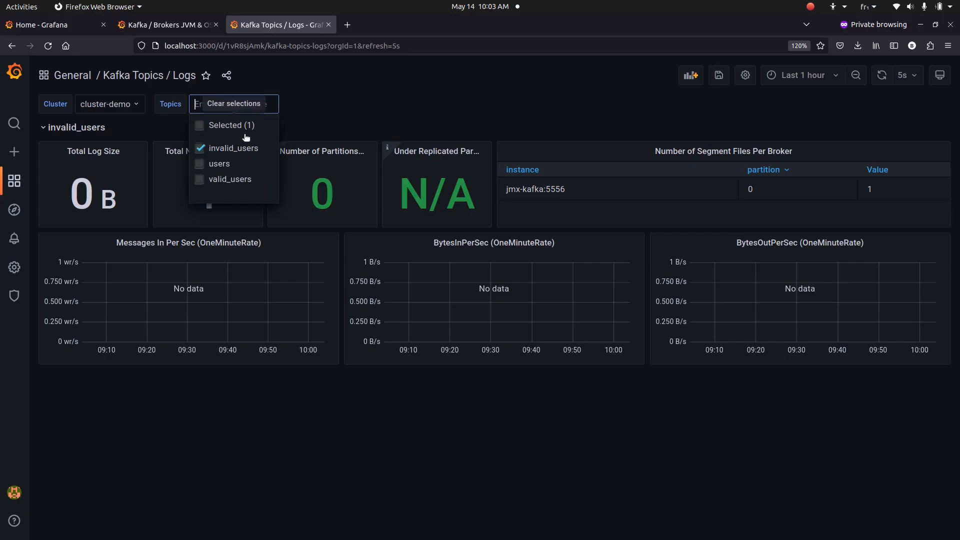
left_click(240, 167)
left_click(236, 180)
left_click(375, 111)
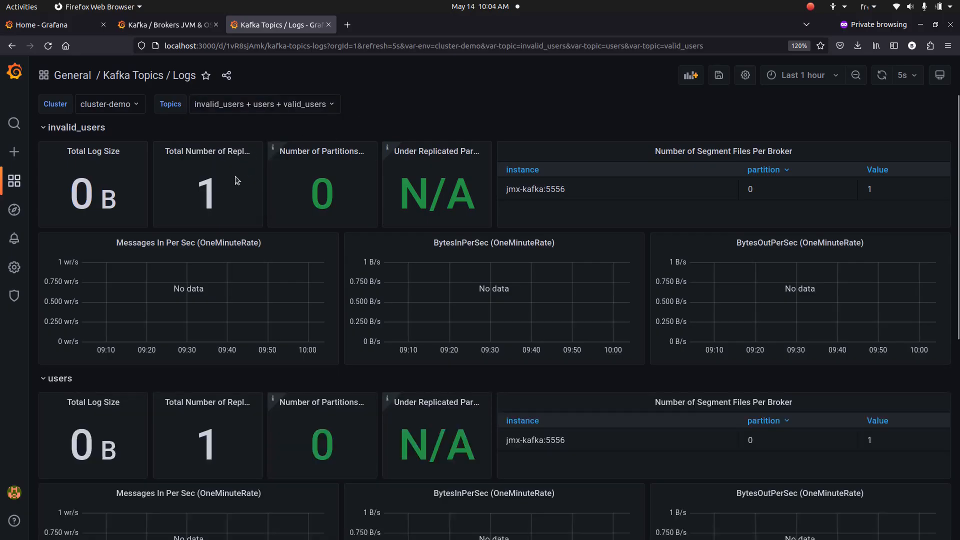
scroll(283, 400, "down", 6)
scroll(281, 398, "up", 6)
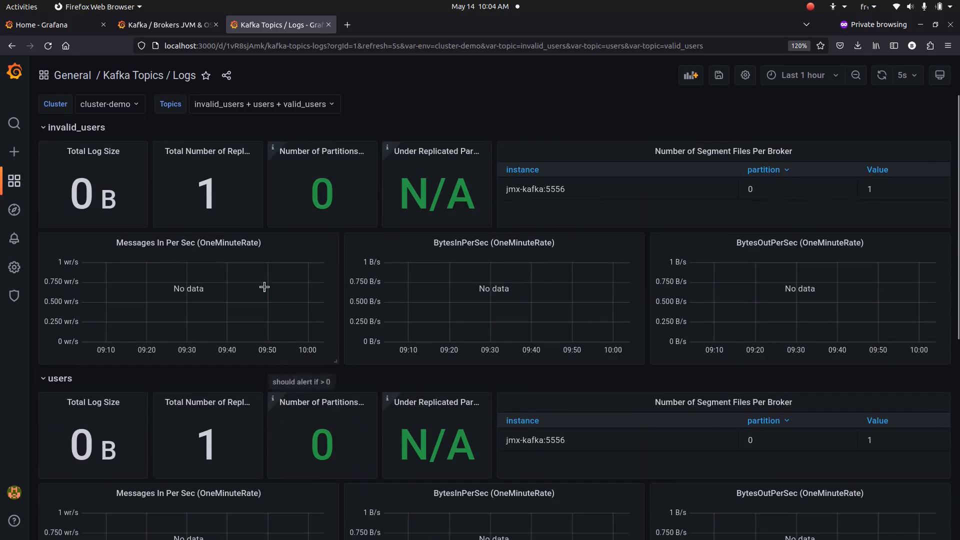
Narrow the Topics filter to users only, dropping invalid_users and valid_users
left_click(241, 99)
left_click(227, 146)
left_click(227, 178)
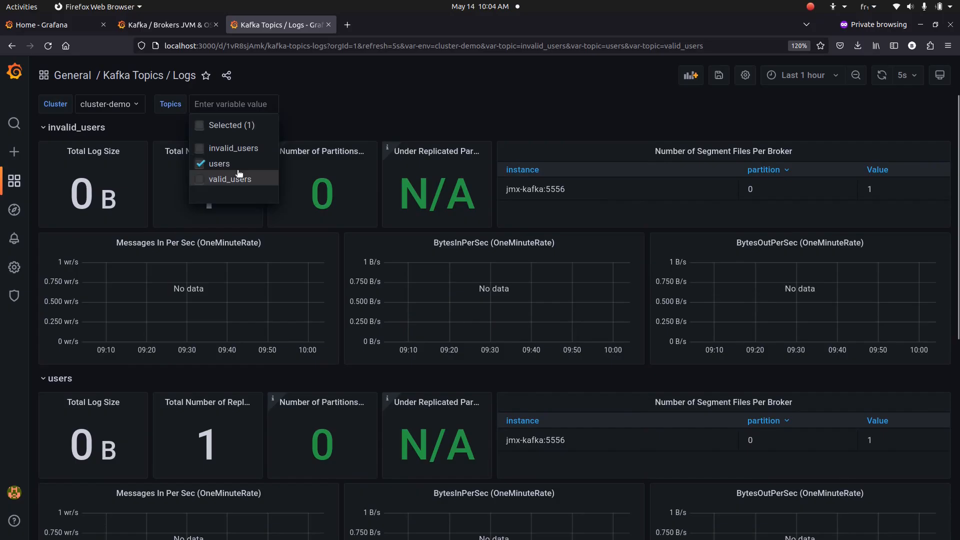
left_click(361, 106)
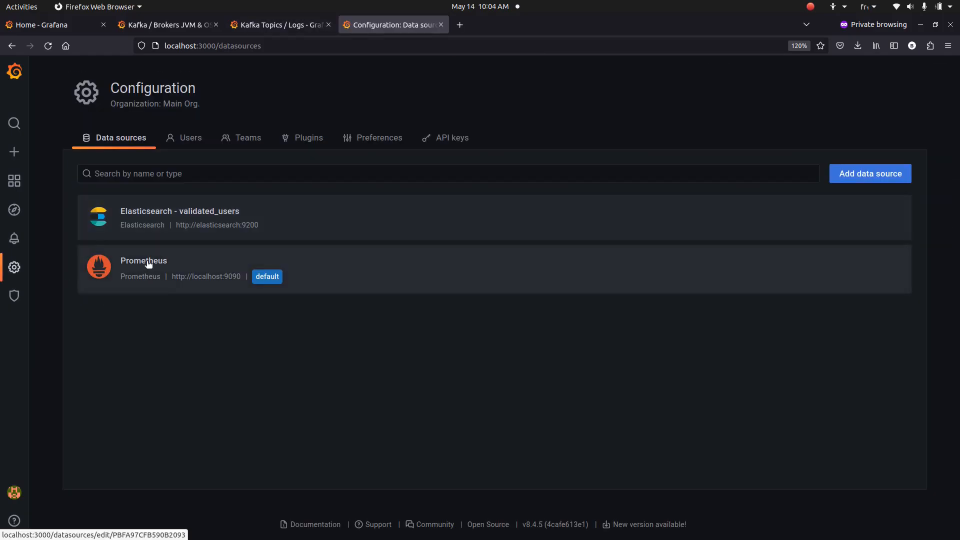
left_click(148, 265)
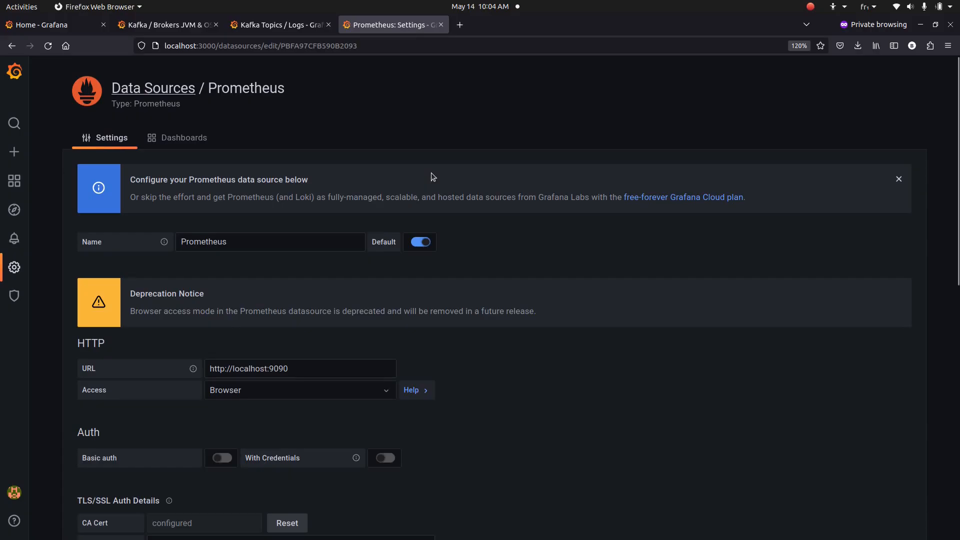
scroll(431, 173, "down", 2)
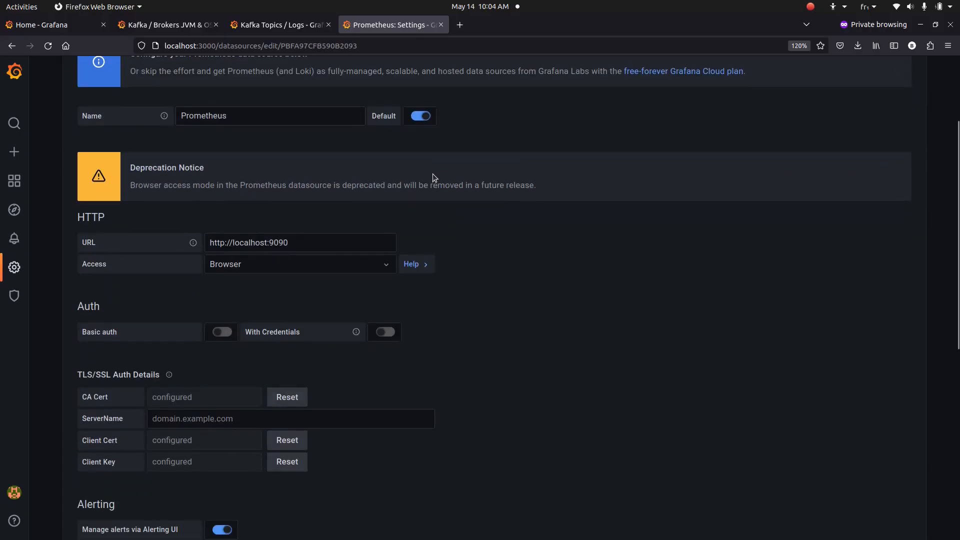
scroll(434, 175, "down", 5)
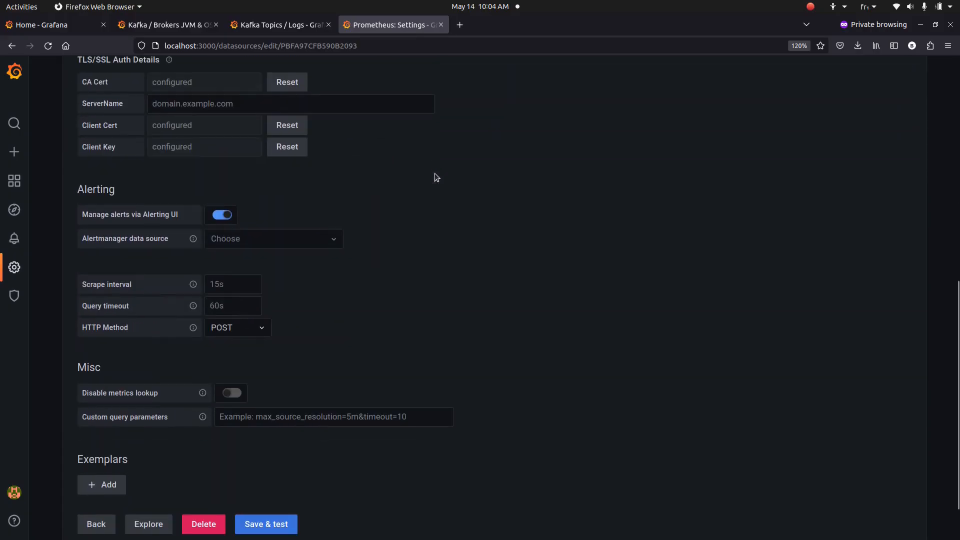
scroll(559, 229, "up", 8)
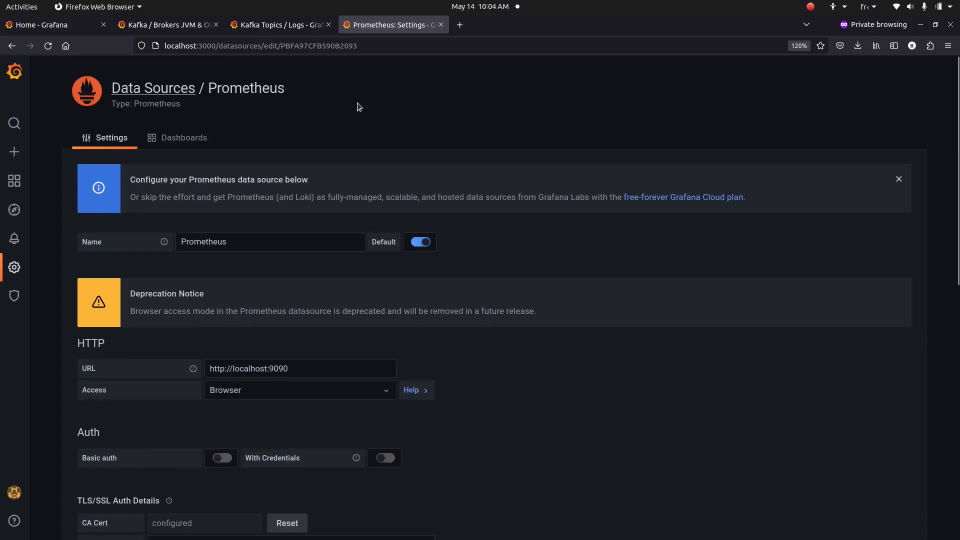
left_click(282, 28)
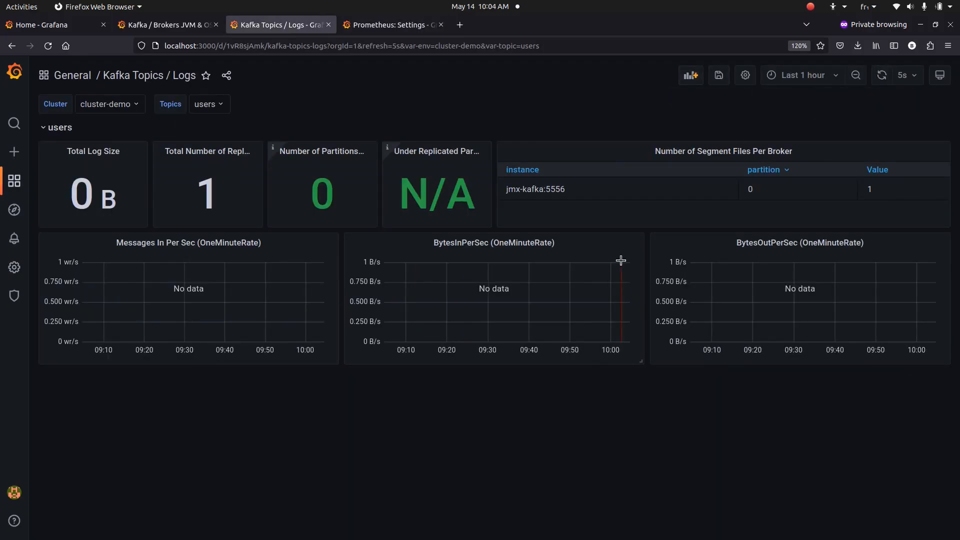
Edit the JVM Memory Used (Non-Heap) panel and select its kafka_jvm_non_heap_usage metric
left_click(184, 17)
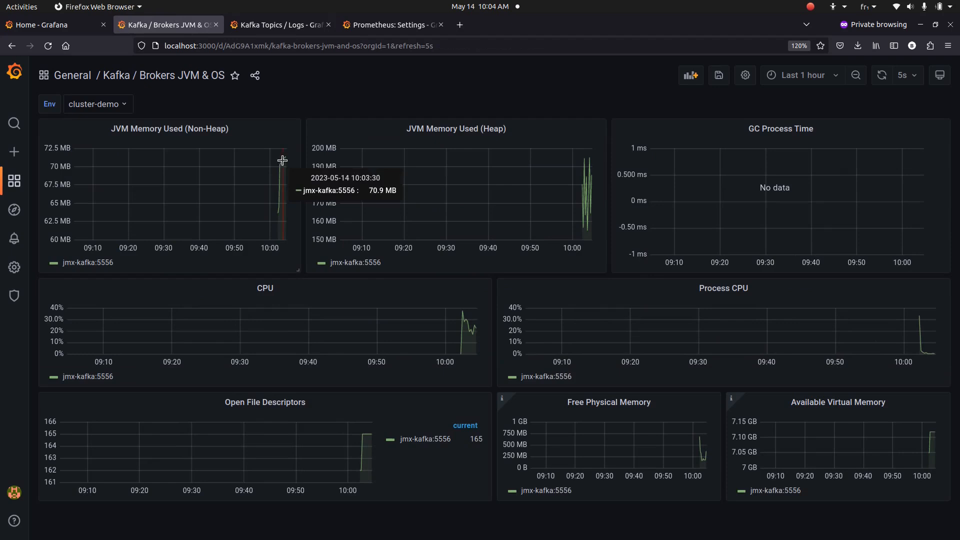
left_click(282, 130)
left_click(210, 160)
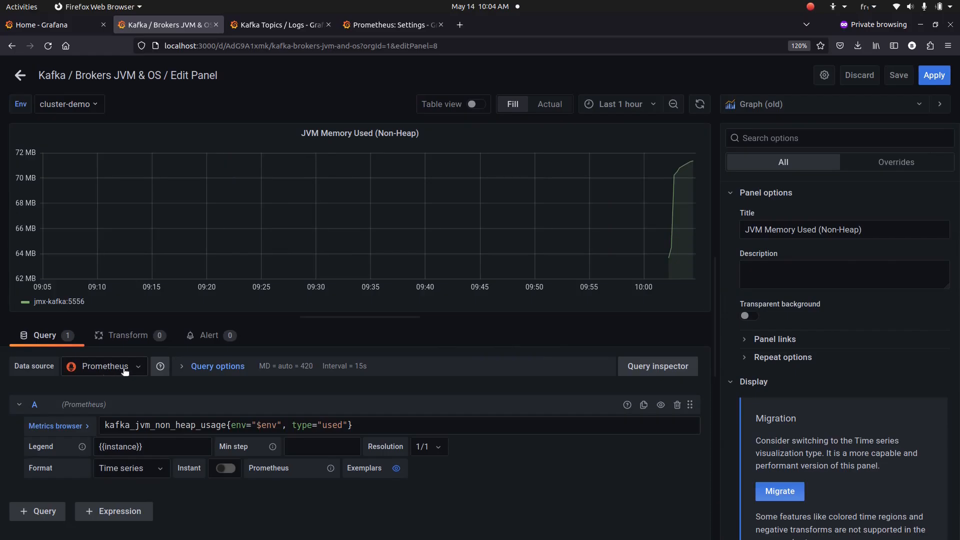
double_click(107, 425)
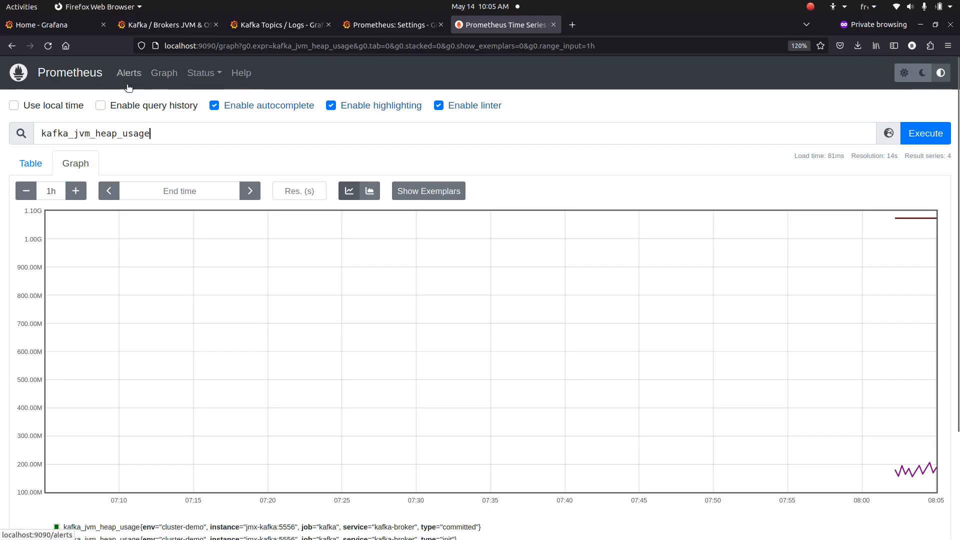
Look over the kafka_jvm_heap_usage graph in Prometheus and reset the query page
scroll(268, 195, "down", 3)
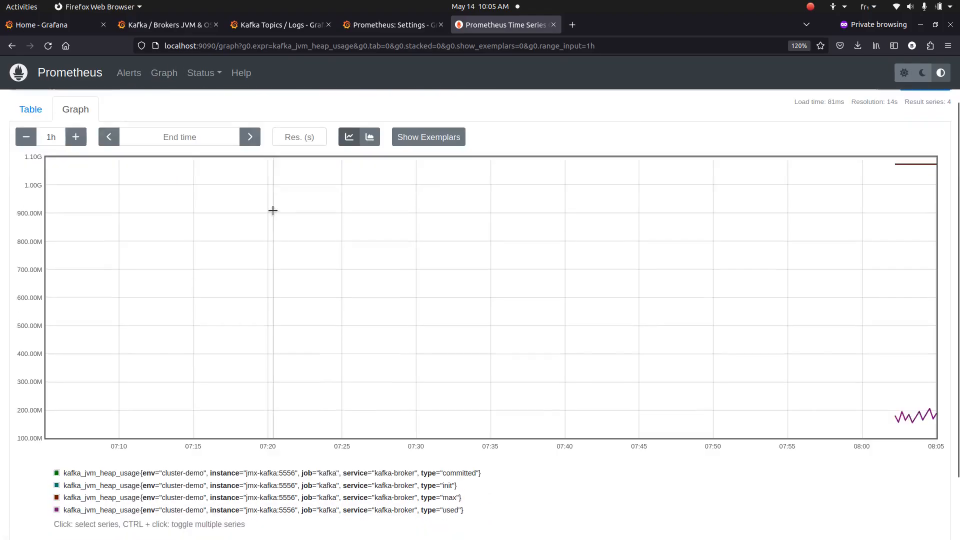
scroll(272, 209, "up", 3)
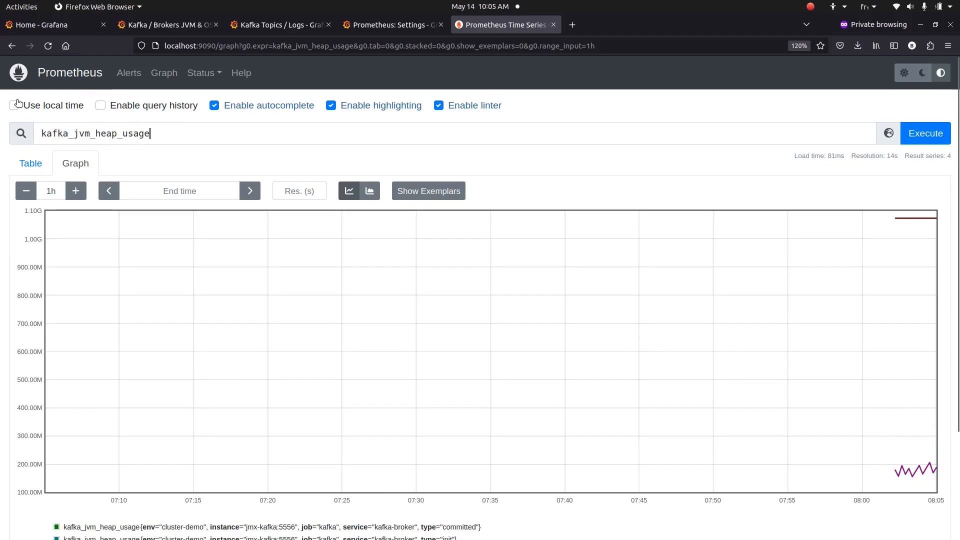
left_click(19, 83)
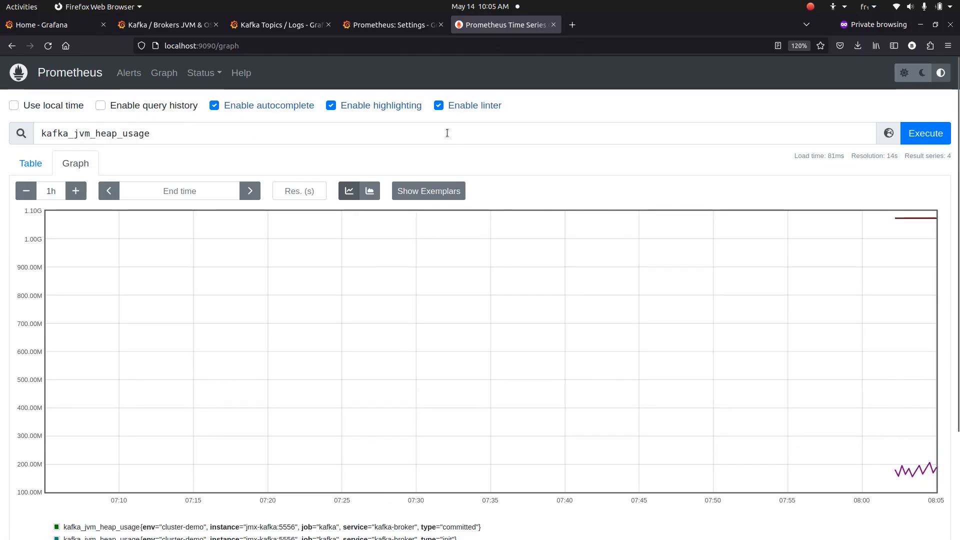
mouse_move(896, 457)
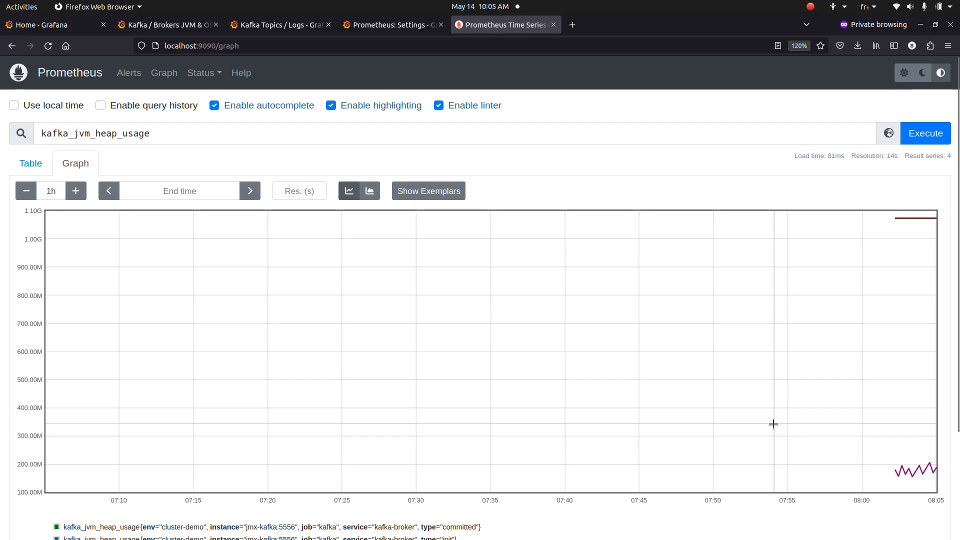
Open localhost:5556/metrics in a new private browser tab
key("ctrl+t")
type("http://localhost:5556/metrics")
key("Return")
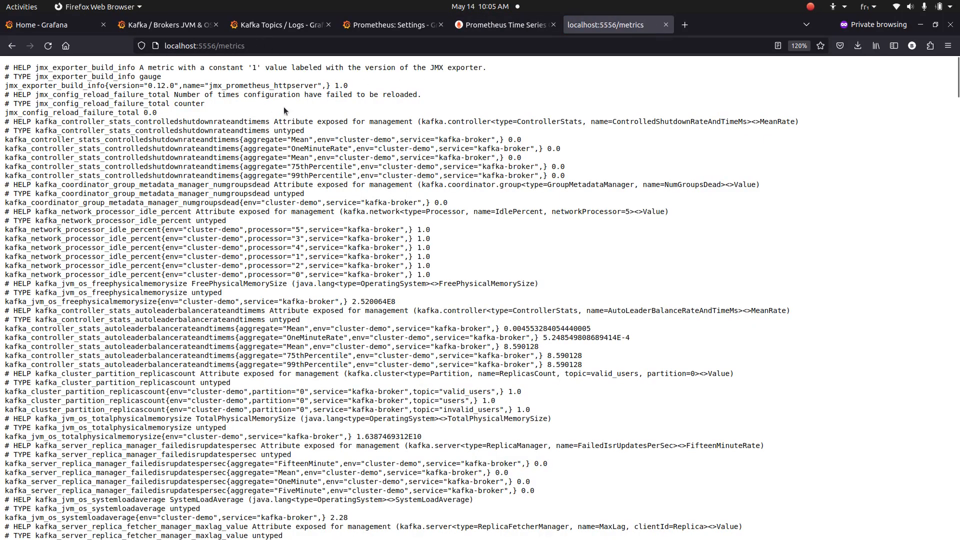
Reload and skim the raw kafka_* metrics down to jmx_scrape_error 0.0, then return to Prometheus
scroll(291, 193, "down", 15)
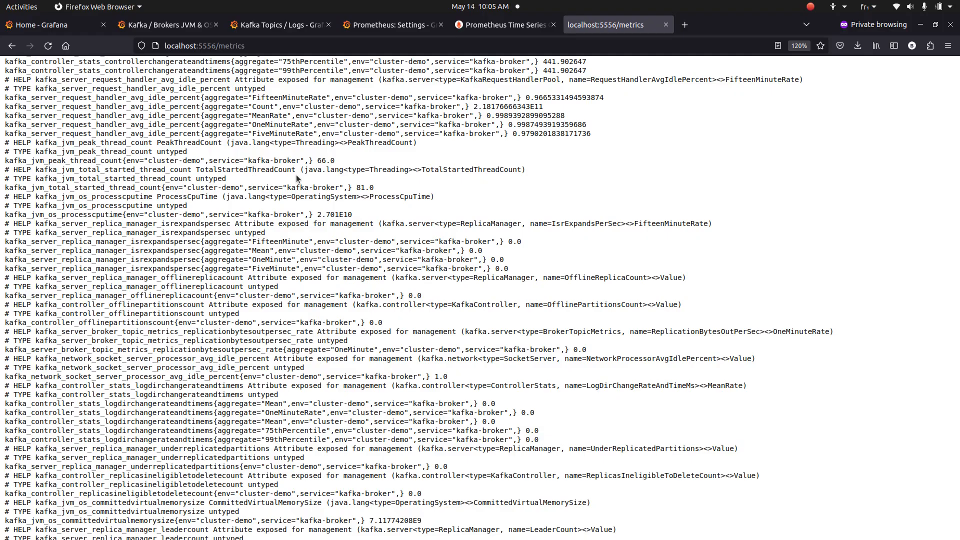
key("F5")
scroll(395, 400, "down", 15)
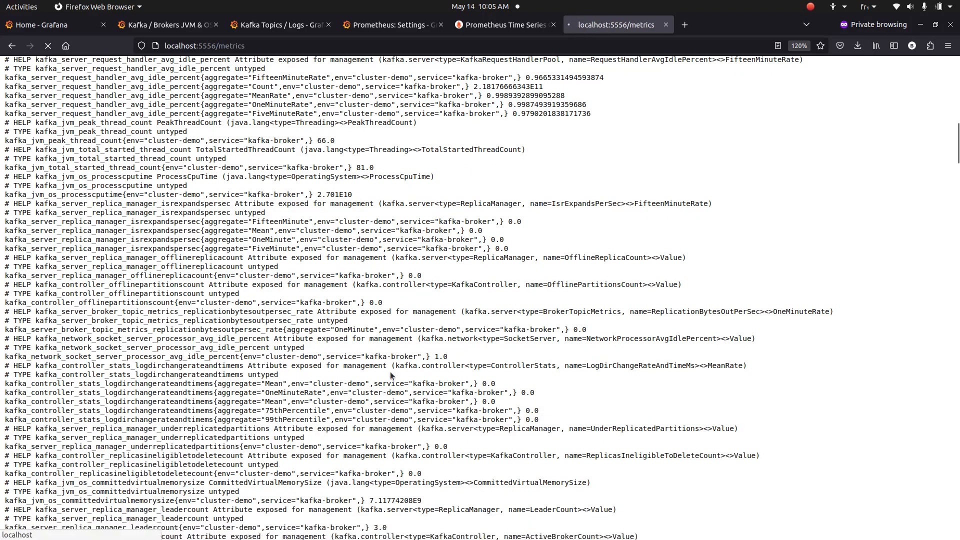
scroll(480, 474, "down", 15)
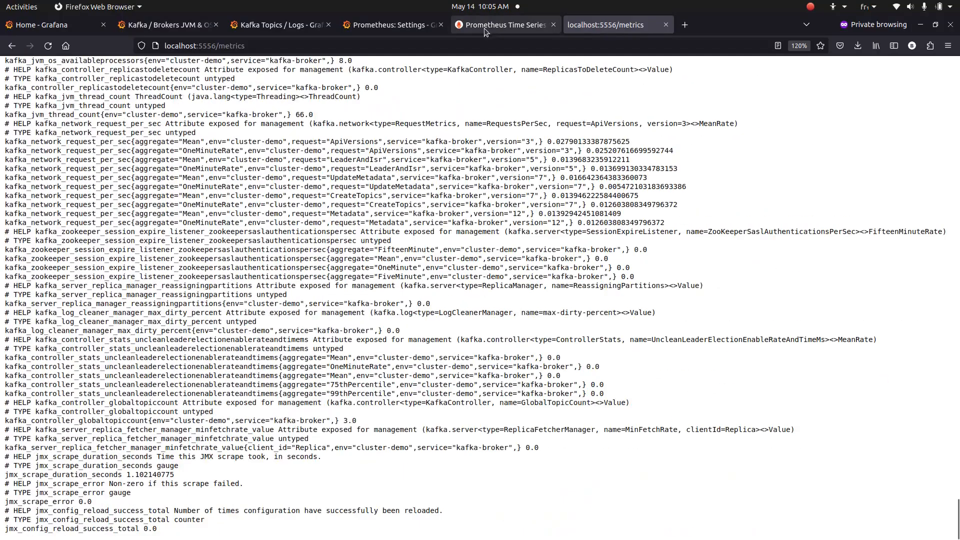
left_click(484, 26)
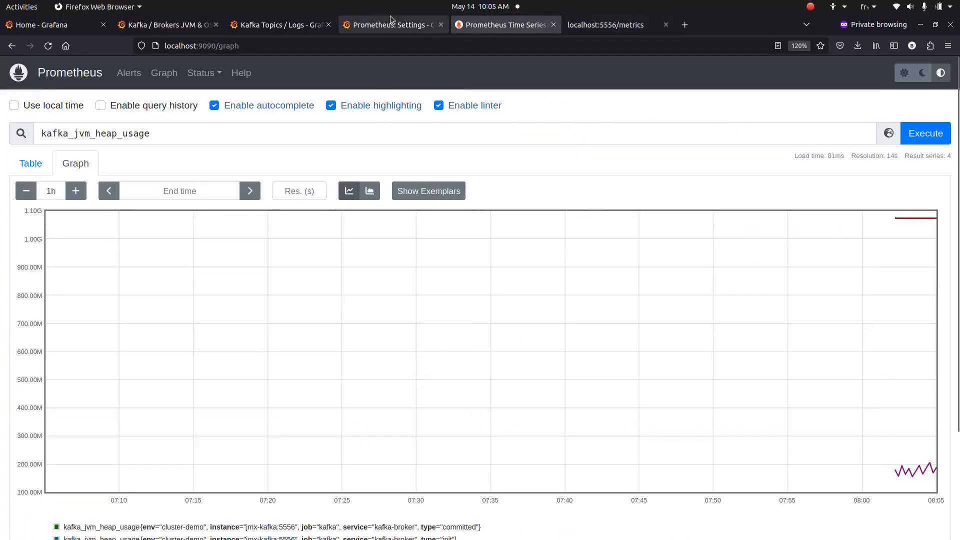
Check the heap chart on Kafka / Brokers JVM & OS, then switch to IntelliJ IDEA
left_click(187, 26)
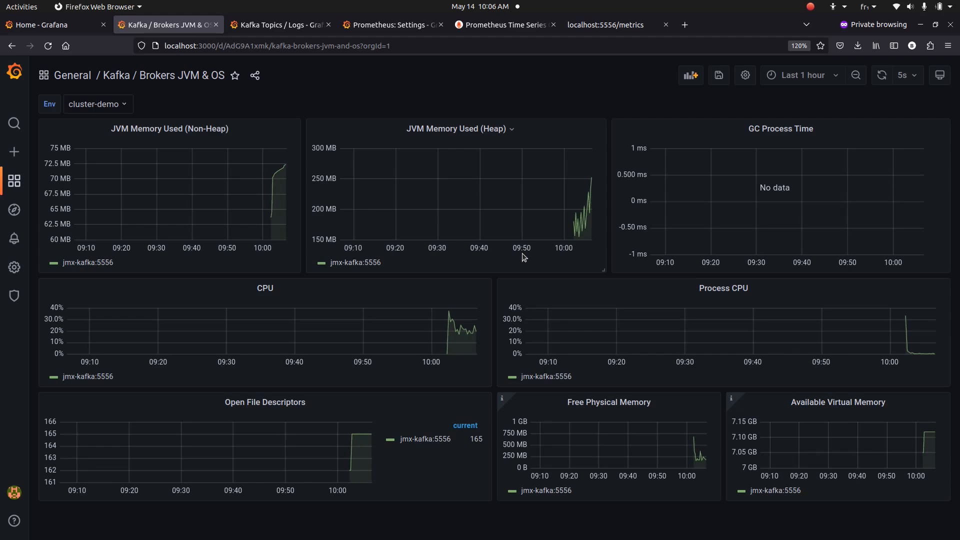
key("alt+Tab")
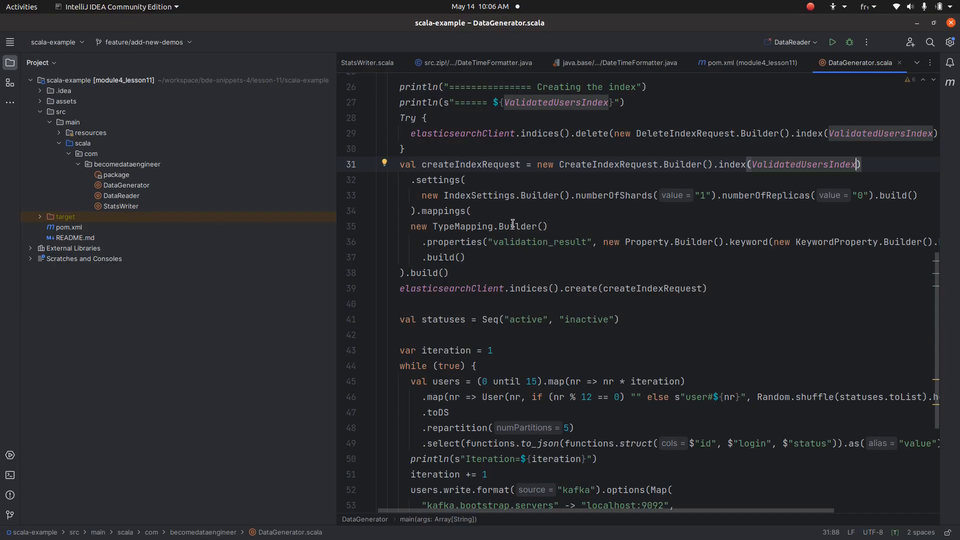
Scroll DataGenerator.scala and narrow the Project panel to widen the editor
scroll(508, 223, "up", 5)
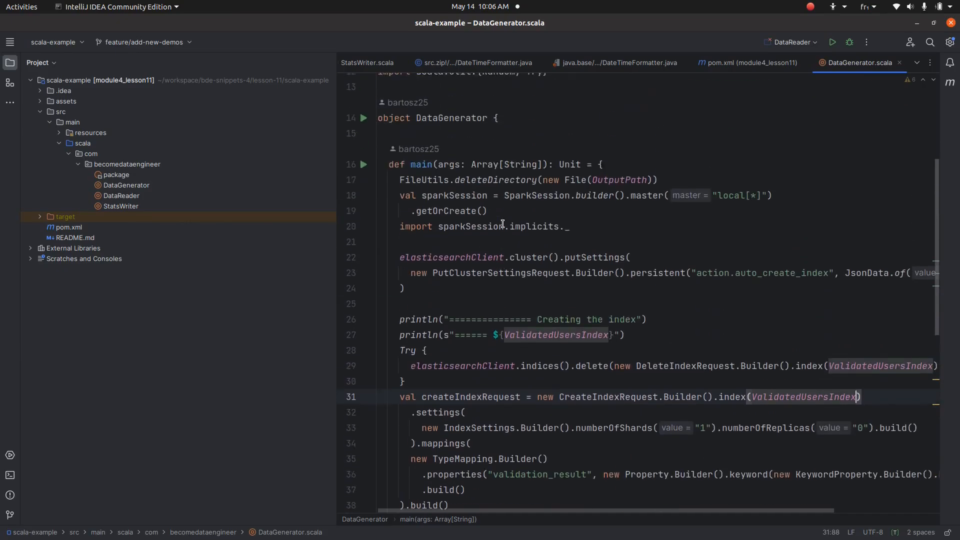
scroll(503, 223, "up", 3)
scroll(501, 223, "up", 1)
scroll(501, 224, "down", 3)
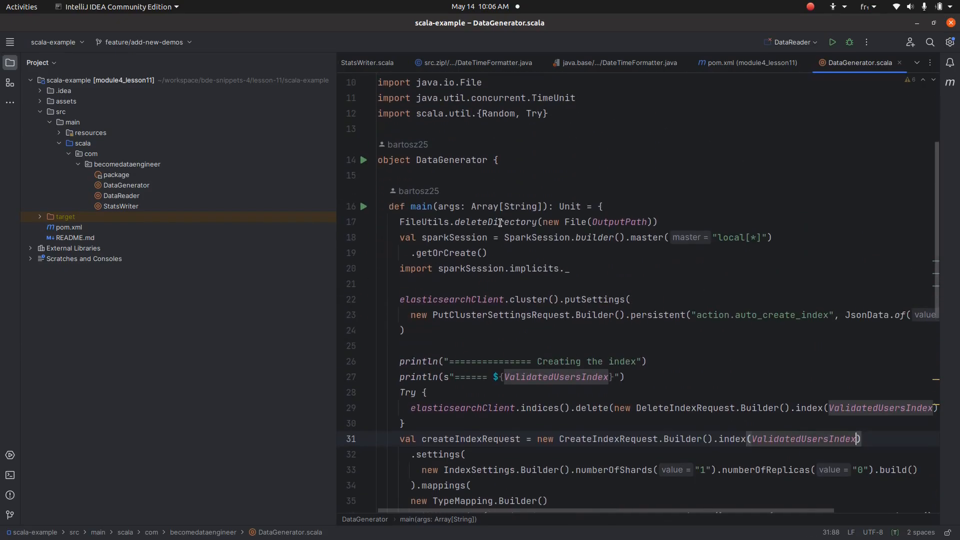
left_click_drag(336, 192, 280, 192)
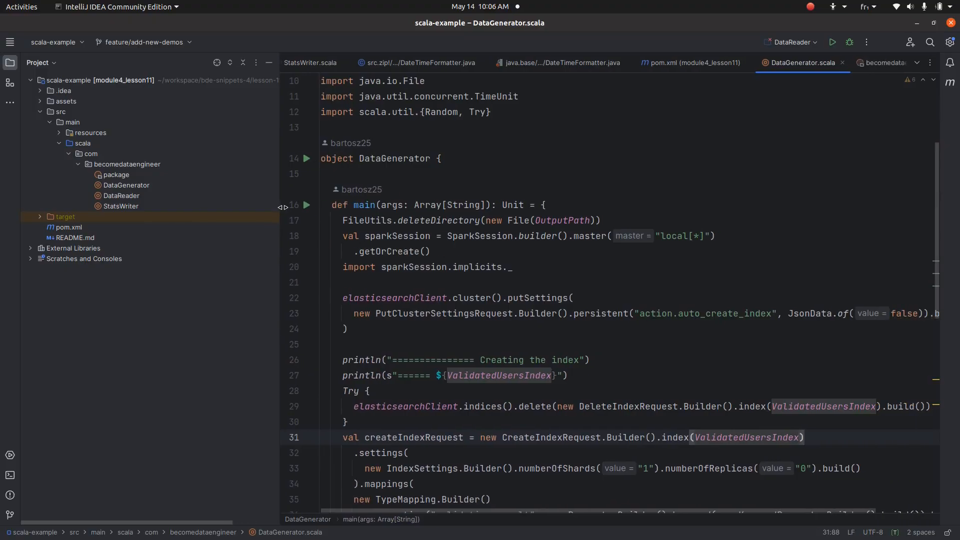
Read through DataGenerator's index-creation code and data-generation loop
mouse_move(467, 234)
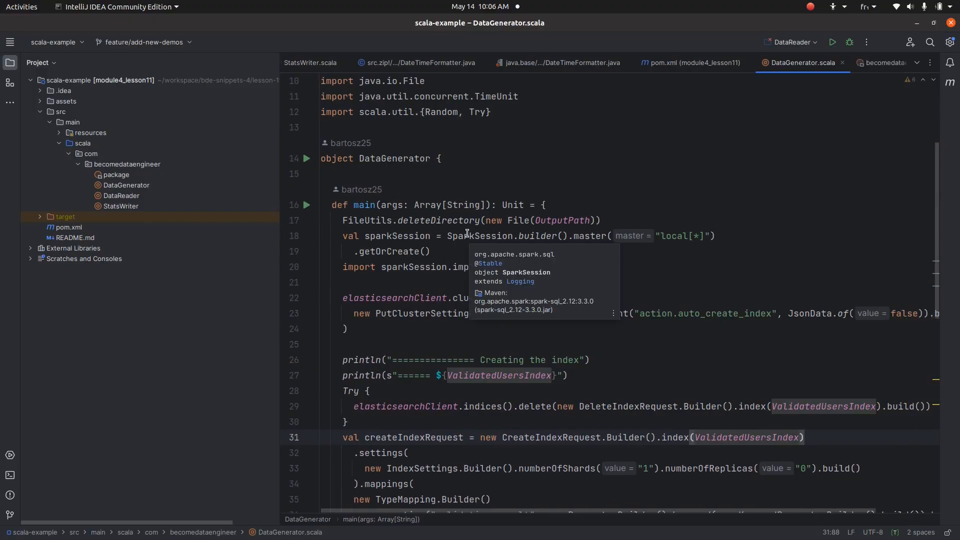
scroll(468, 234, "down", 1)
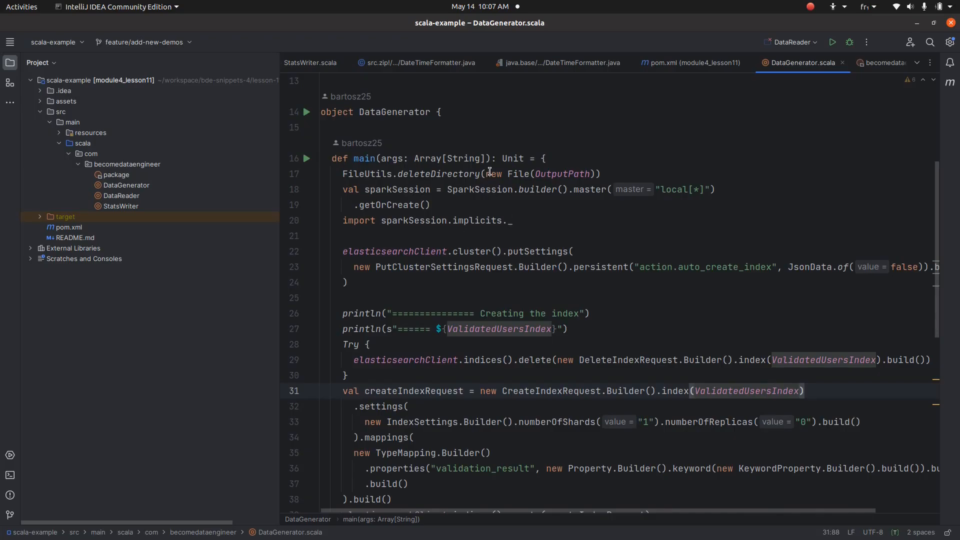
mouse_move(481, 187)
scroll(481, 187, "down", 1)
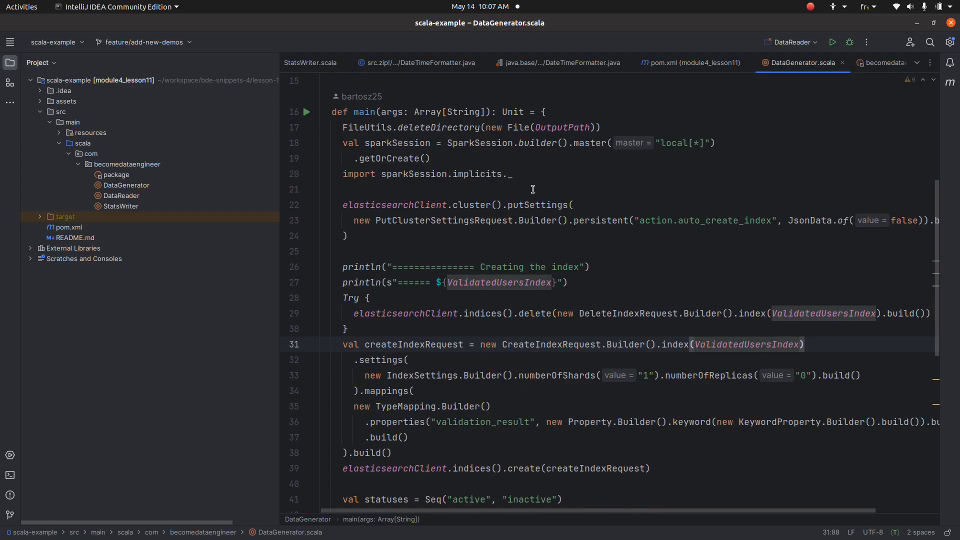
scroll(507, 200, "down", 3)
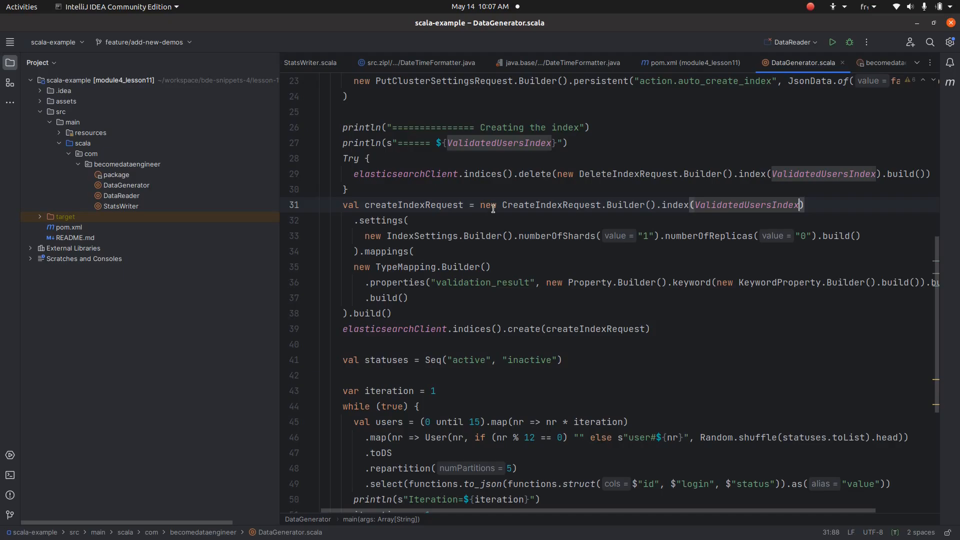
mouse_move(493, 208)
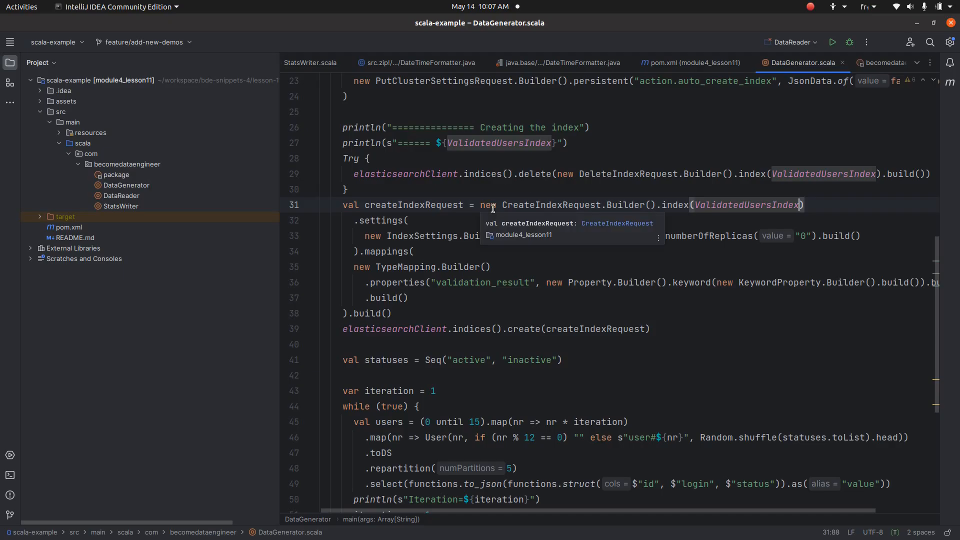
scroll(493, 209, "down", 4)
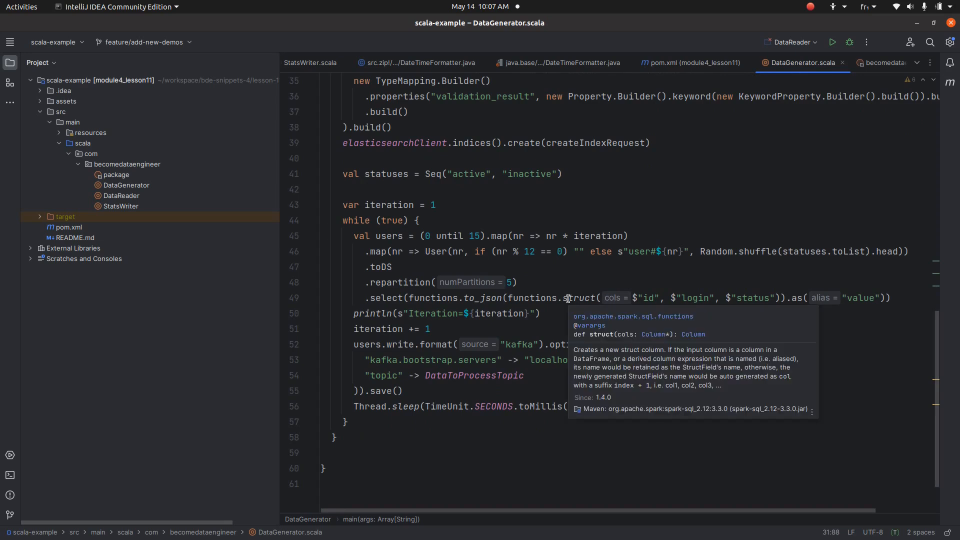
scroll(650, 280, "up", 3)
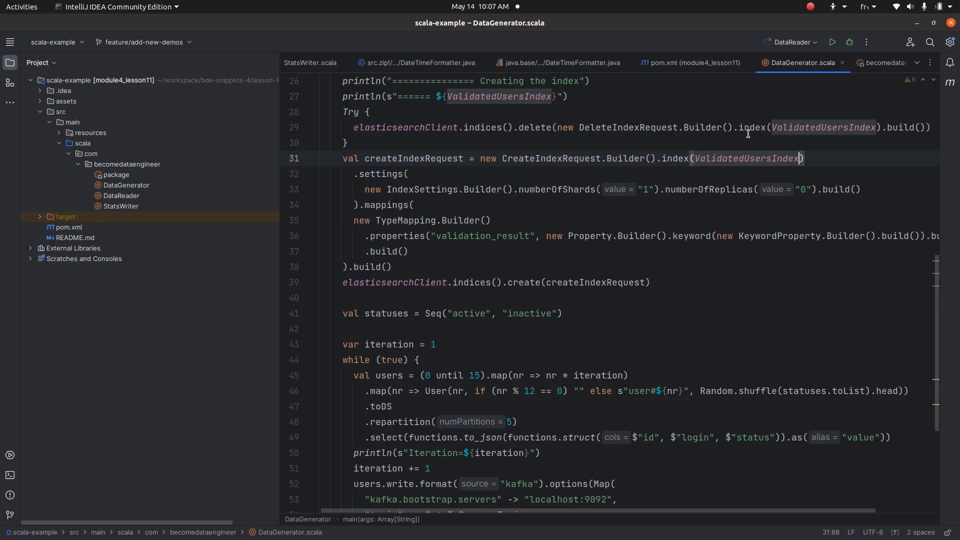
mouse_move(748, 134)
Check the users, valid_users and invalid_users topics on Grafana's Kafka Topics / Logs dashboard, then return to IntelliJ
key("alt+Tab")
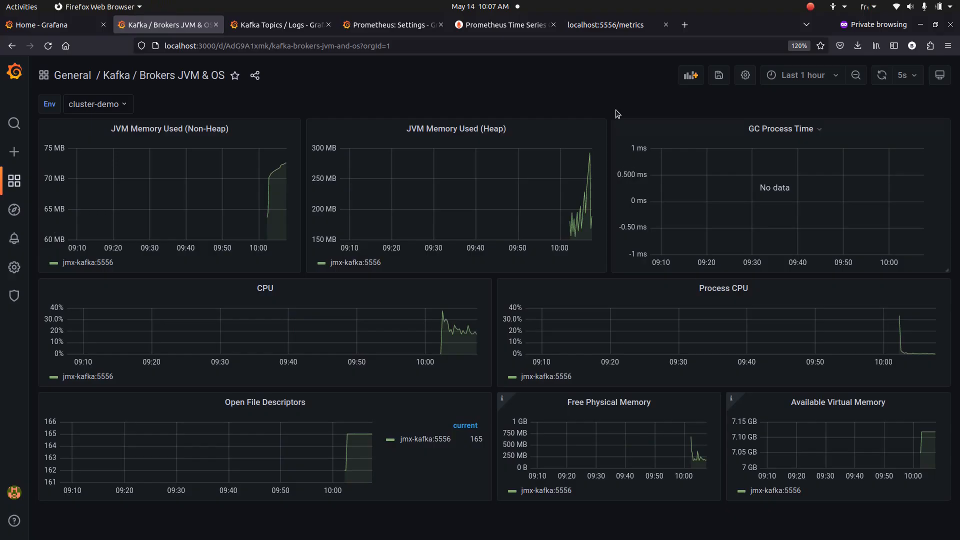
left_click(277, 28)
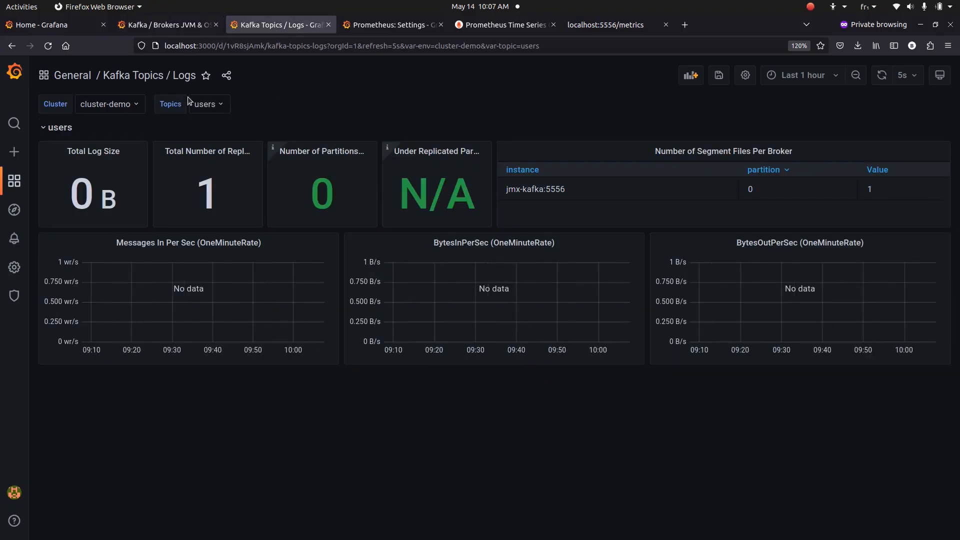
left_click(206, 104)
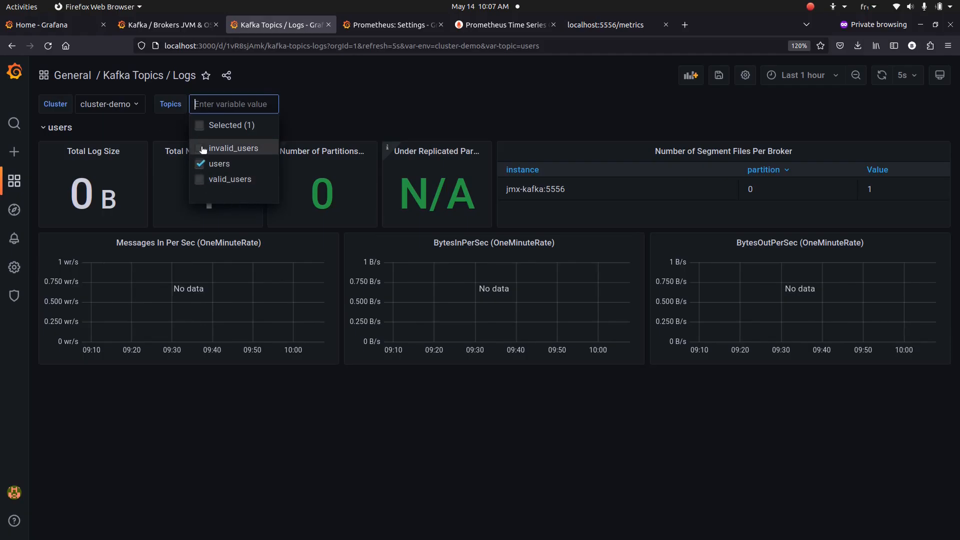
key("alt+Tab")
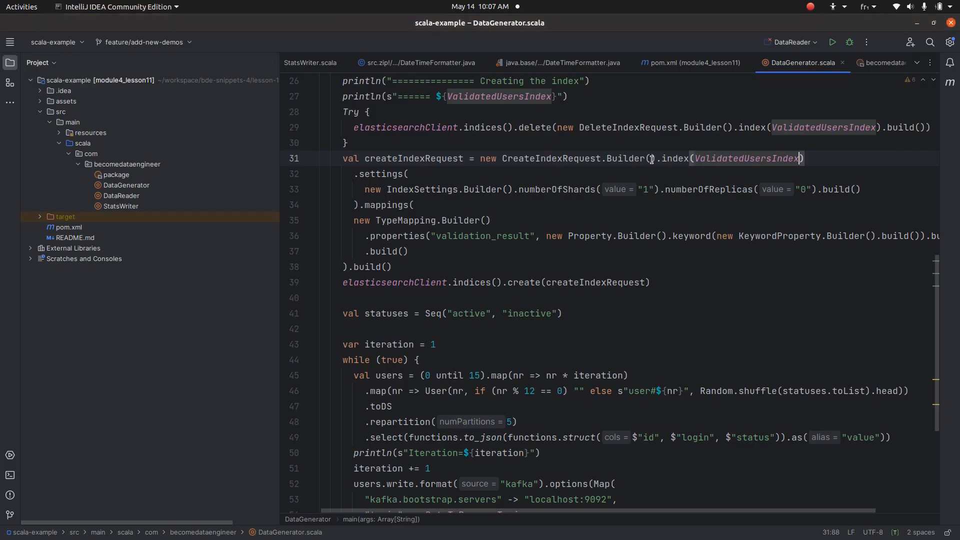
Highlight DataGenerator.scala's index-creation code and the statuses declaration with its uses
left_click_drag(338, 81, 638, 299)
left_click(694, 291)
left_click_drag(694, 291, 371, 142)
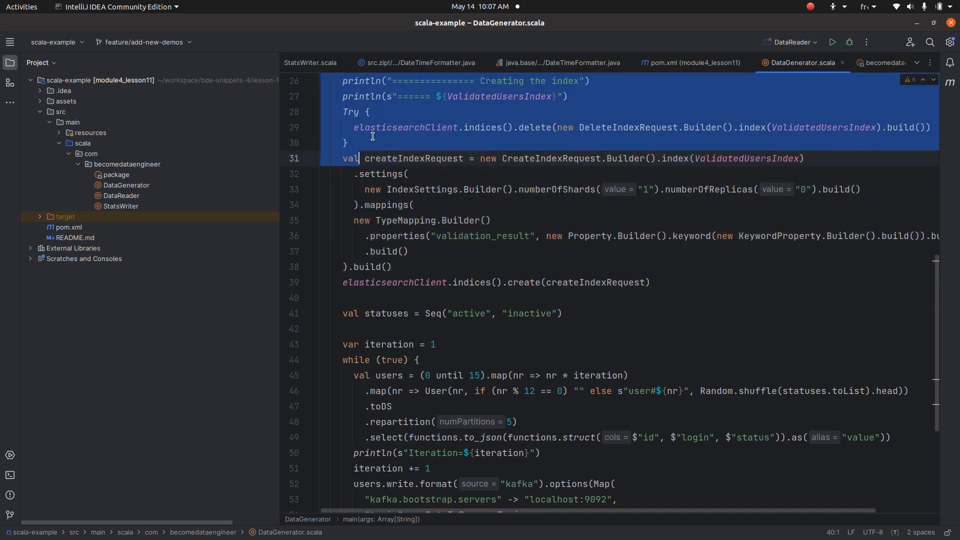
scroll(549, 306, "down", 3)
left_click(351, 175)
left_click(386, 174)
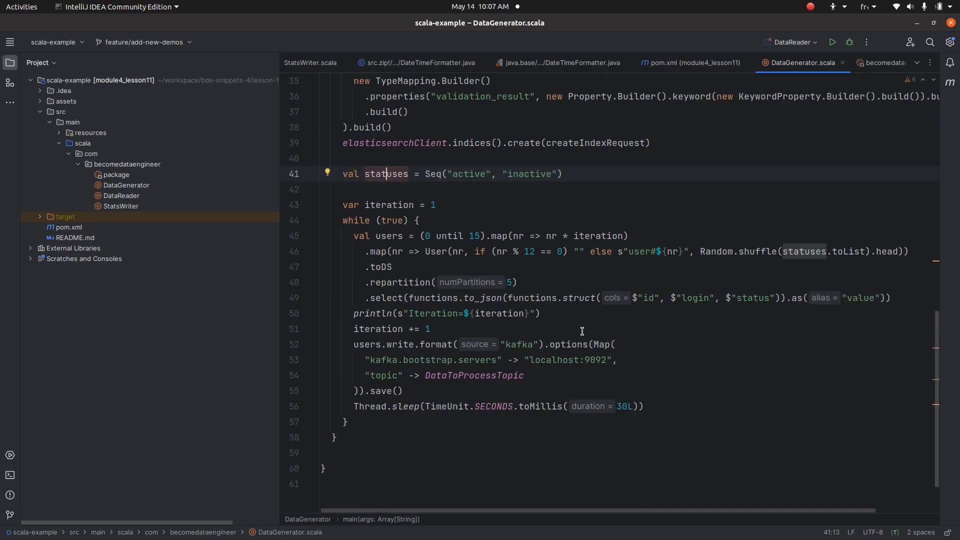
mouse_move(523, 170)
Point out the every-12th-user empty login, then jump to DataToProcessTopic's declaration in package.scala
left_click_drag(557, 251, 573, 251)
left_click(580, 250)
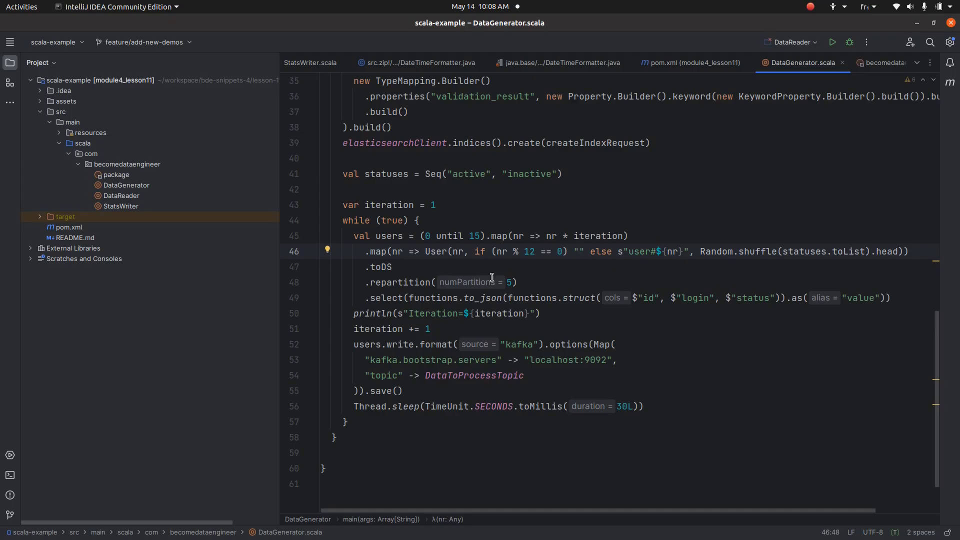
left_click(460, 375)
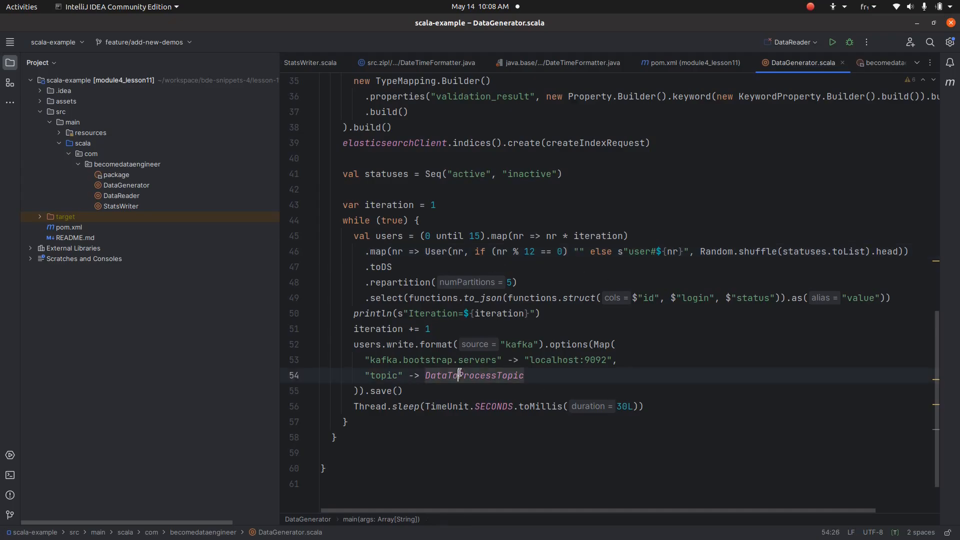
left_click(460, 375, "ctrl")
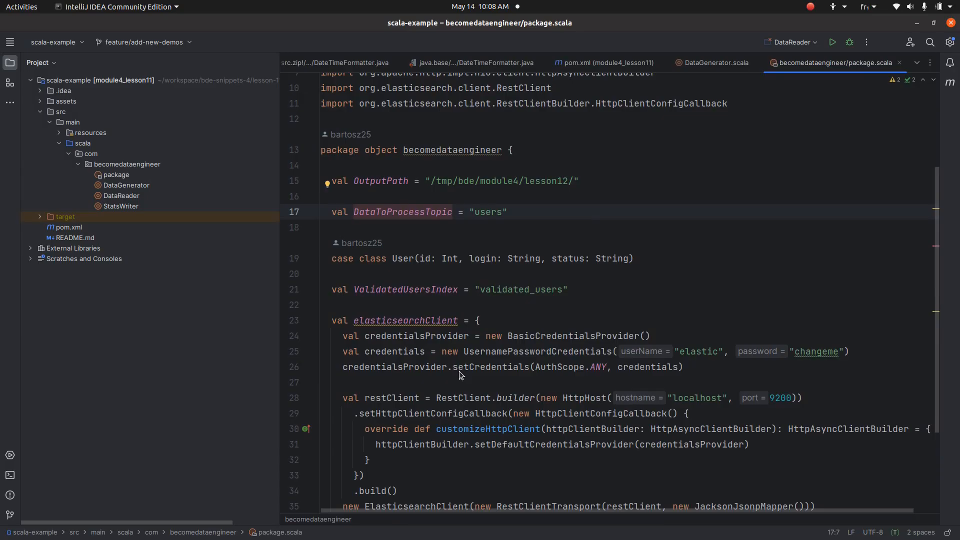
Open DataReader.scala and review its stream options such as maxOffsetsPerTrigger
double_click(145, 198)
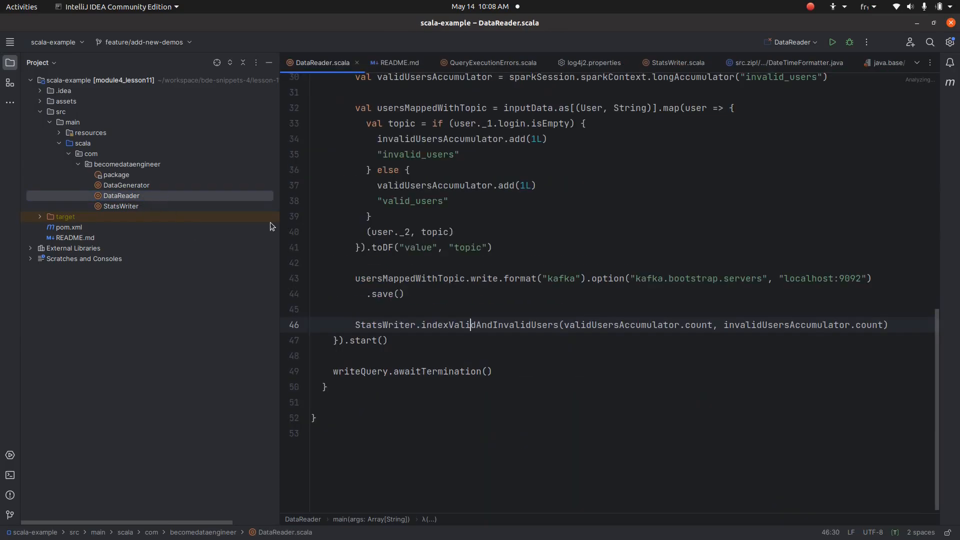
scroll(555, 308, "up", 7)
scroll(548, 294, "up", 2)
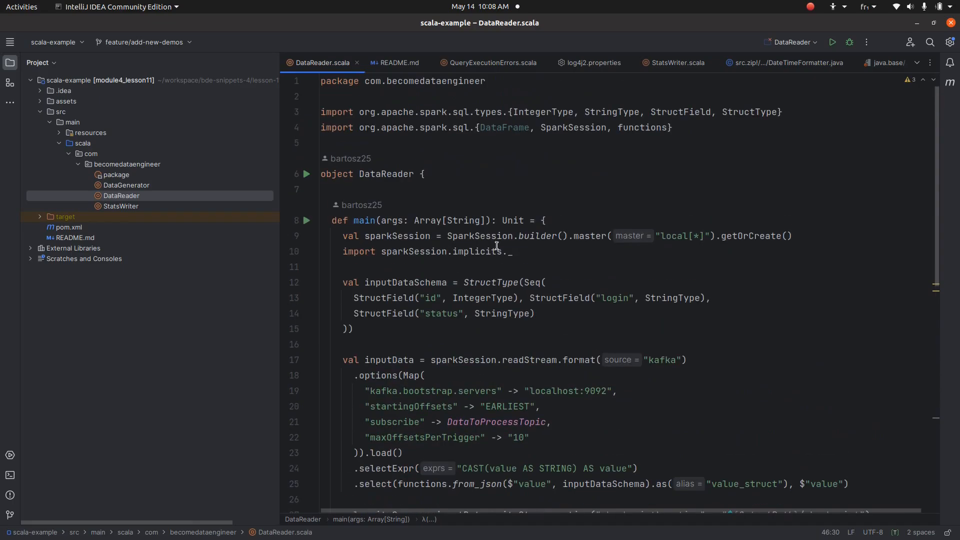
left_click(377, 266)
scroll(416, 349, "down", 2)
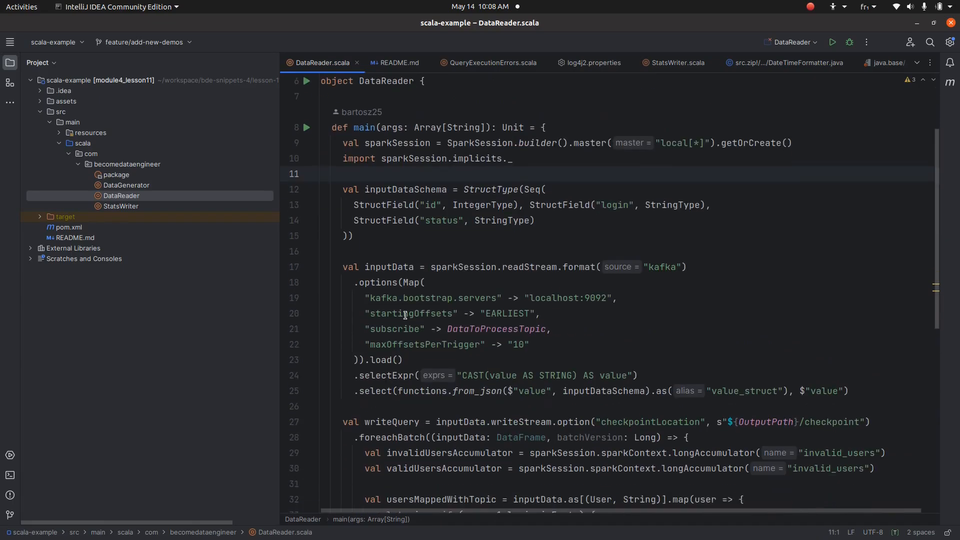
double_click(417, 345)
scroll(417, 349, "down", 3)
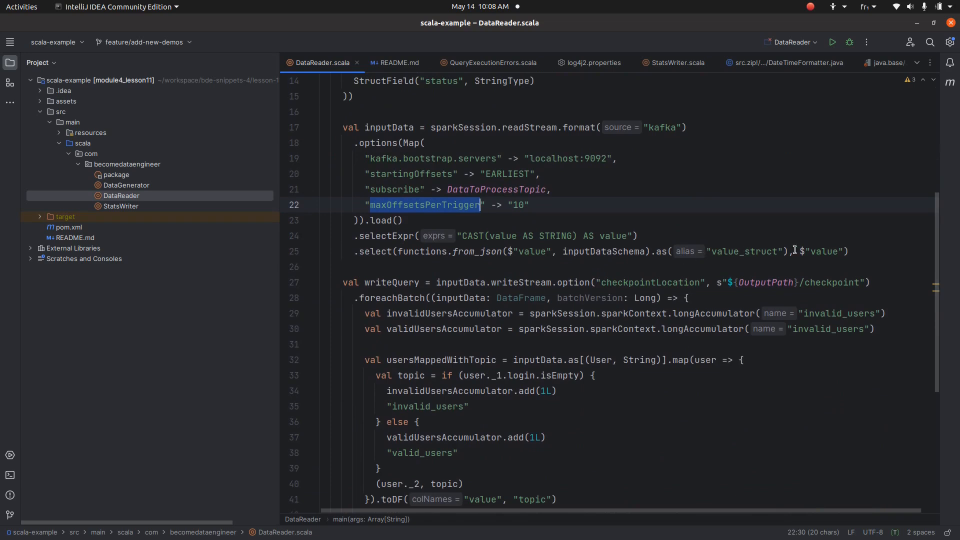
scroll(794, 250, "down", 1)
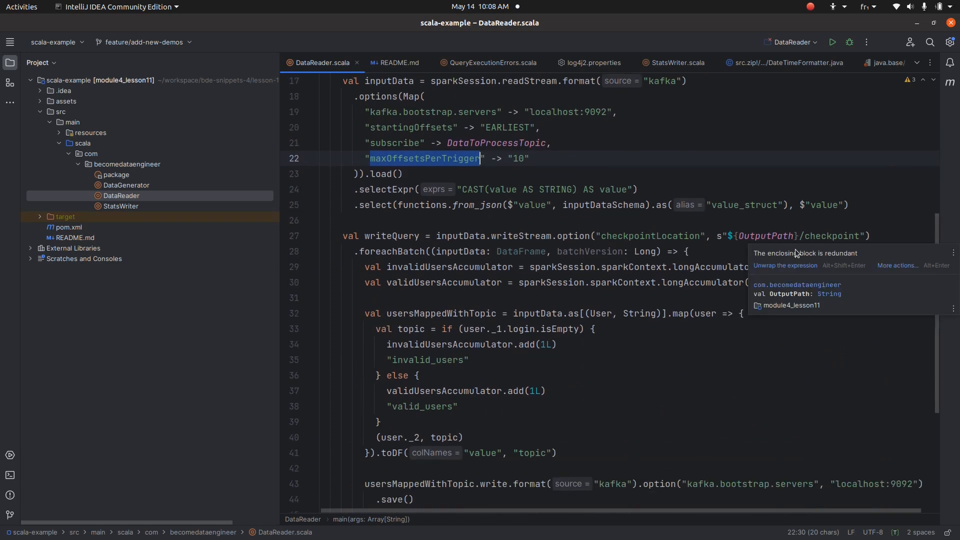
scroll(734, 263, "down", 2)
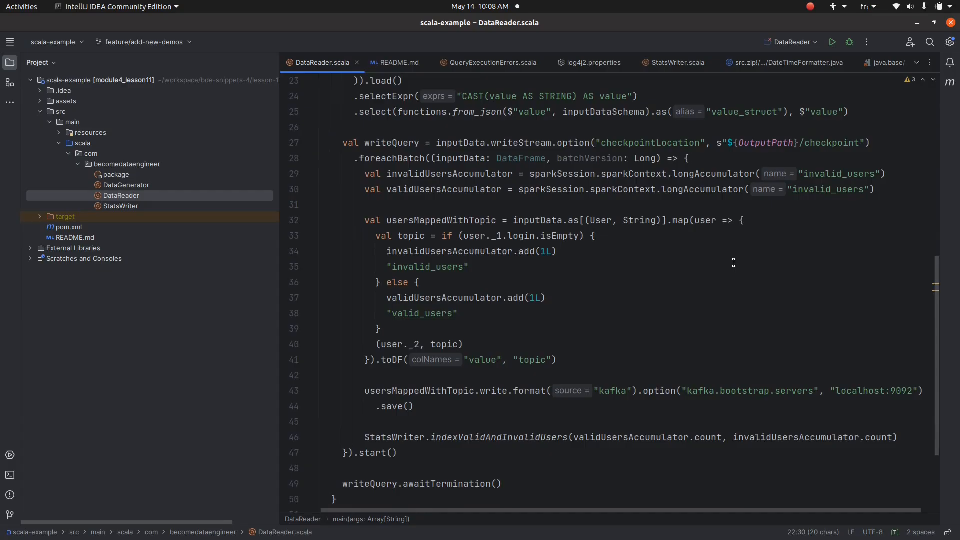
scroll(734, 263, "up", 2)
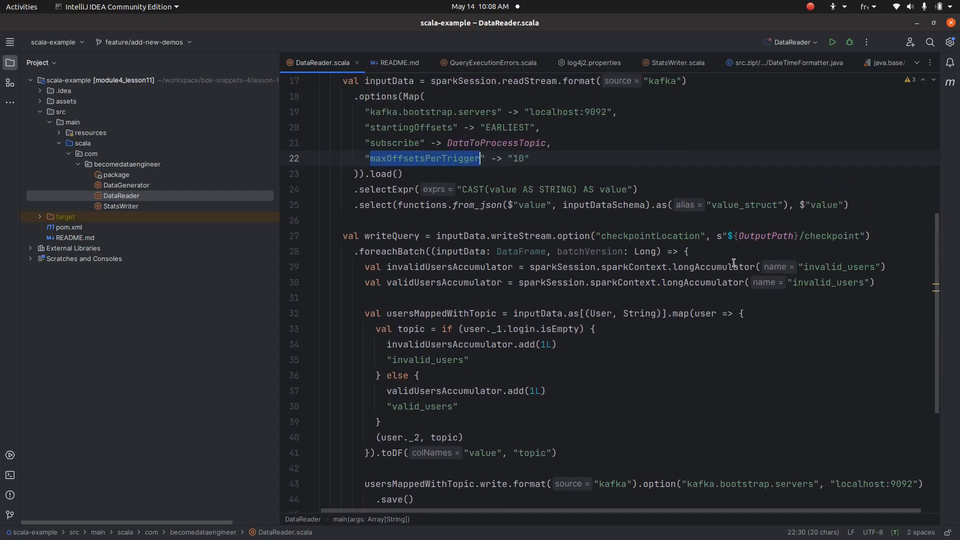
Inspect the accumulator declarations and highlight every use of validUsersAccumulator
left_click(388, 251)
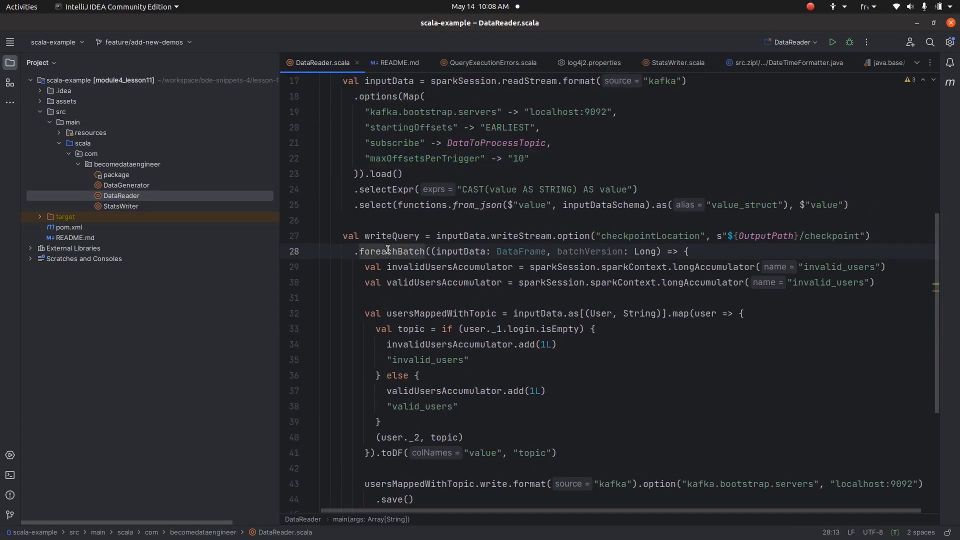
scroll(388, 249, "down", 2)
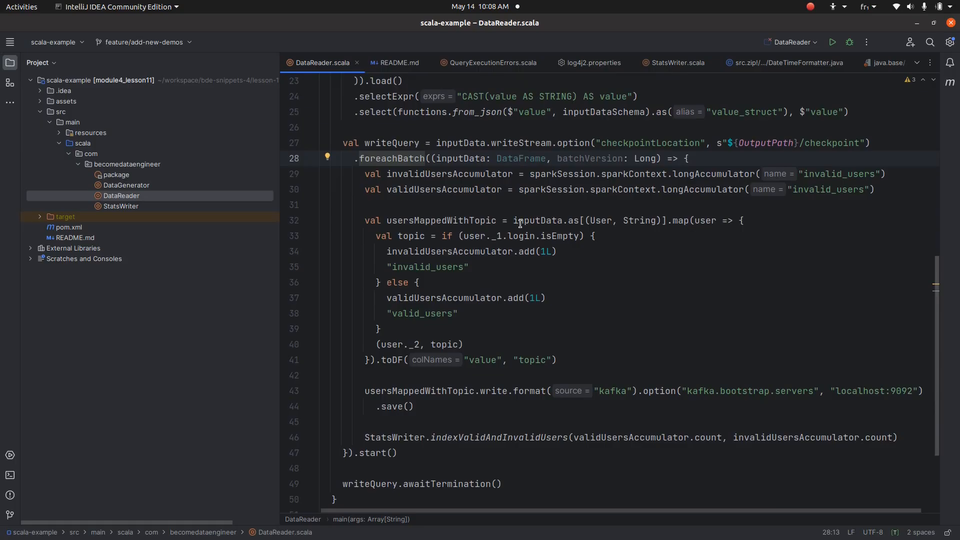
triple_click(473, 174)
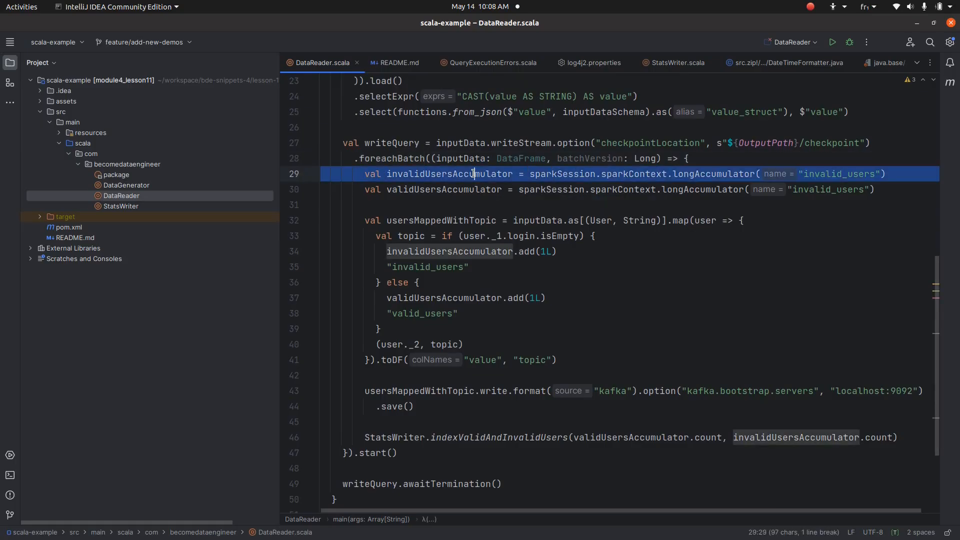
mouse_move(486, 157)
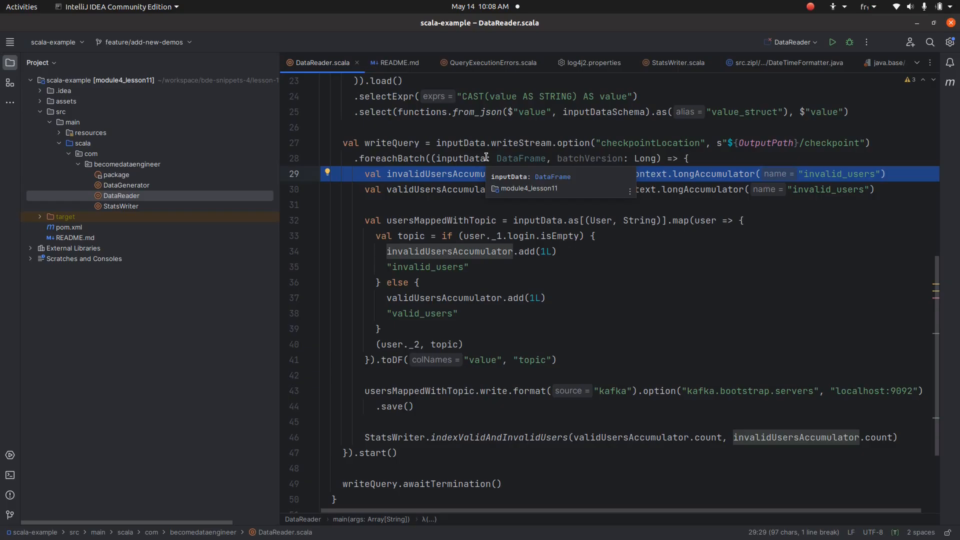
left_click(486, 157)
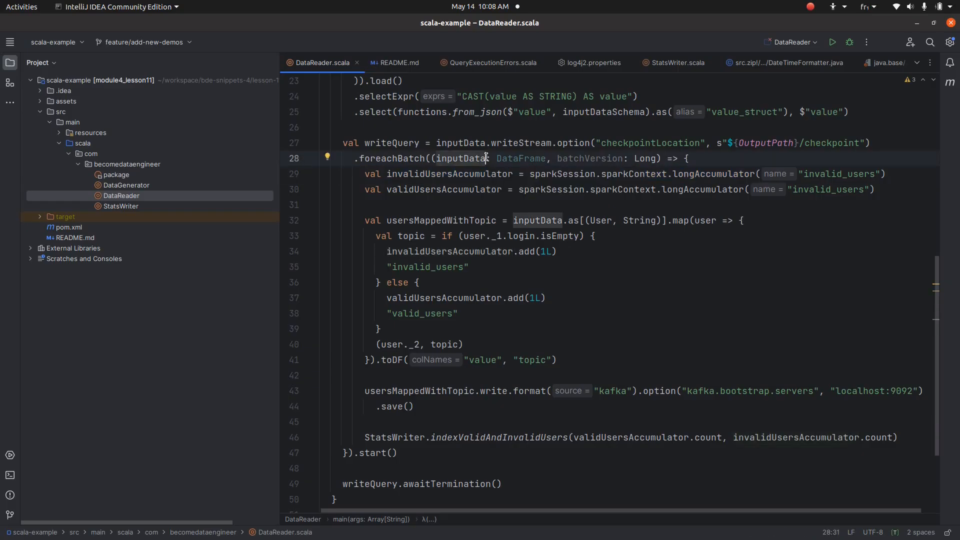
left_click(439, 184)
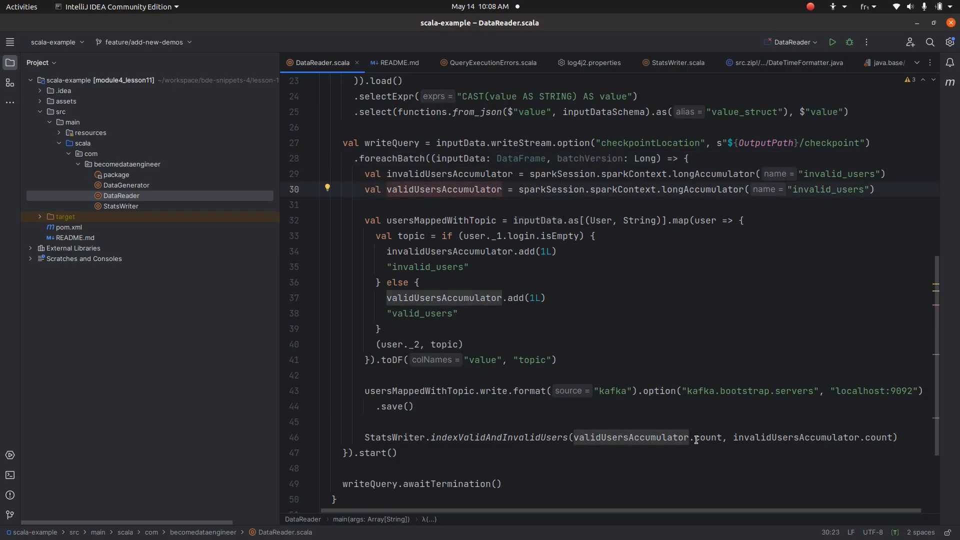
mouse_move(709, 433)
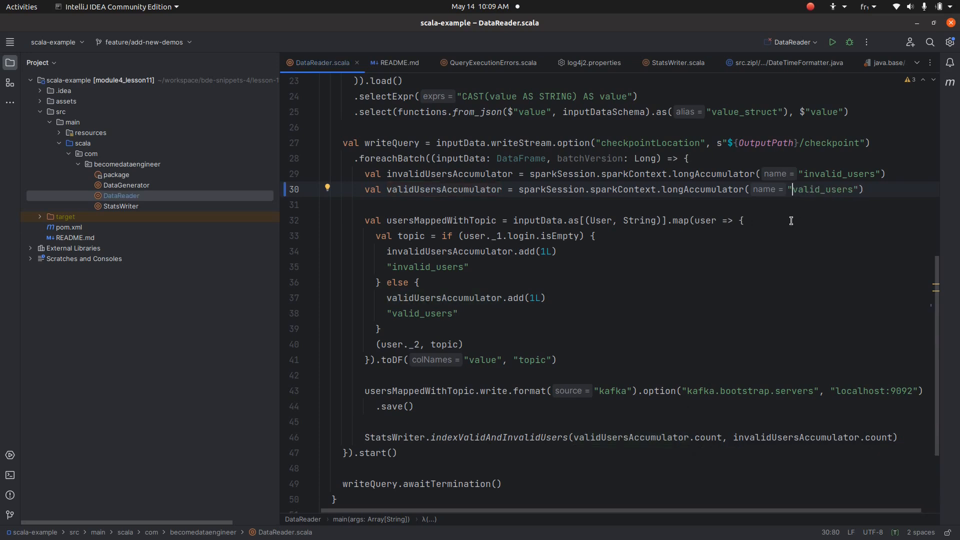
Check the valid_users accumulator name on line 30 and select the user-mapping block
double_click(816, 173)
double_click(804, 195)
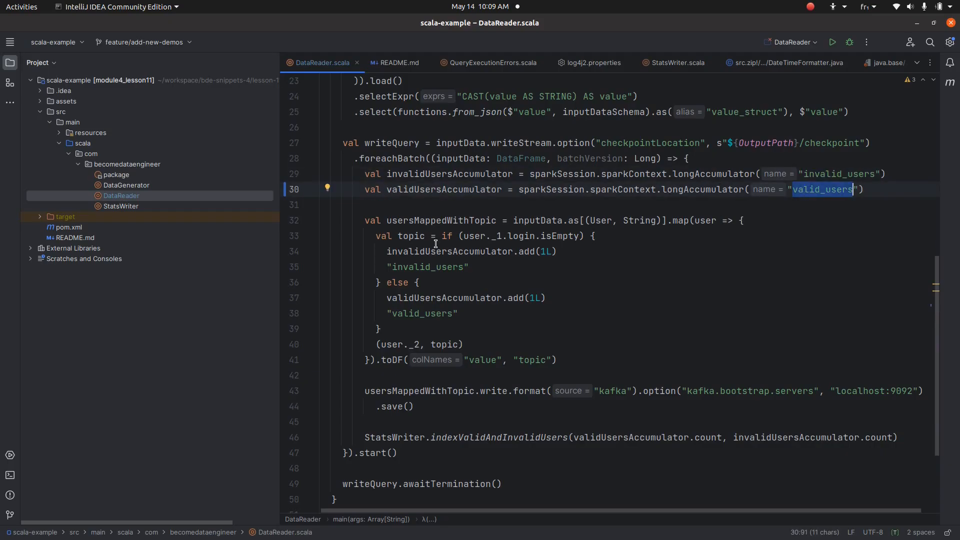
left_click(440, 223)
left_click(442, 202)
left_click_drag(442, 202, 565, 372)
left_click(521, 347)
Highlight the user login condition and the uses of both accumulators and the topic variable
double_click(473, 235)
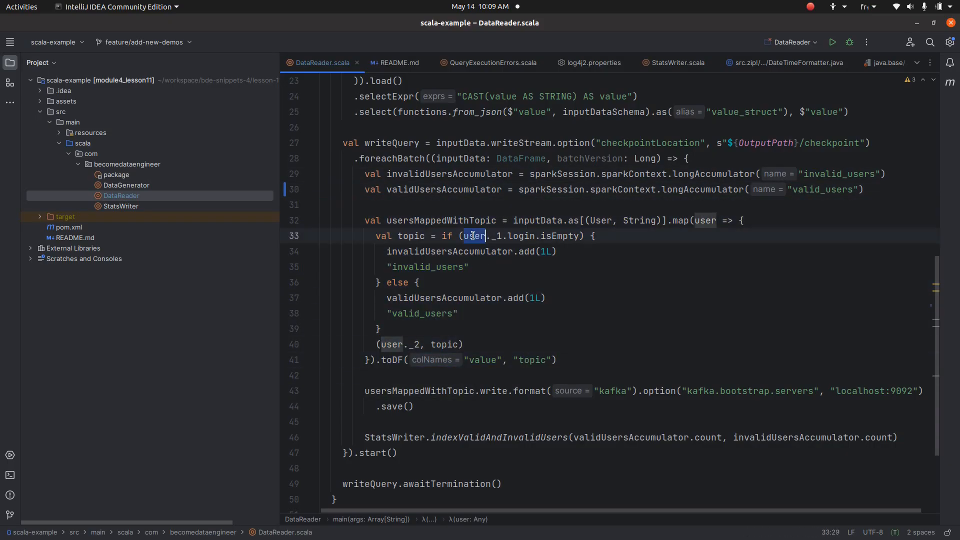
double_click(523, 235)
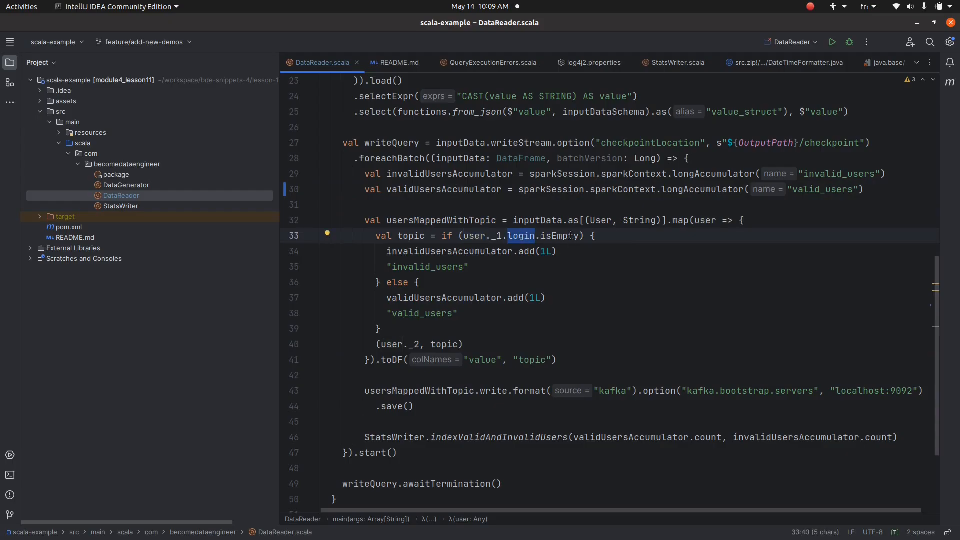
mouse_move(569, 231)
mouse_move(531, 245)
left_click(413, 251)
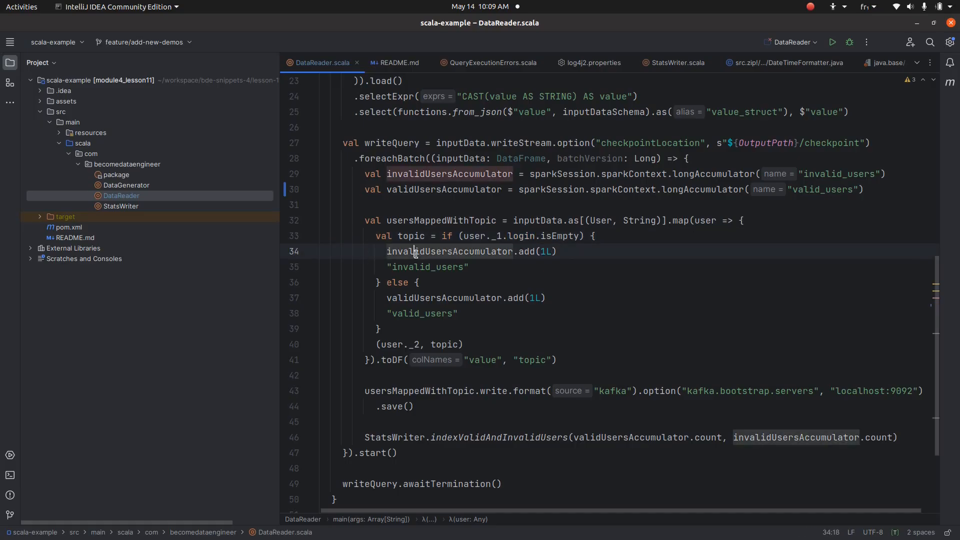
left_click(447, 299)
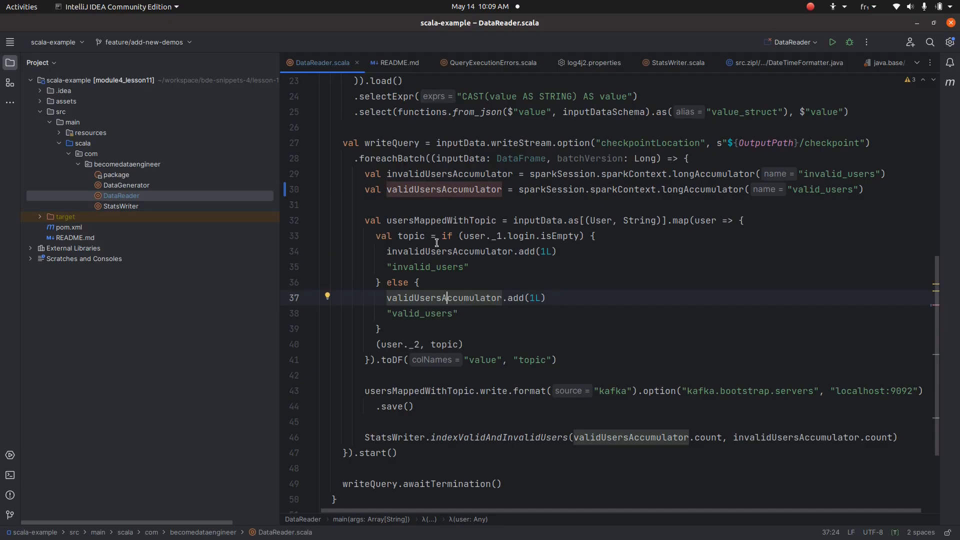
left_click(408, 237)
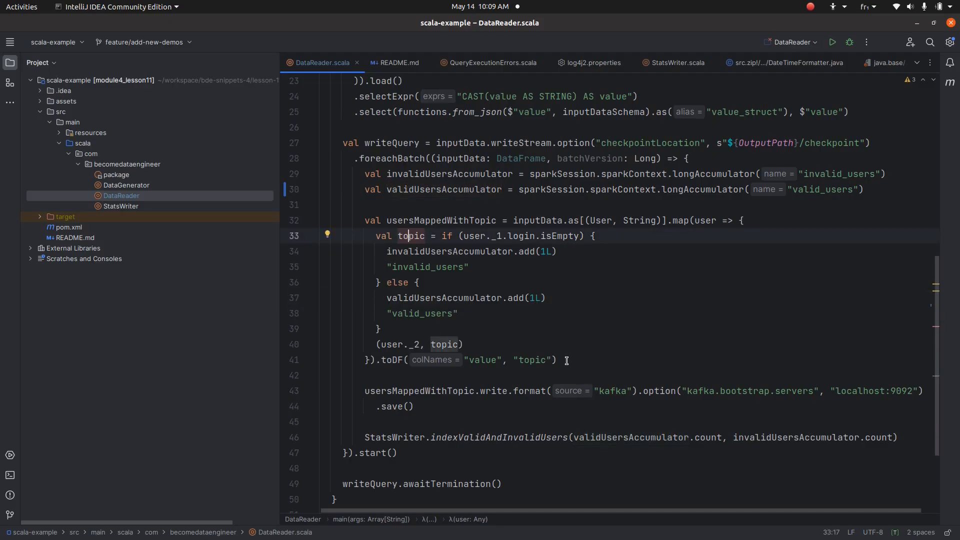
Go to the indexValidAndInvalidUsers definition in StatsWriter.scala with Ctrl+B
scroll(567, 350, "down", 3)
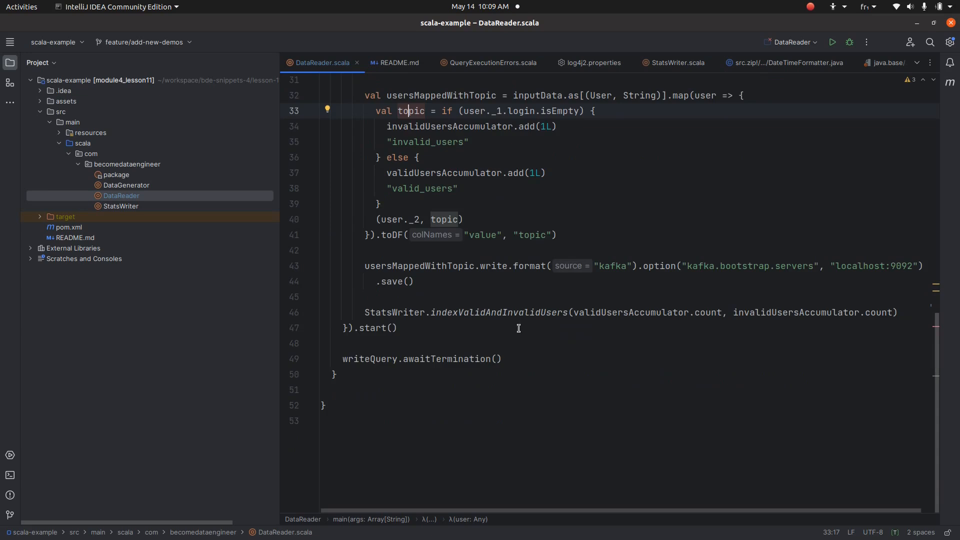
left_click(491, 318)
key("ctrl+b")
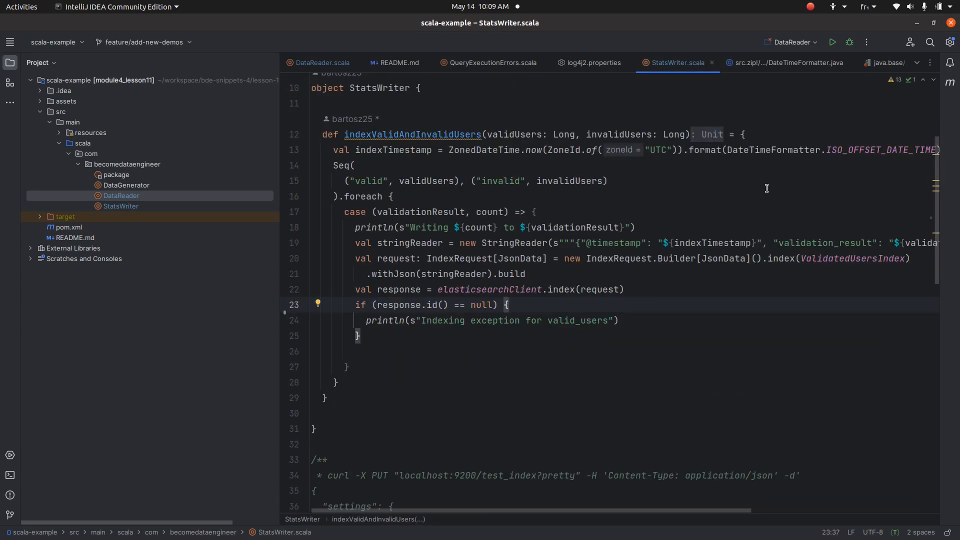
Review the valid/invalid label pairs and the validationResult uses in StatsWriter.scala
left_click_drag(733, 510, 687, 525)
double_click(369, 182)
left_click(351, 167)
left_click_drag(371, 181, 399, 180)
left_click_drag(493, 180, 565, 182)
left_click(605, 228)
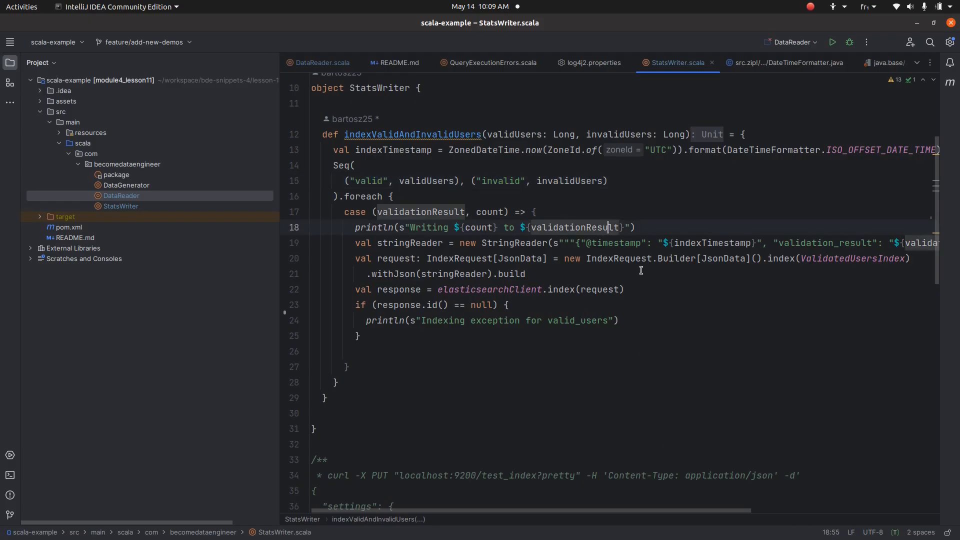
double_click(641, 244)
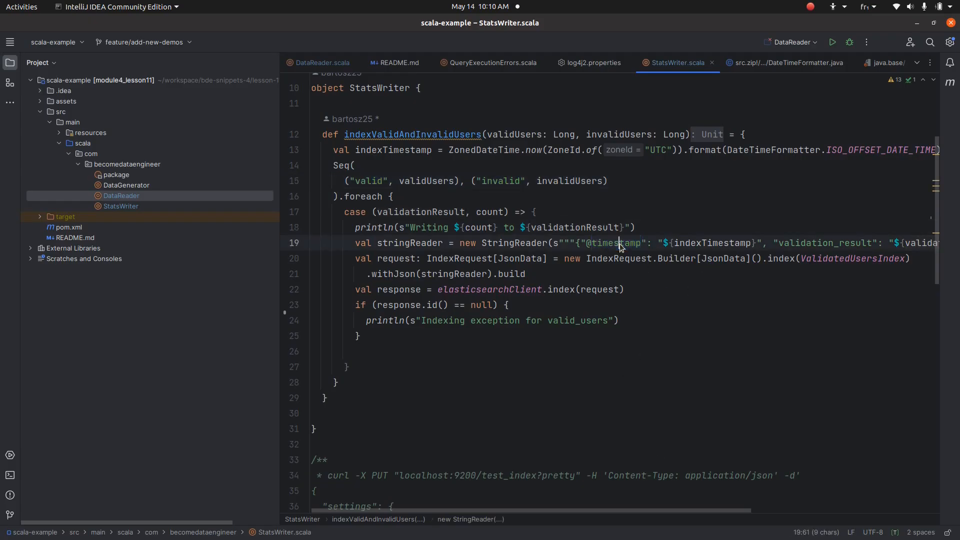
left_click_drag(710, 511, 890, 511)
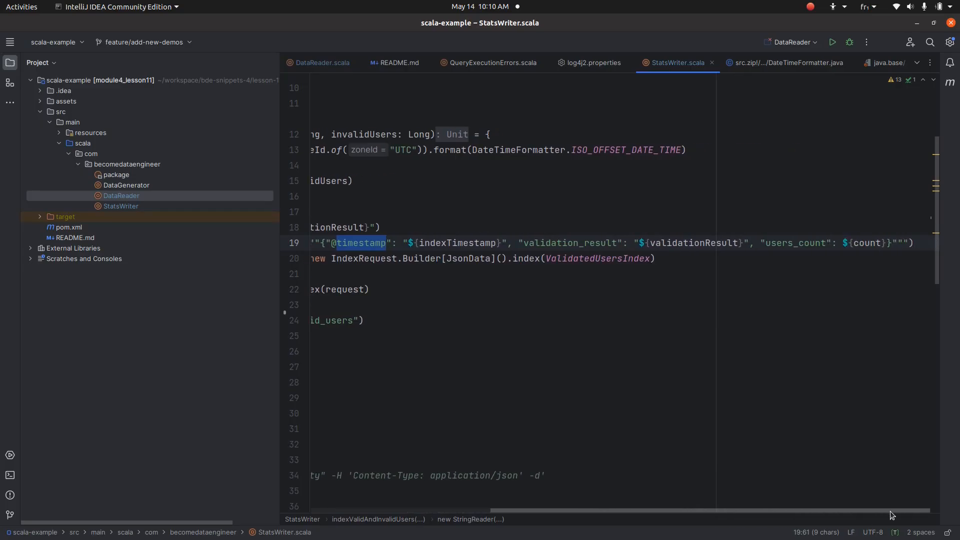
double_click(569, 245)
double_click(682, 244)
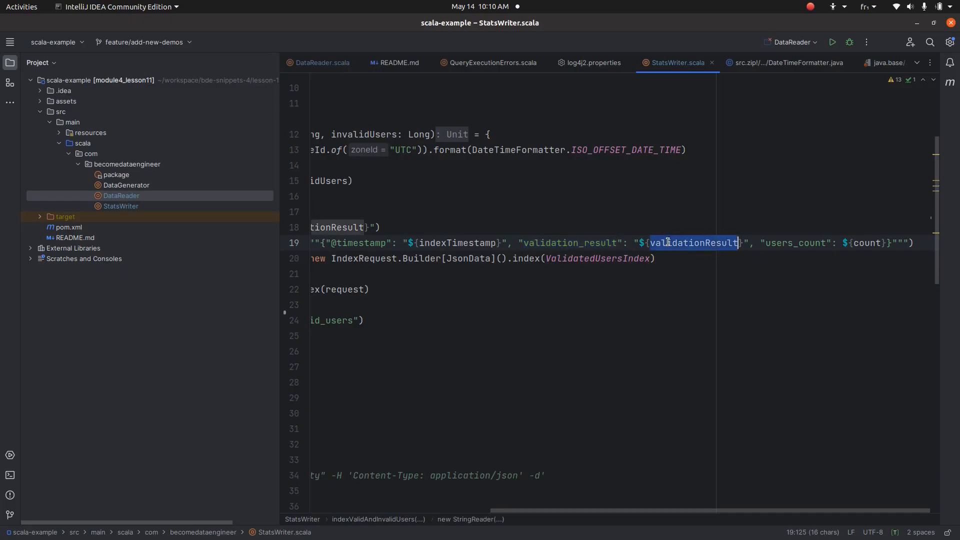
double_click(867, 243)
left_click(809, 242)
double_click(808, 243)
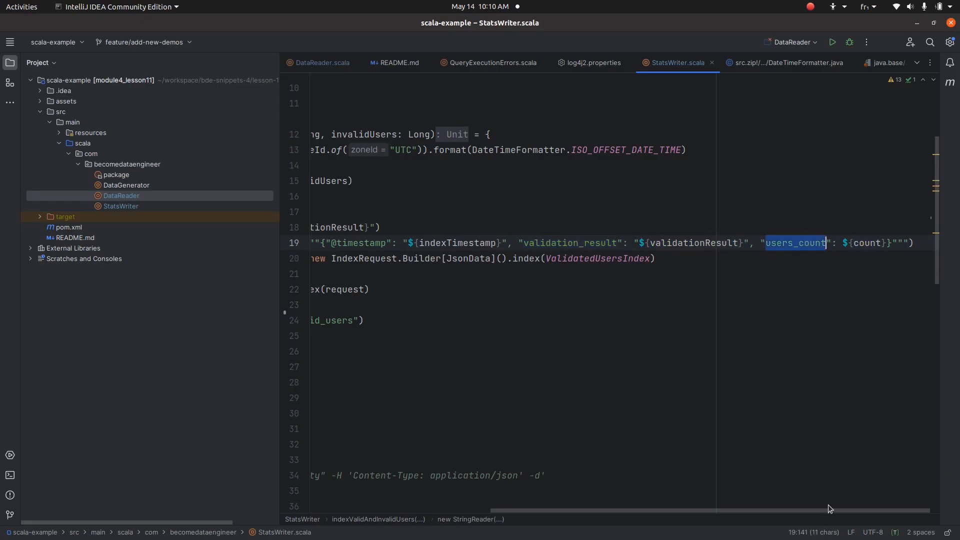
left_click(829, 511)
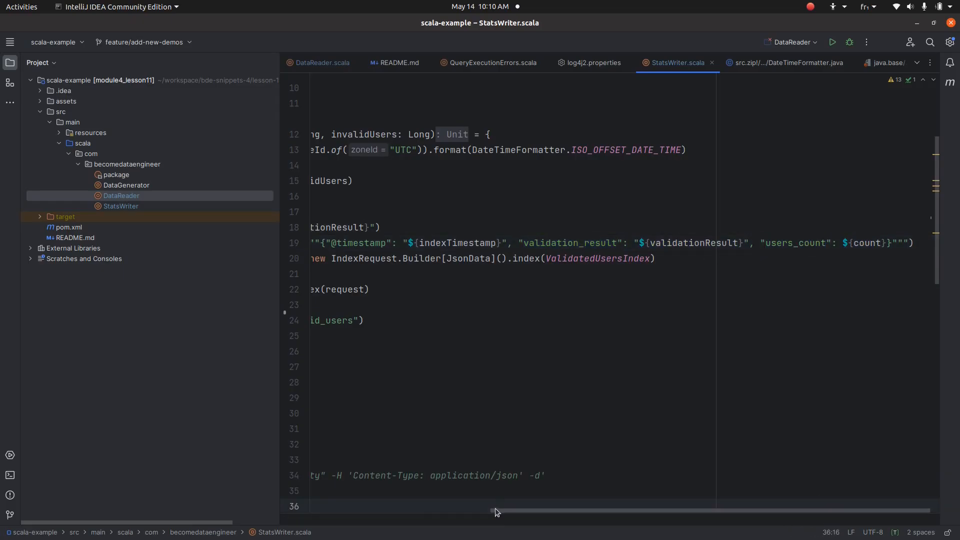
left_click_drag(496, 508, 318, 509)
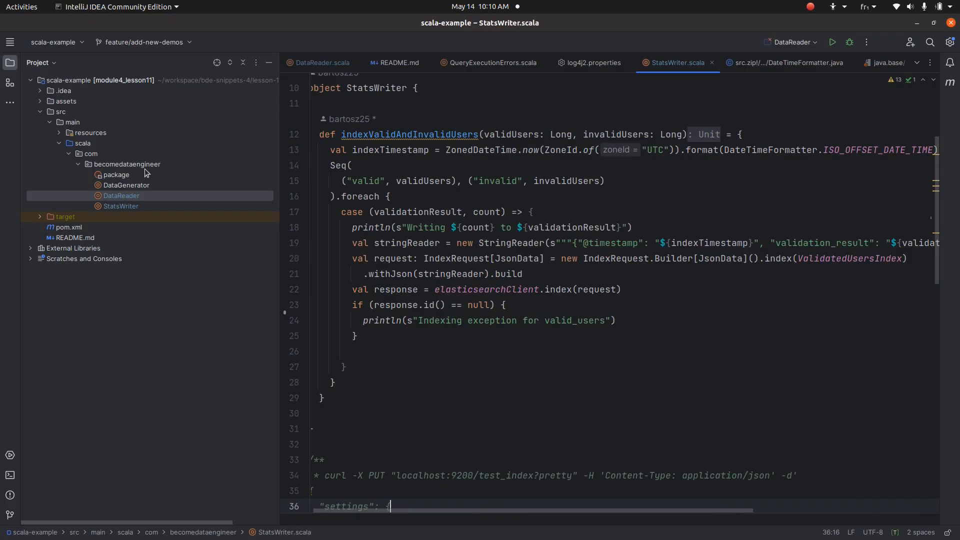
Open DataGenerator.scala and run it with its run configuration set to the Java 1.8 JDK
double_click(138, 186)
right_click(456, 207)
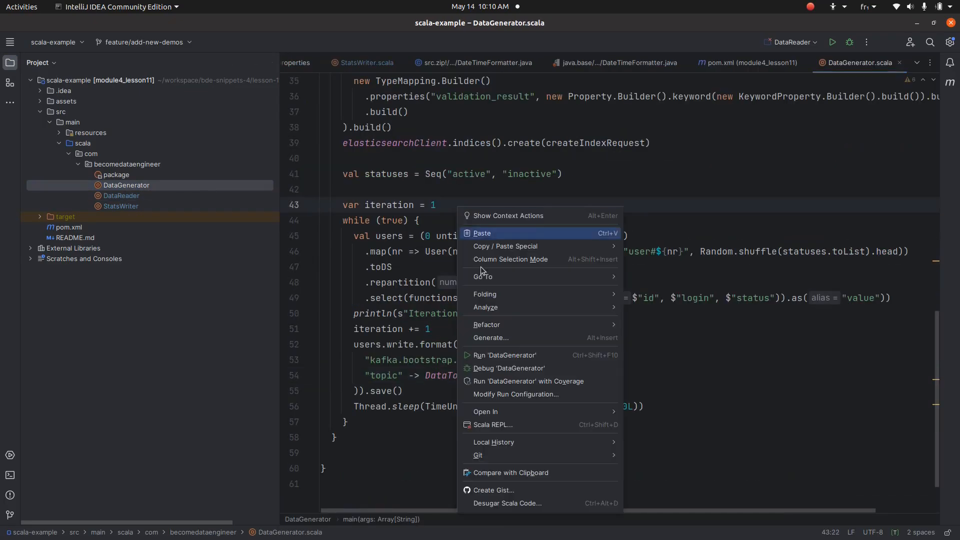
left_click(519, 360)
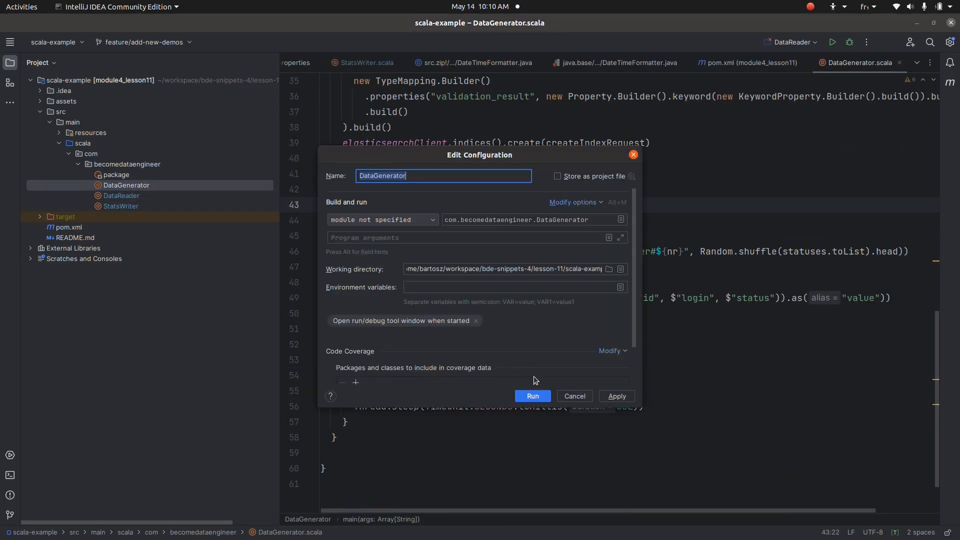
left_click(405, 220)
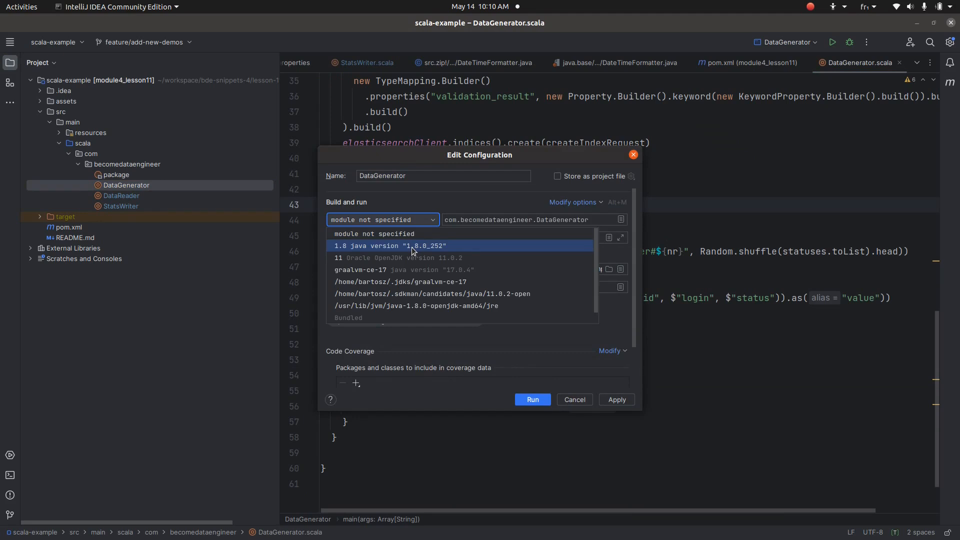
left_click(413, 246)
left_click(542, 399)
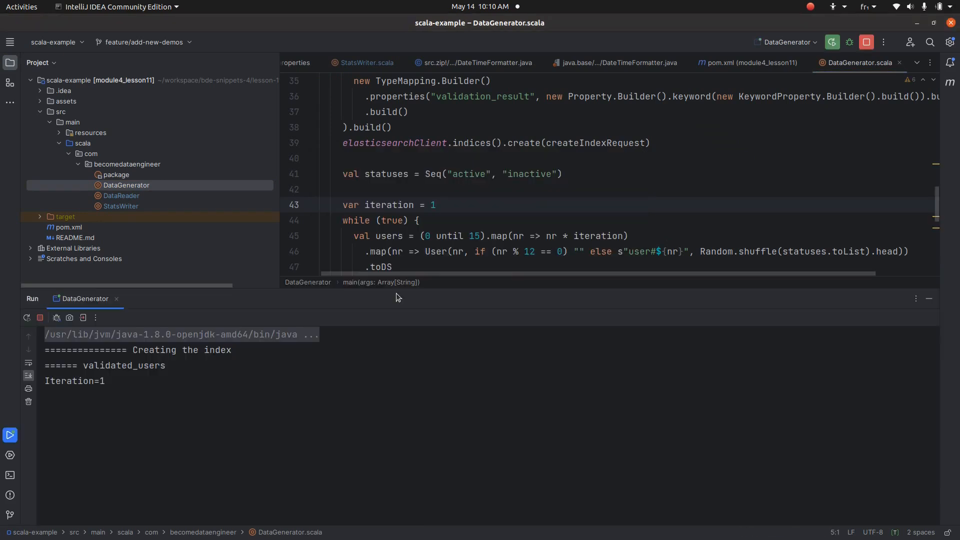
Run DataReader.scala with JRE java 1.8, check its valid/invalid write logs, then switch to Firefox
double_click(150, 195)
right_click(440, 187)
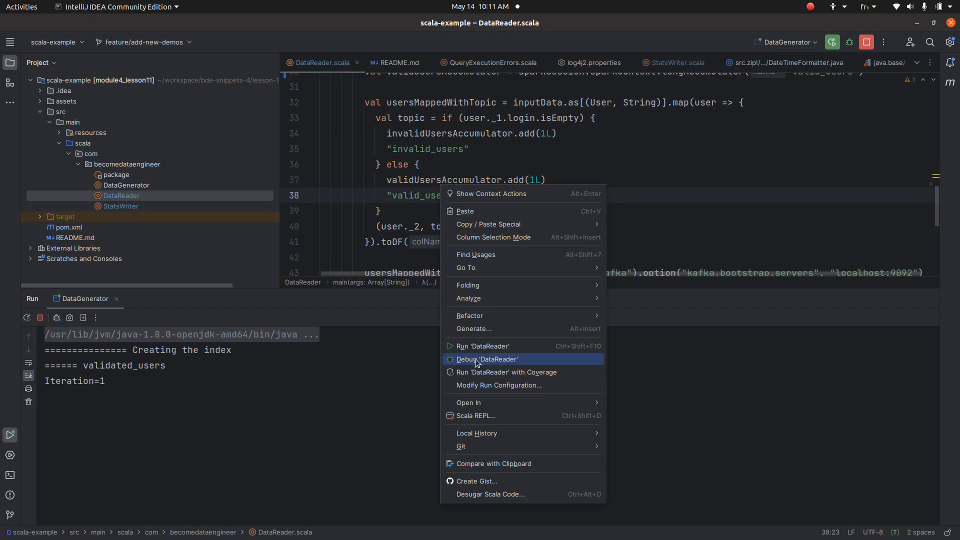
left_click(476, 348)
left_click(385, 220)
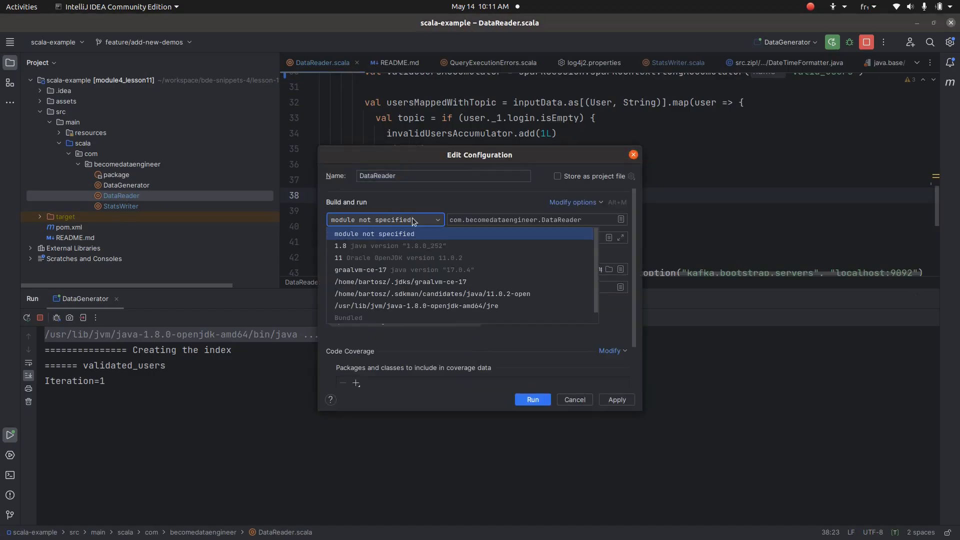
left_click(413, 246)
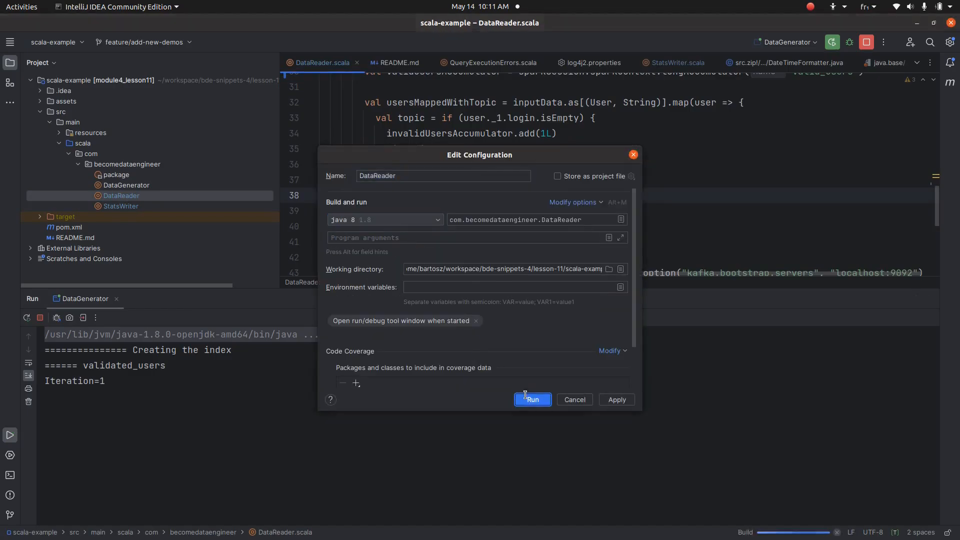
left_click(524, 398)
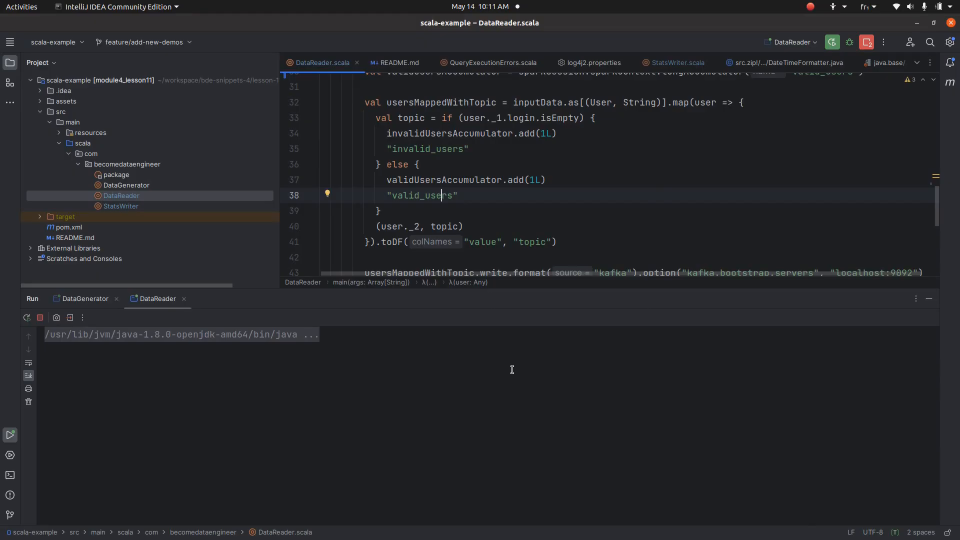
scroll(412, 263, "down", 3)
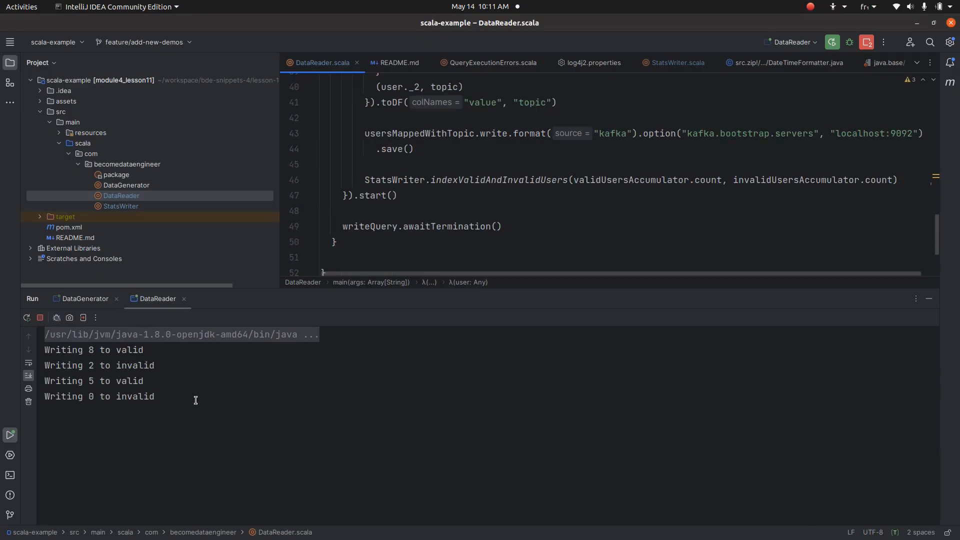
key("alt+Tab")
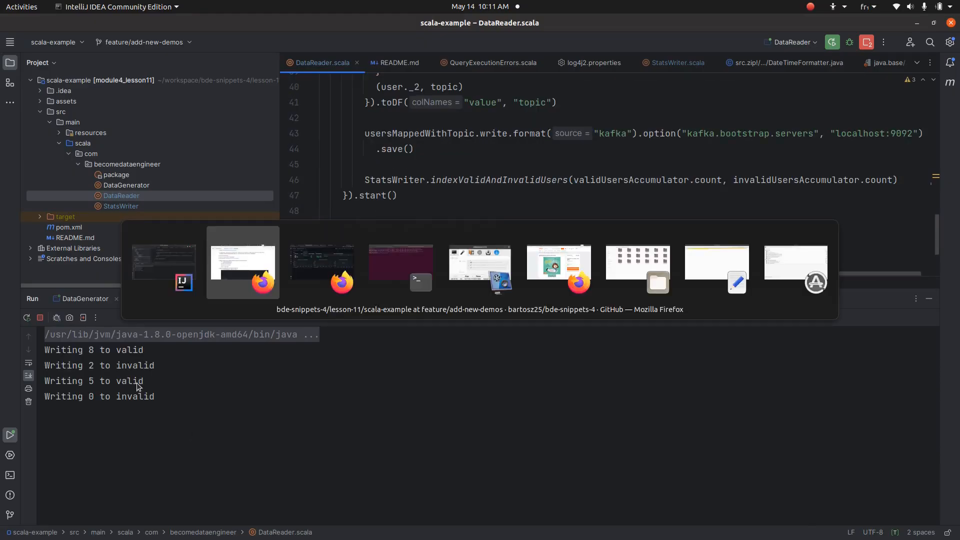
Set the Elasticsearch - validated_users data source's ElasticSearch version to 8.0+
mouse_move(15, 264)
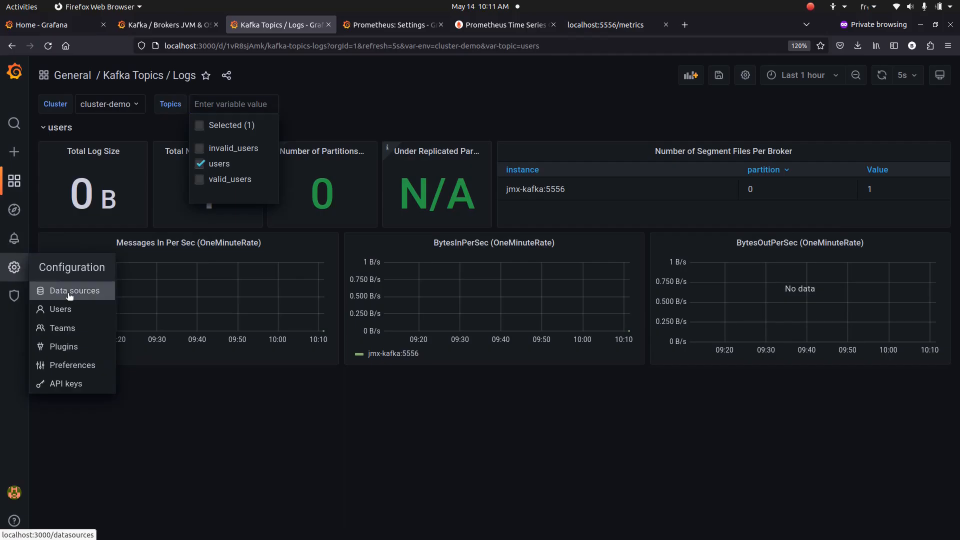
left_click(70, 292)
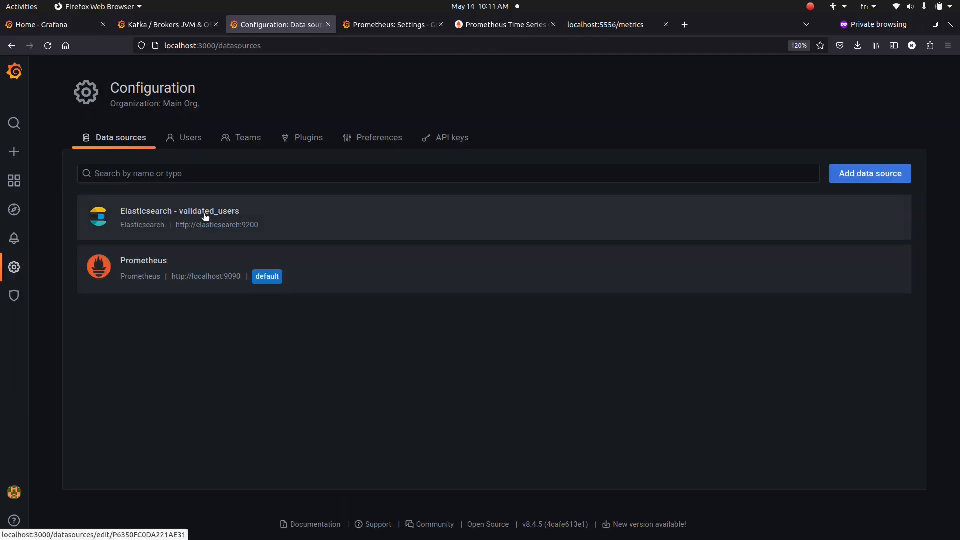
left_click(200, 211)
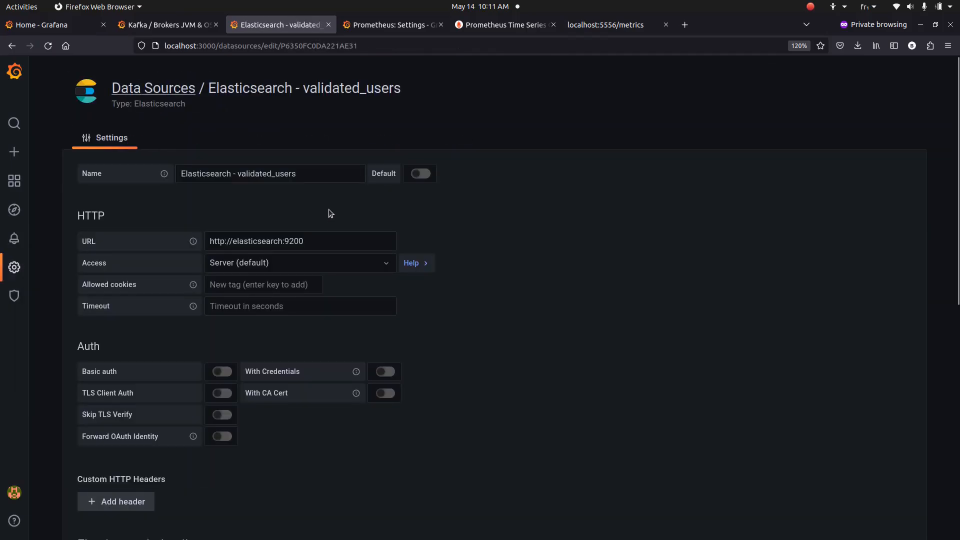
scroll(328, 209, "down", 5)
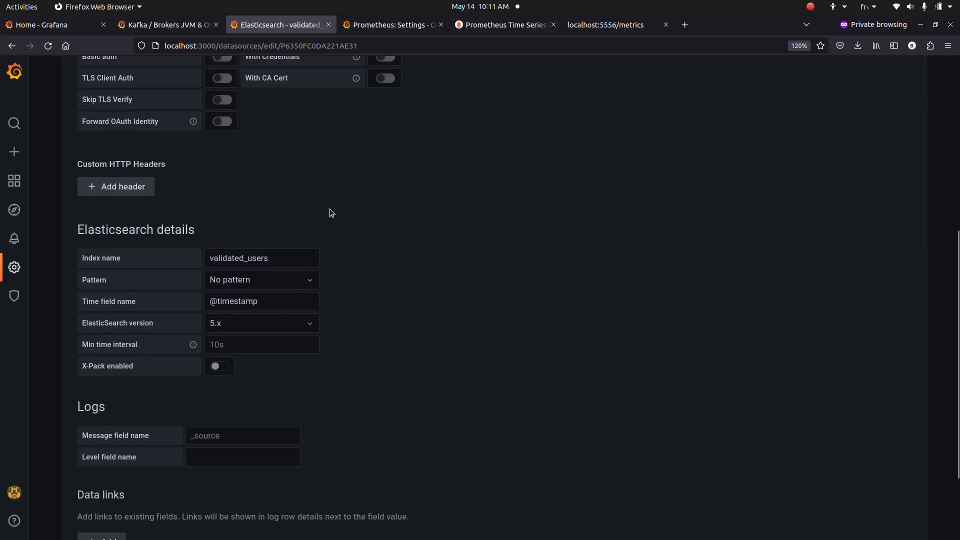
left_click(270, 326)
left_click(251, 477)
Keep the index pattern as No pattern, save and test the data source, then go Home
left_click(352, 401)
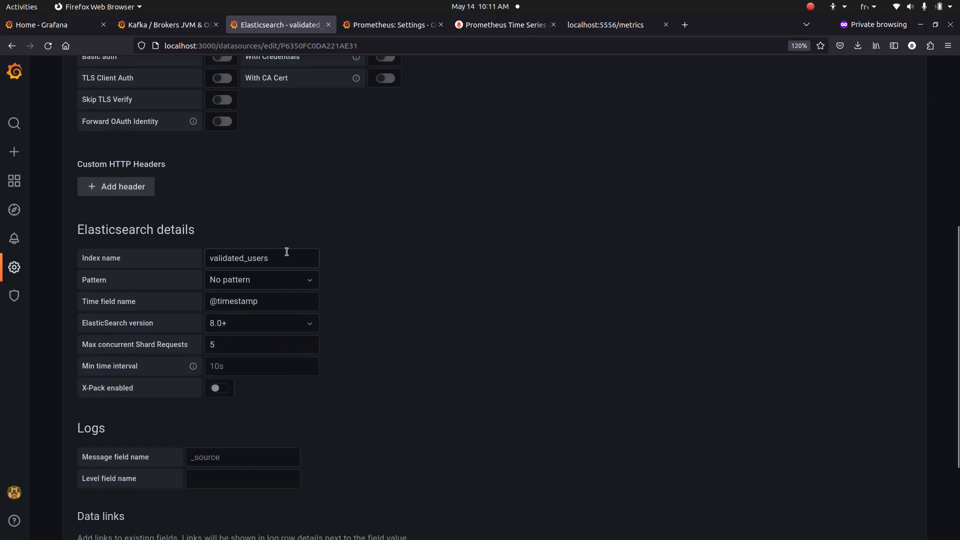
left_click(289, 280)
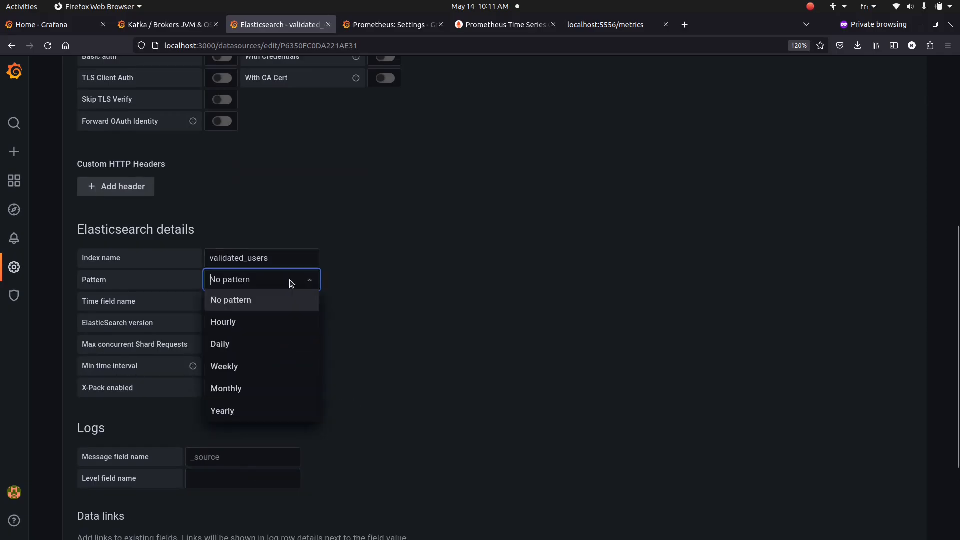
left_click(401, 282)
scroll(401, 282, "down", 3)
left_click(282, 472)
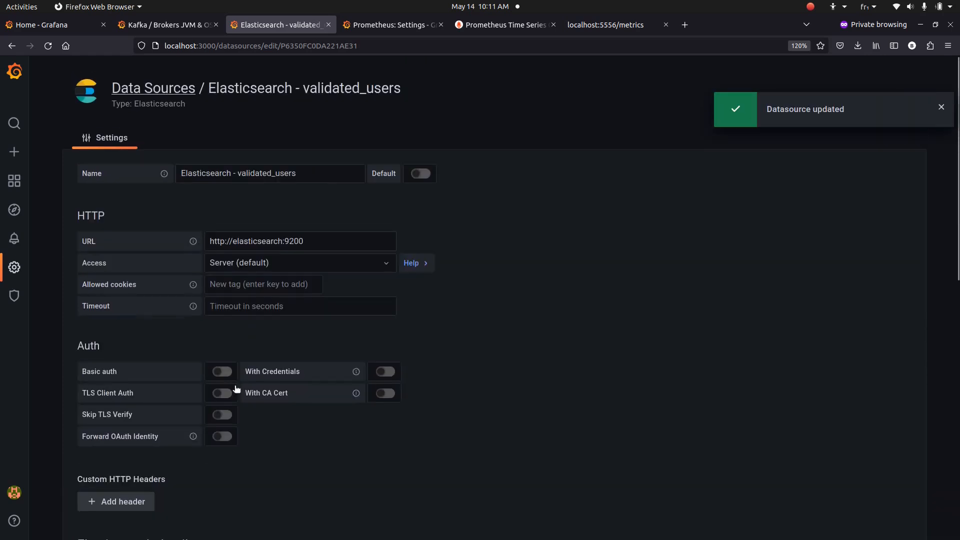
left_click(6, 176)
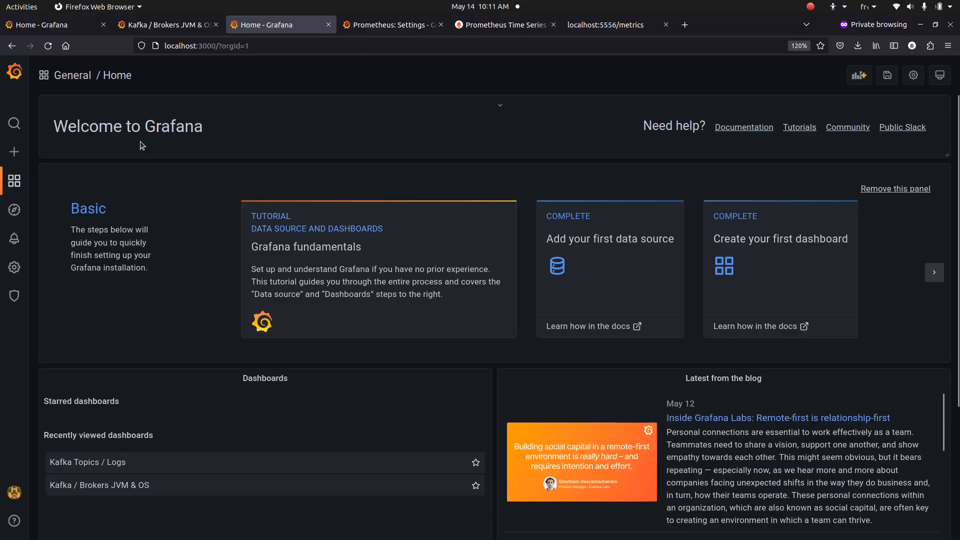
Create a new dashboard with a panel querying the Elasticsearch - validated_users data source
mouse_move(14, 151)
left_click(35, 167)
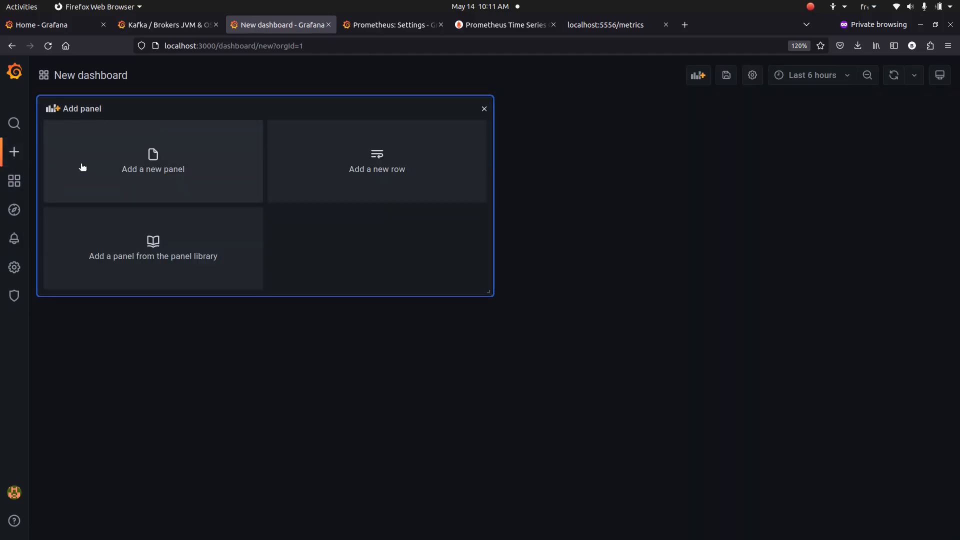
left_click(50, 174)
mouse_move(17, 176)
left_click(189, 171)
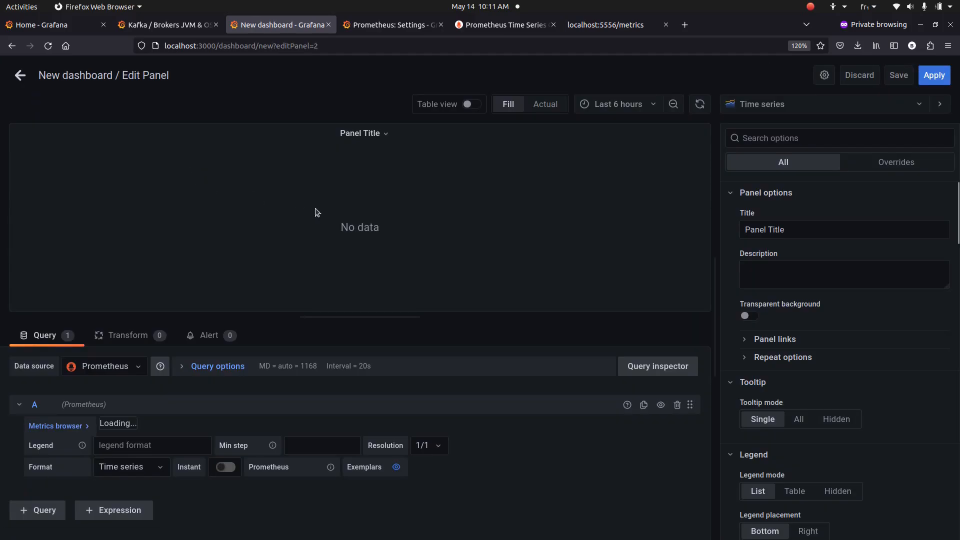
left_click(105, 366)
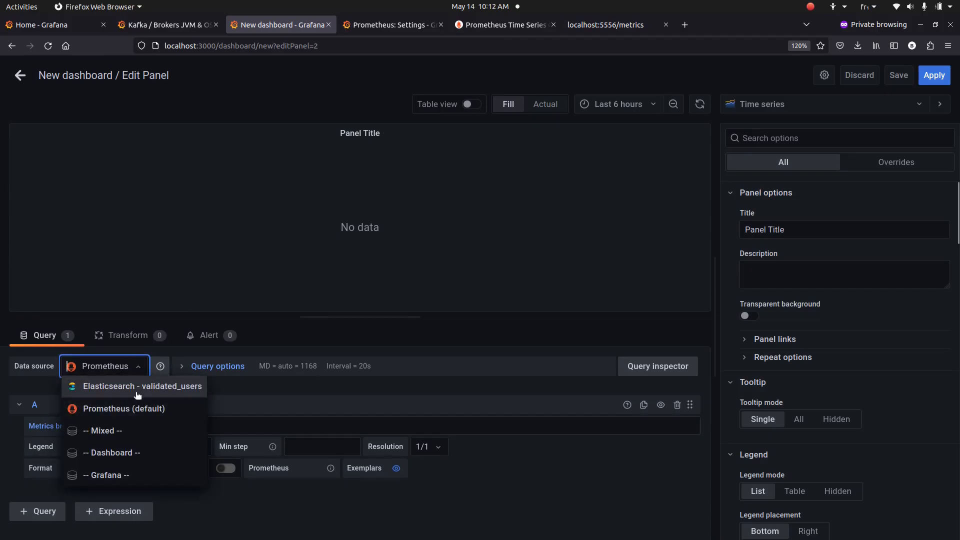
left_click(140, 386)
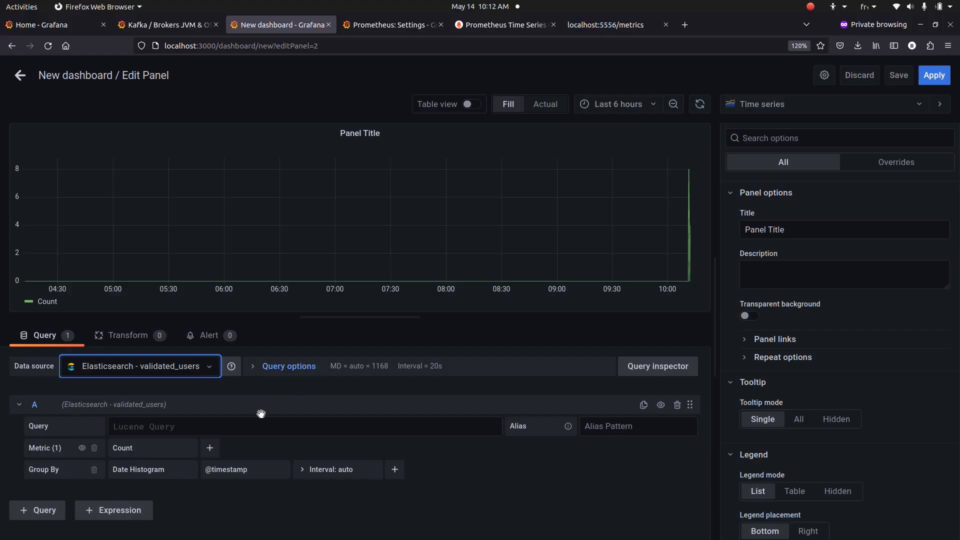
Set query A to validation_result:valid with the series alias valid_users
key("alt+Tab")
key("alt+Tab")
type("validation_result:")
key("BackSpace")
type("_result")
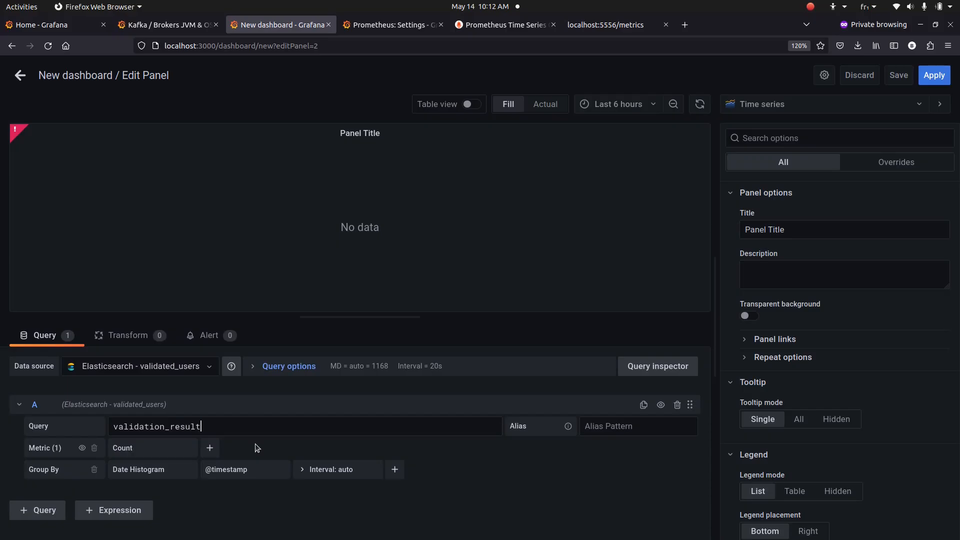
type(":valid")
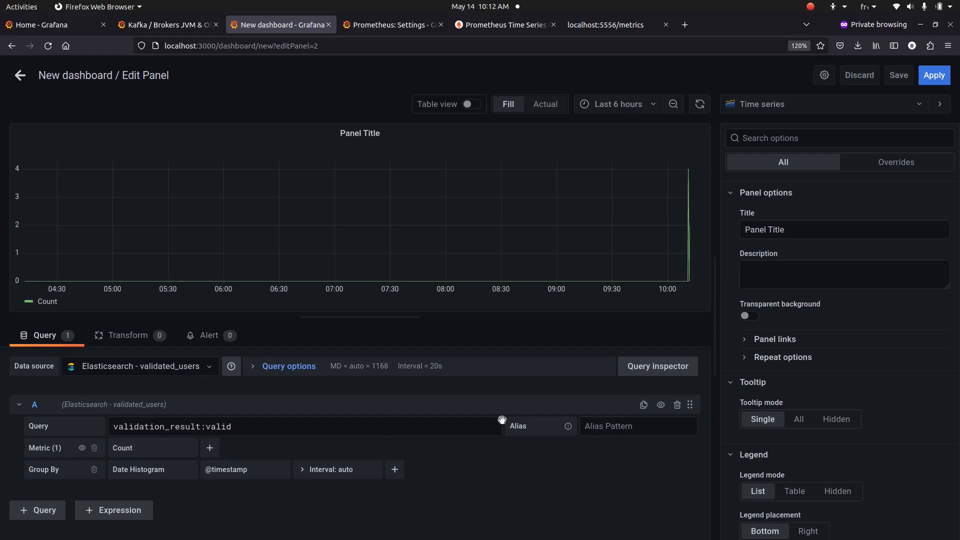
left_click(643, 433)
type("valid_users")
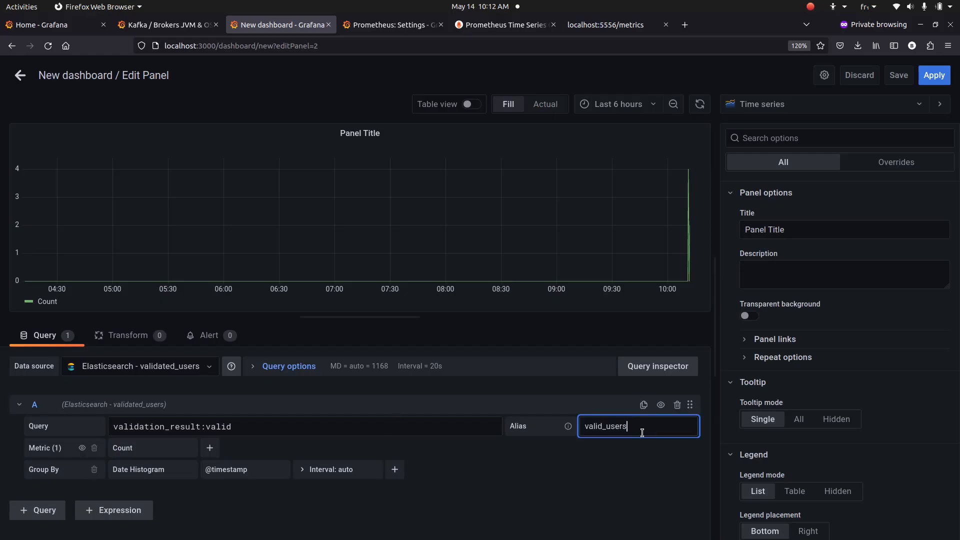
Duplicate it as query B matching validation_result:invalid, aliased invalid_users
left_click(643, 405)
scroll(302, 448, "down", 2)
triple_click(236, 461)
left_click(237, 460)
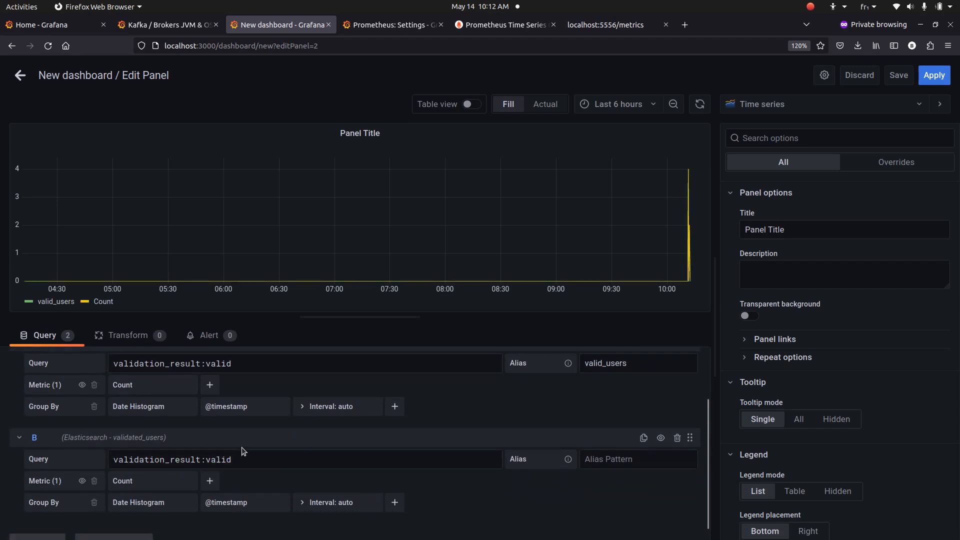
key("Left")
key("Left")
key("Left")
key("Left")
key("Left")
type("in")
left_click_drag(651, 233, 690, 231)
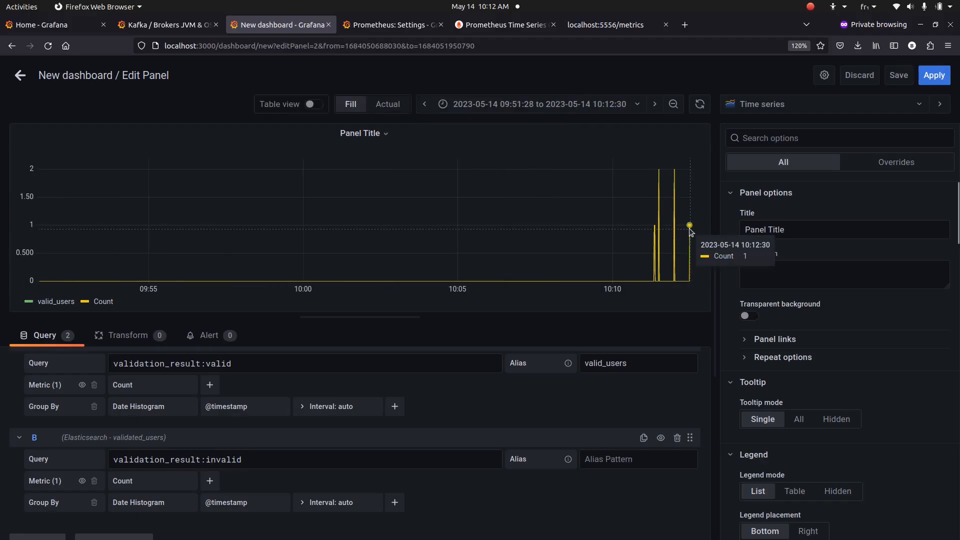
left_click(640, 459)
type("invalid_users")
left_click(586, 497)
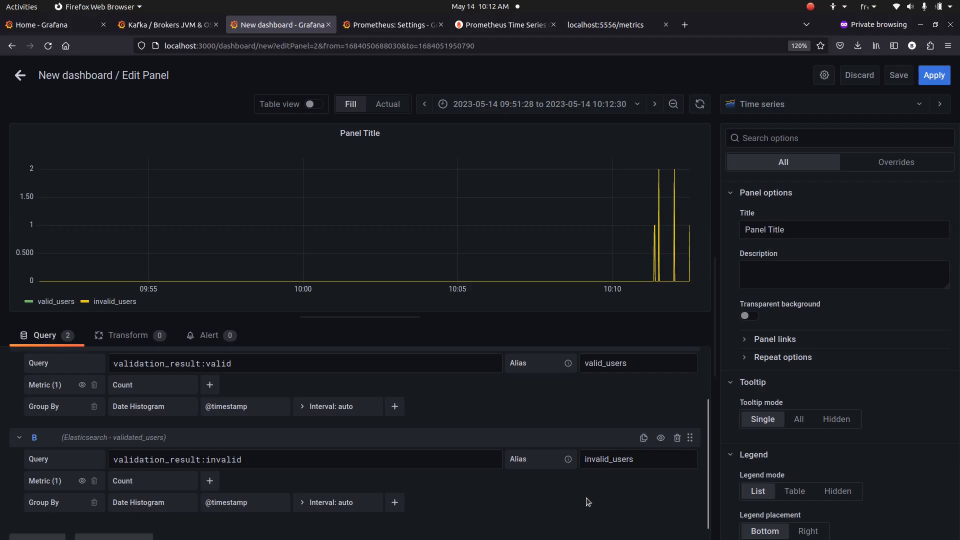
Set the date histogram interval of both queries A and B to 1m
left_click(354, 413)
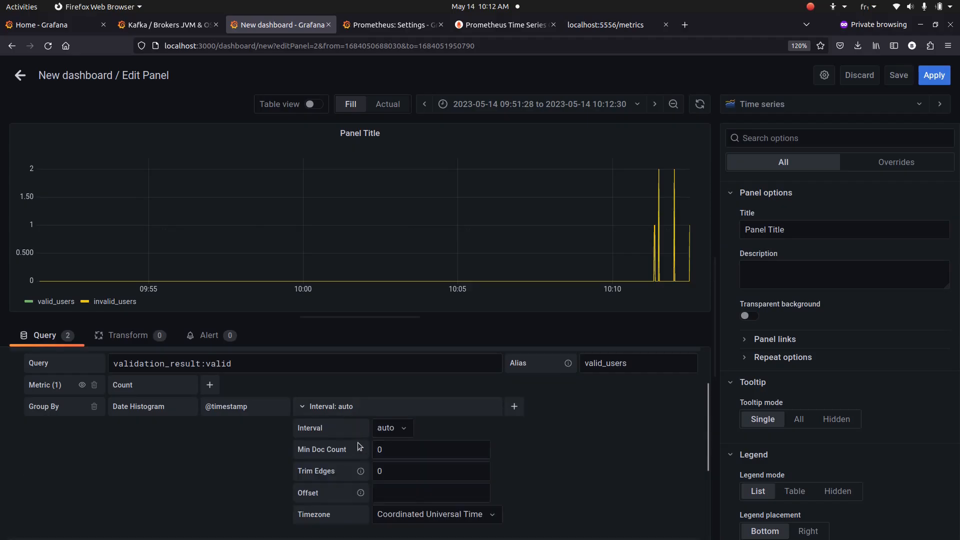
left_click(388, 433)
left_click(398, 495)
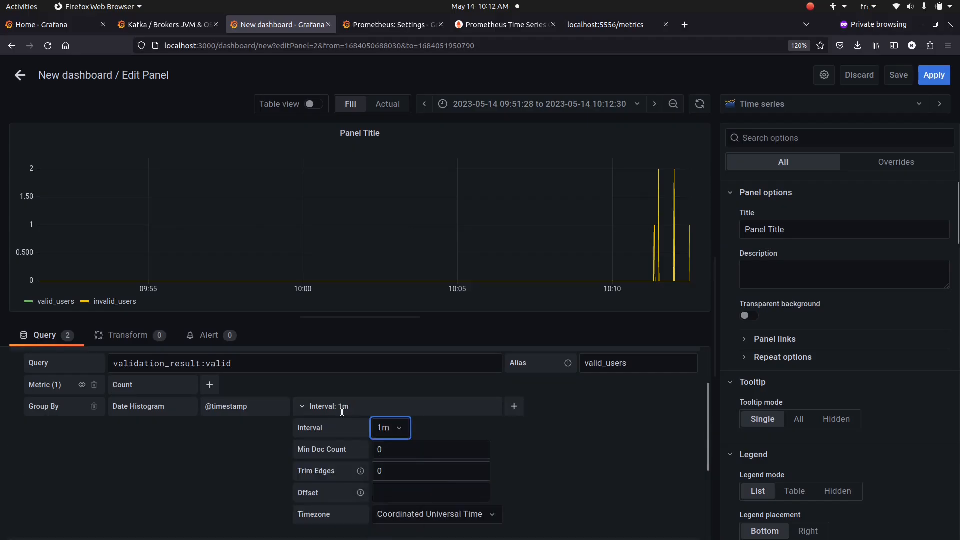
left_click(343, 406)
left_click(362, 502)
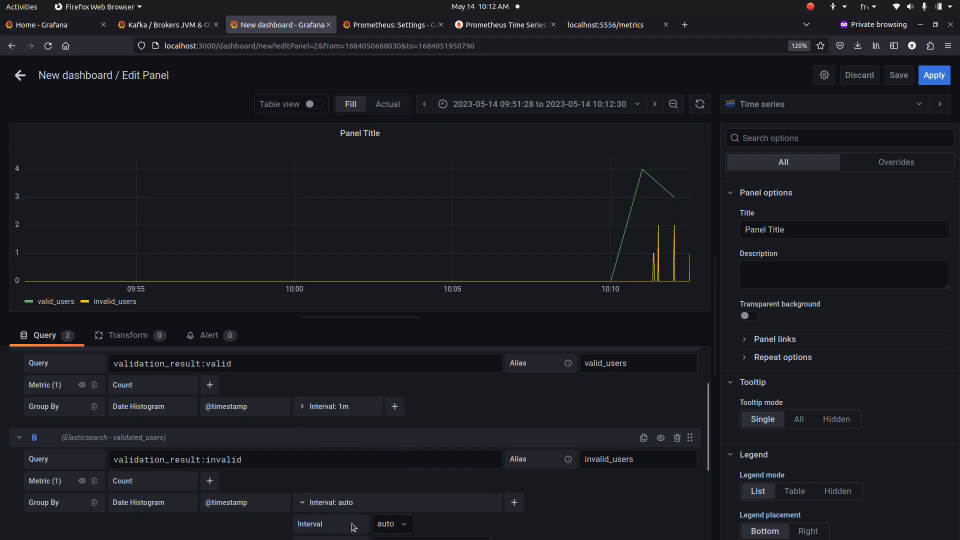
left_click(392, 524)
left_click(396, 399)
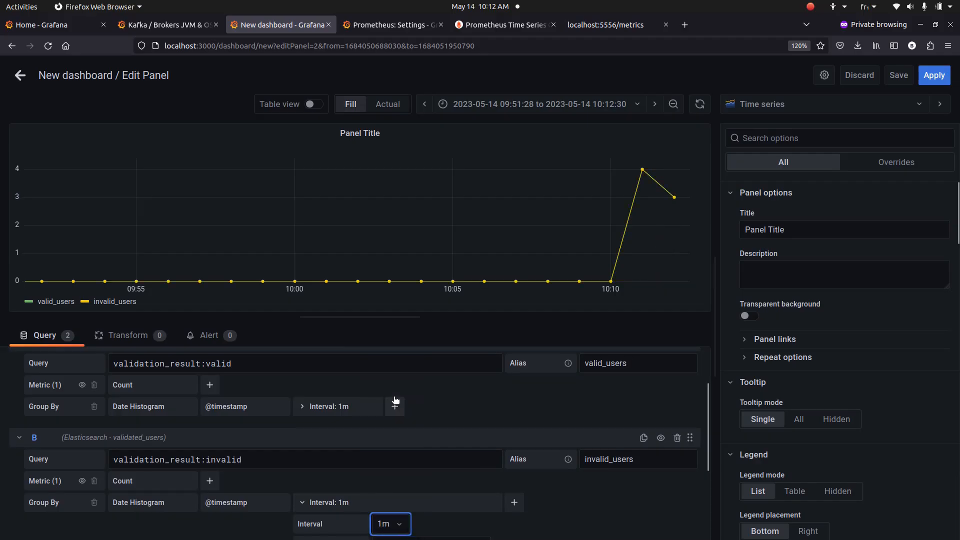
left_click(448, 476)
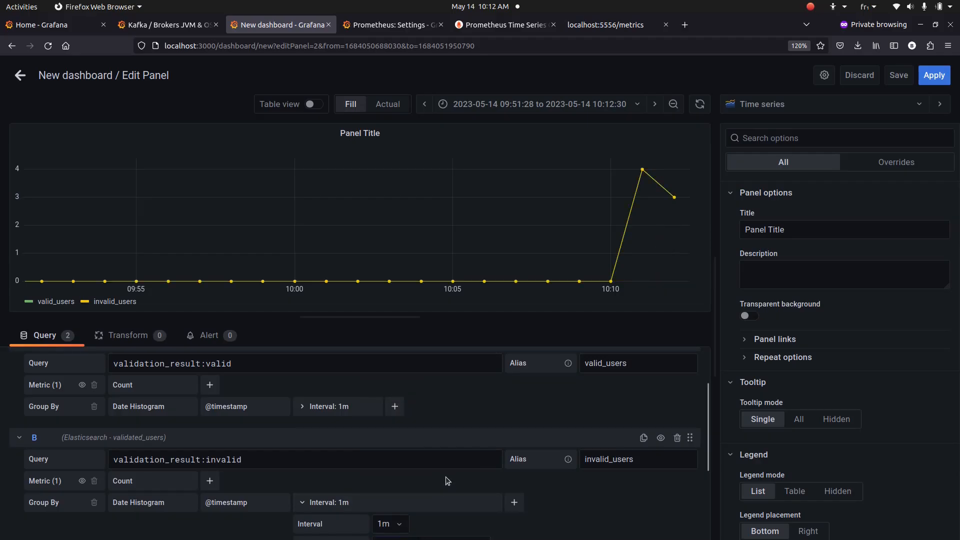
scroll(448, 481, "down", 2)
scroll(448, 481, "up", 4)
scroll(448, 481, "down", 3)
left_click(340, 442)
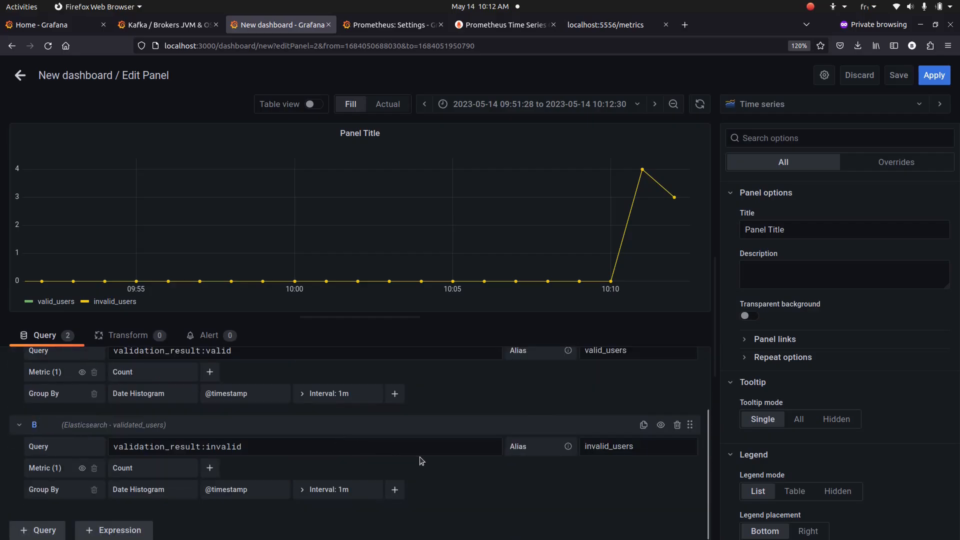
scroll(300, 475, "up", 3)
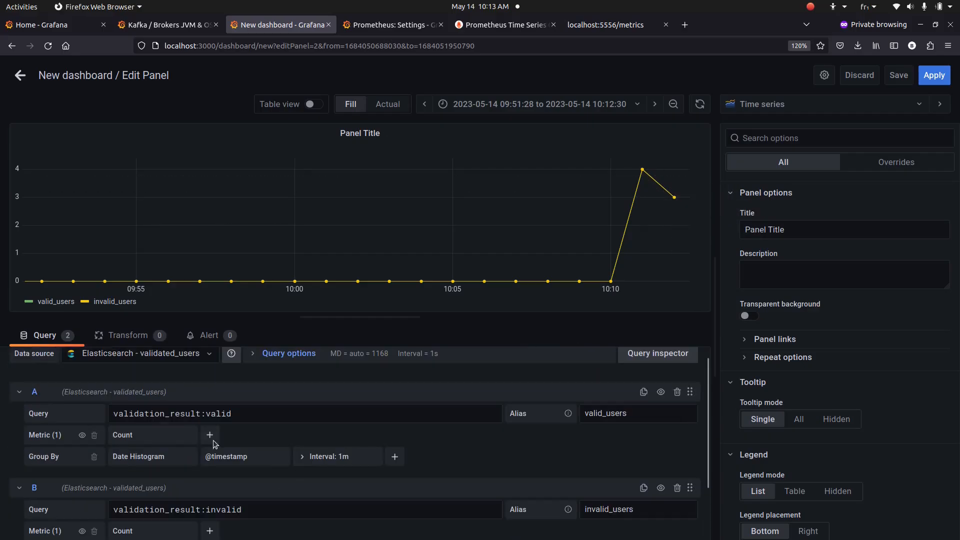
Change queries A and B from Count to Sum over the users_count field
left_click(175, 436)
left_click(159, 497)
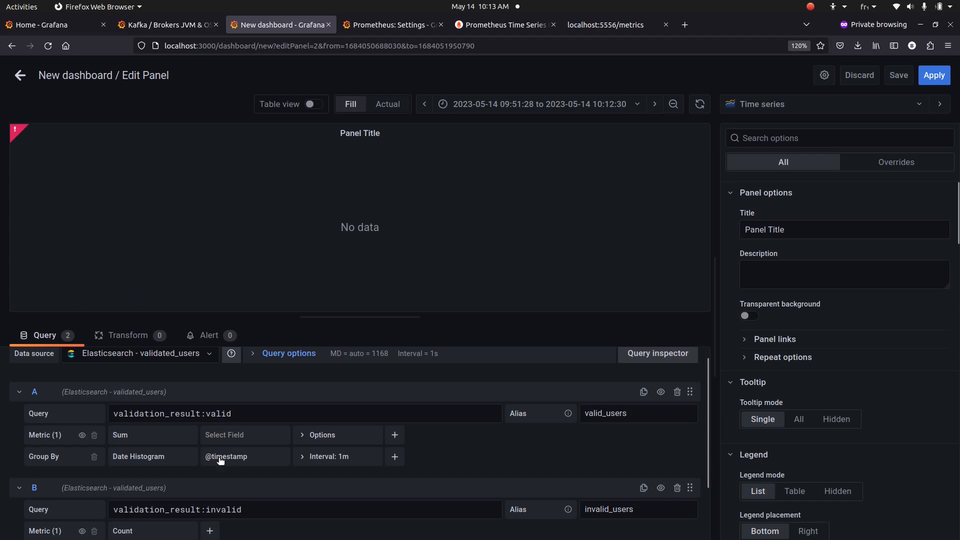
left_click(233, 436)
left_click(251, 478)
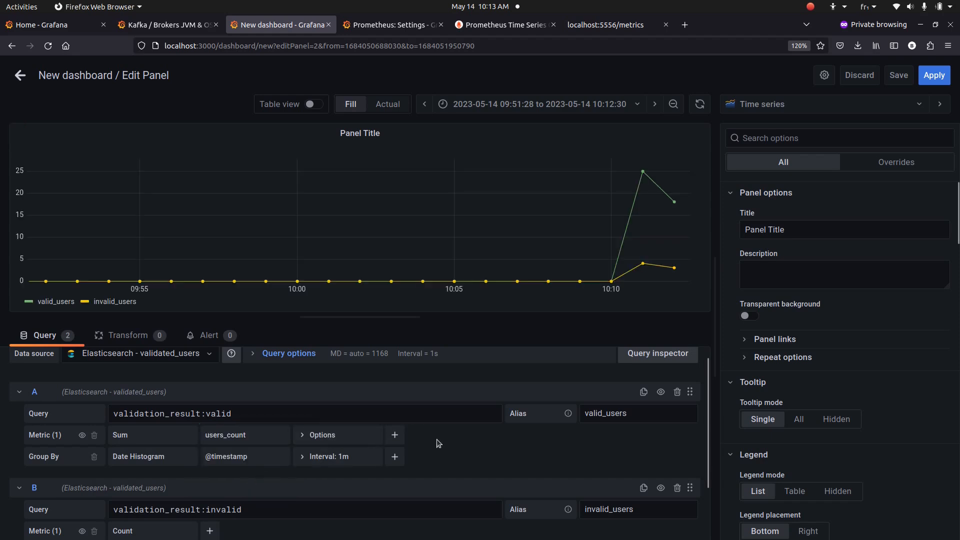
scroll(495, 440, "down", 2)
left_click(162, 468)
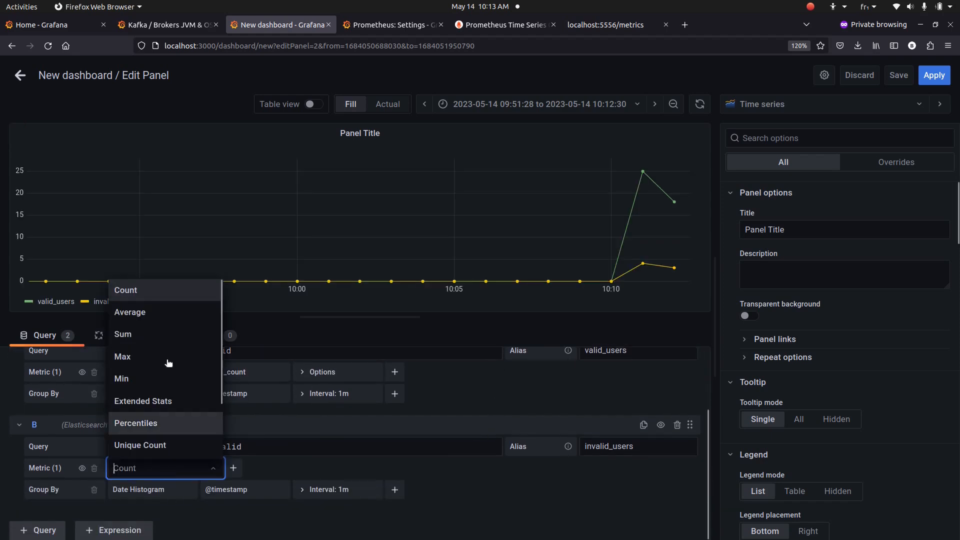
left_click(167, 334)
left_click(245, 469)
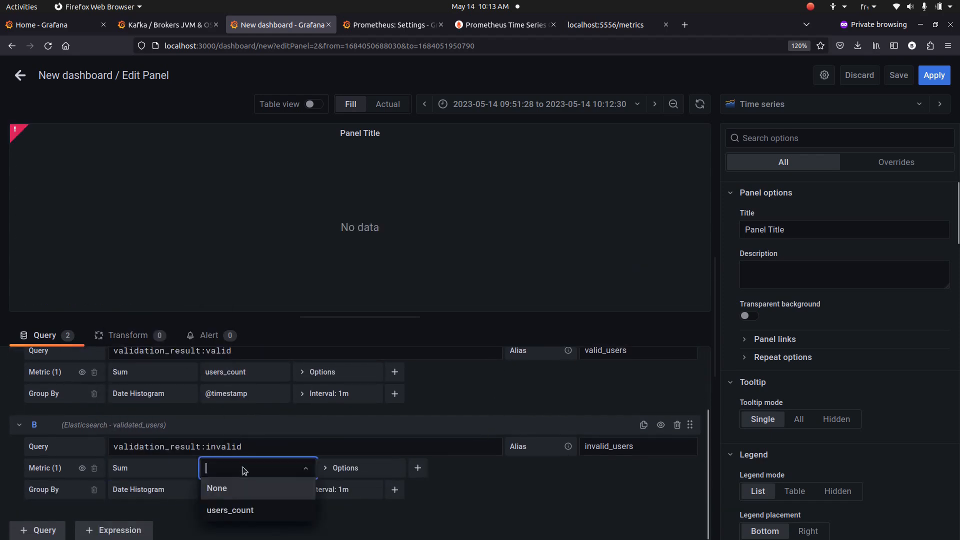
left_click(253, 507)
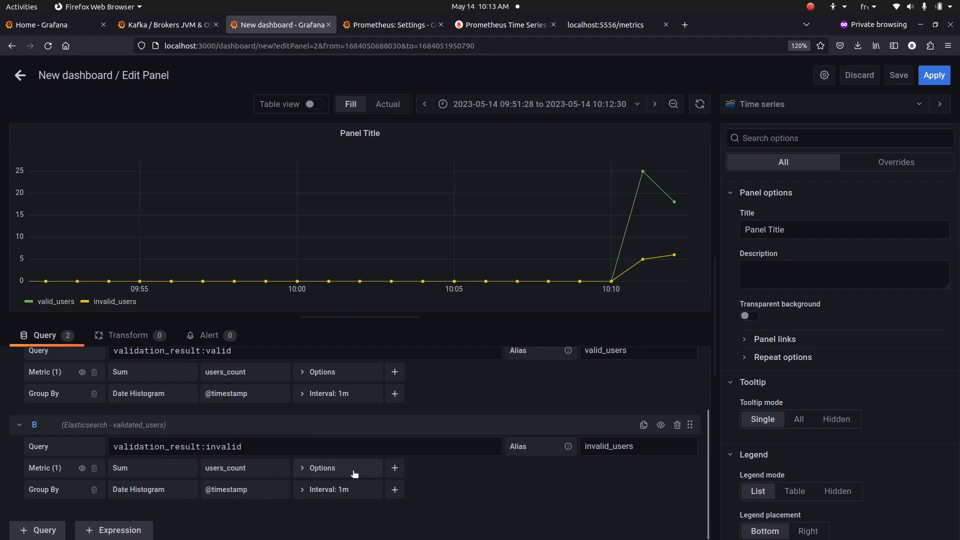
mouse_move(642, 259)
mouse_move(674, 255)
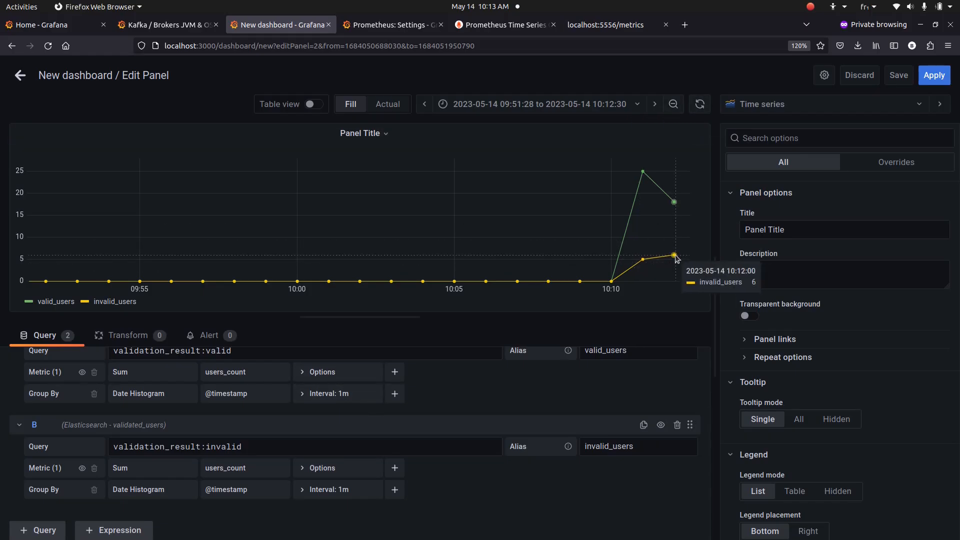
mouse_move(644, 178)
mouse_move(667, 196)
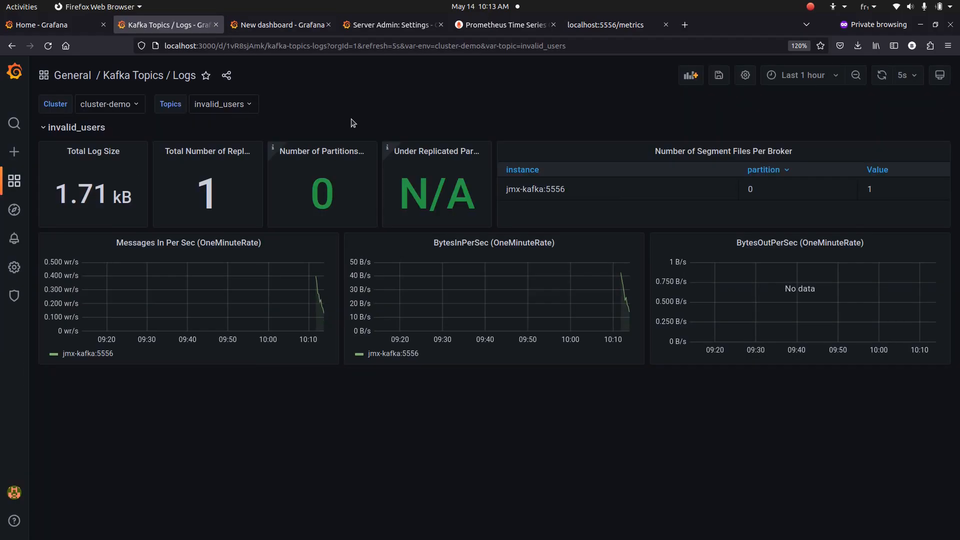
Change the Kafka Topics / Logs dashboard's Topics variable from users to valid_users
left_click(248, 111)
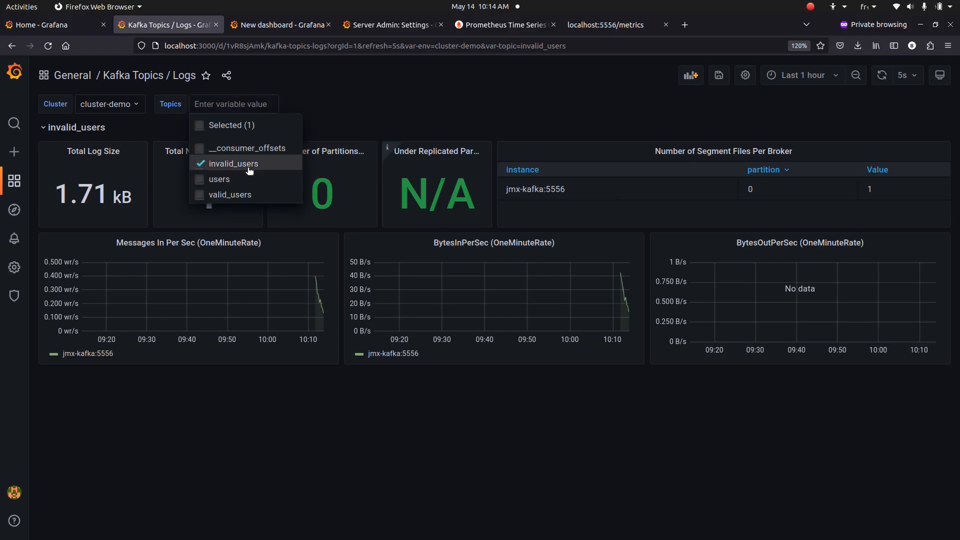
left_click(240, 179)
left_click(380, 122)
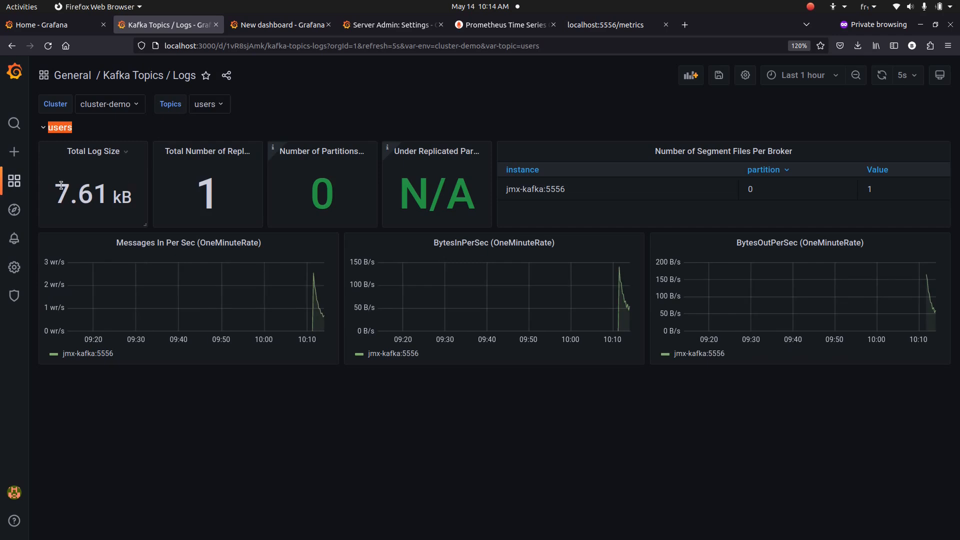
left_click(223, 108)
left_click(245, 195)
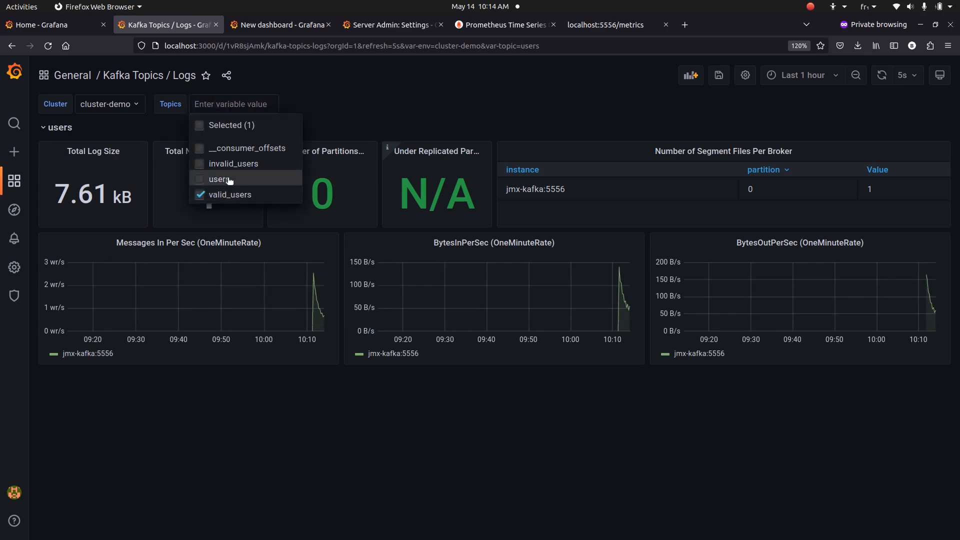
left_click(359, 102)
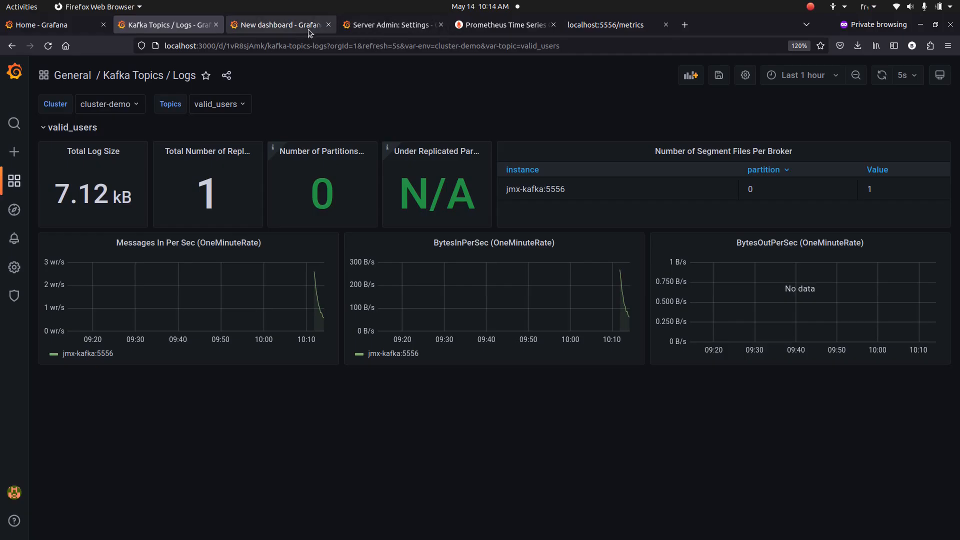
left_click(277, 26)
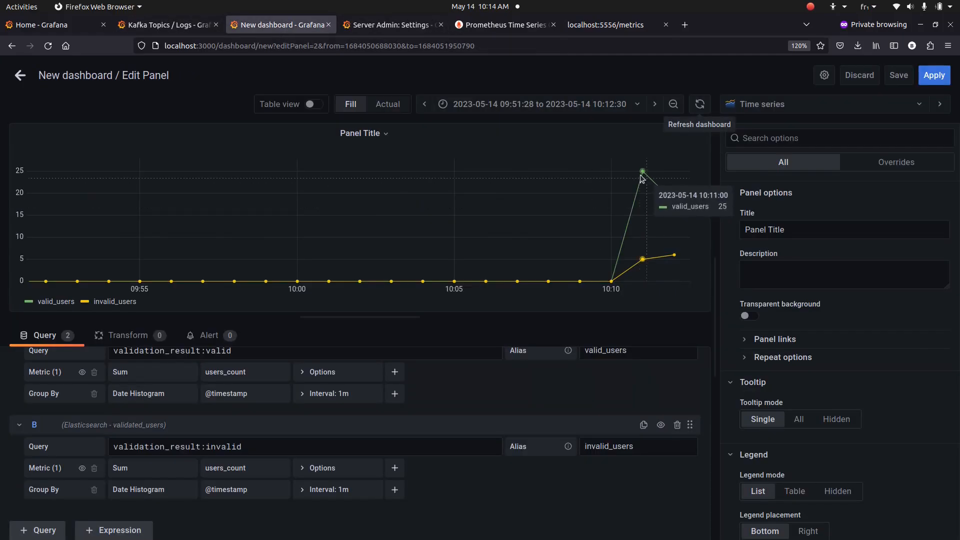
left_click(188, 26)
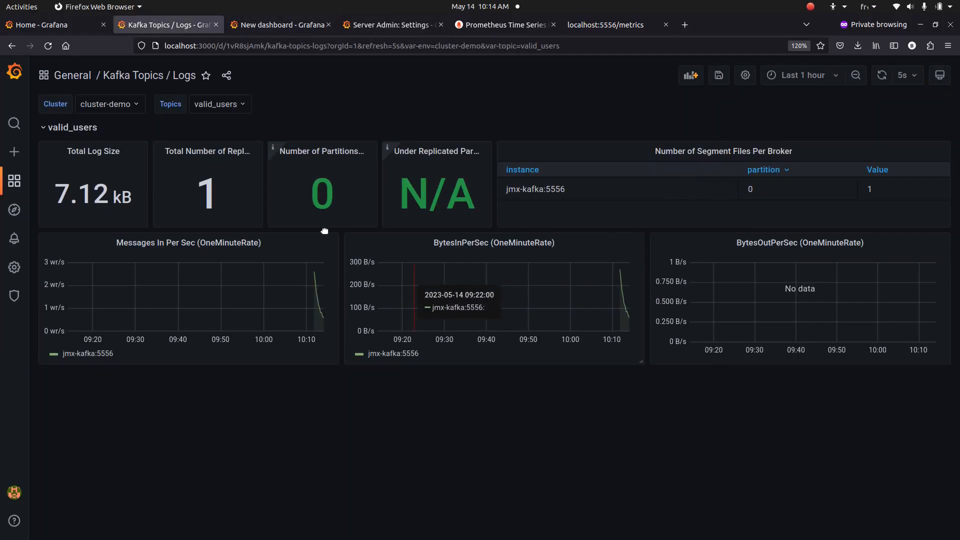
Save the dashboard as 'Valid vs. Invalid users count' and check MailDev's port 25 note
left_click(278, 31)
left_click(899, 75)
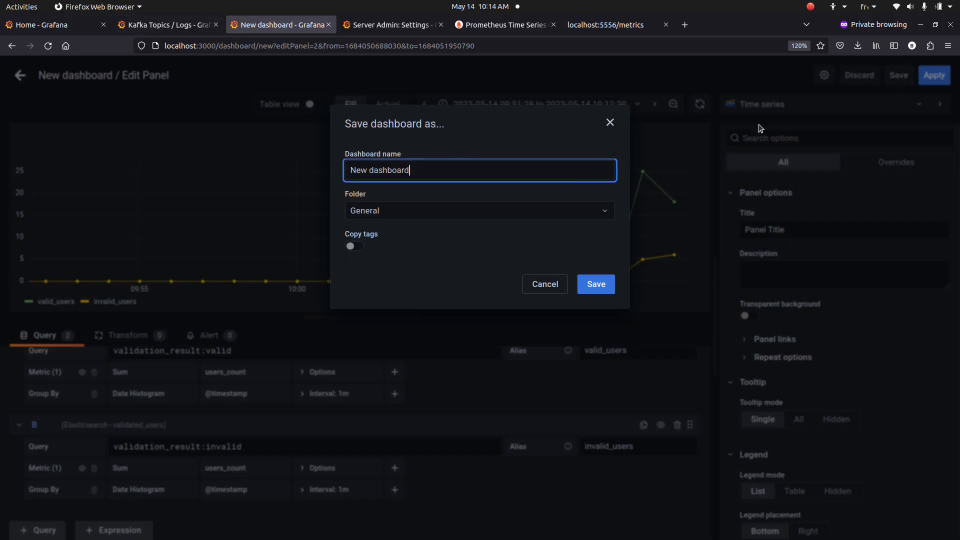
key("ctrl+a")
type("Valid vs. Invalid users count")
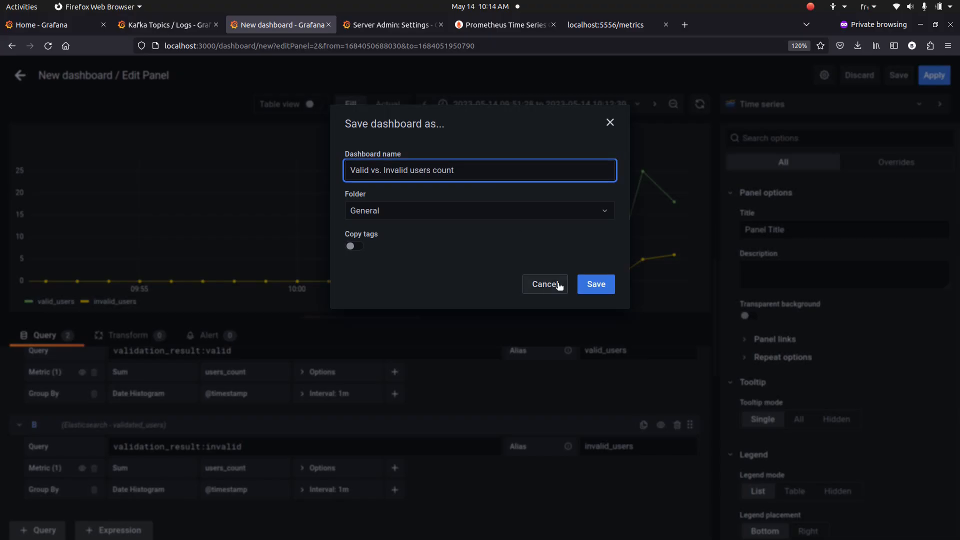
left_click(594, 284)
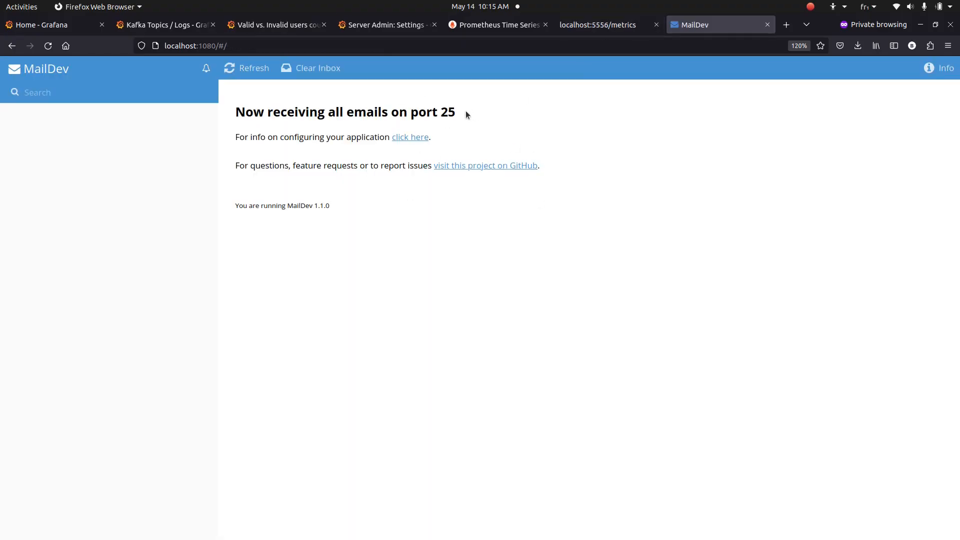
left_click_drag(466, 113, 346, 112)
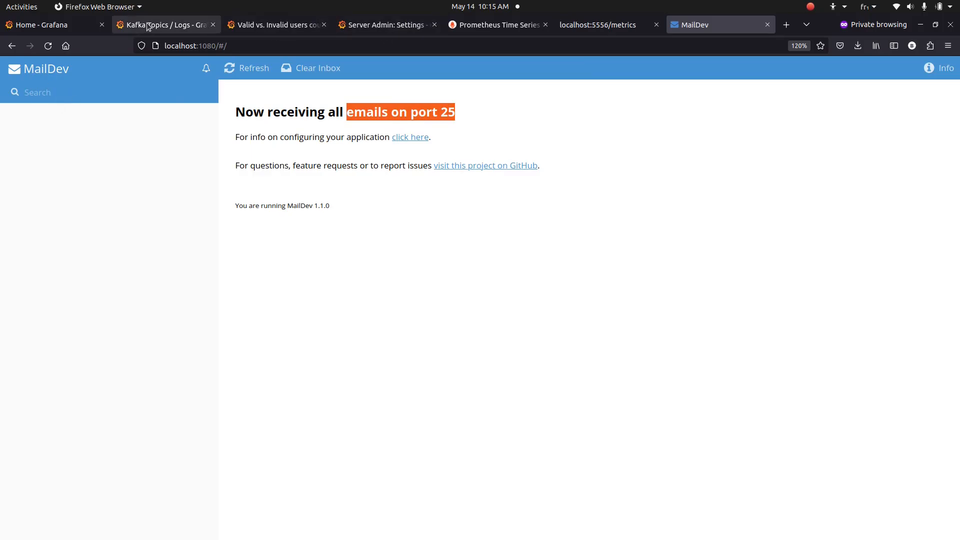
Create a dashboard folder named 'alerts' from the Alert rules page
left_click(55, 24)
mouse_move(15, 240)
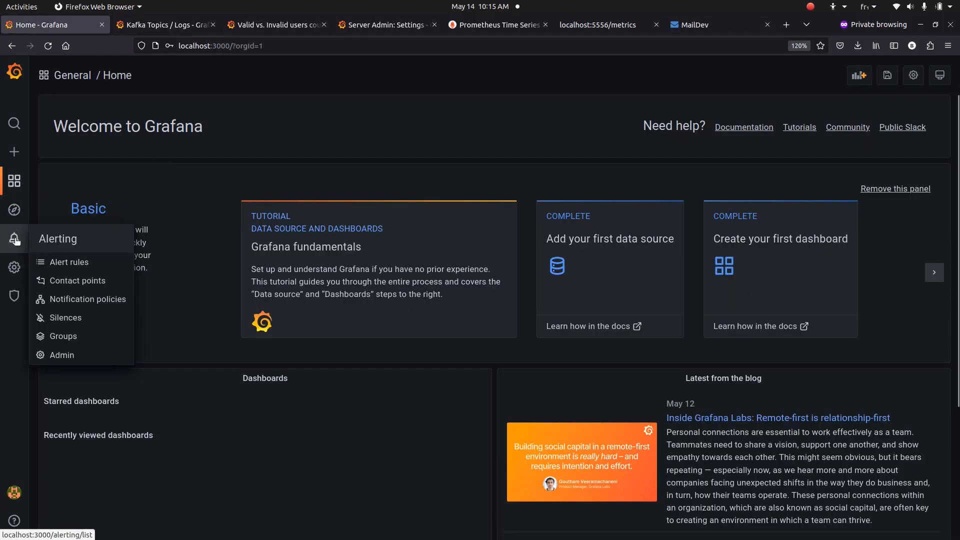
left_click(65, 264)
mouse_move(20, 181)
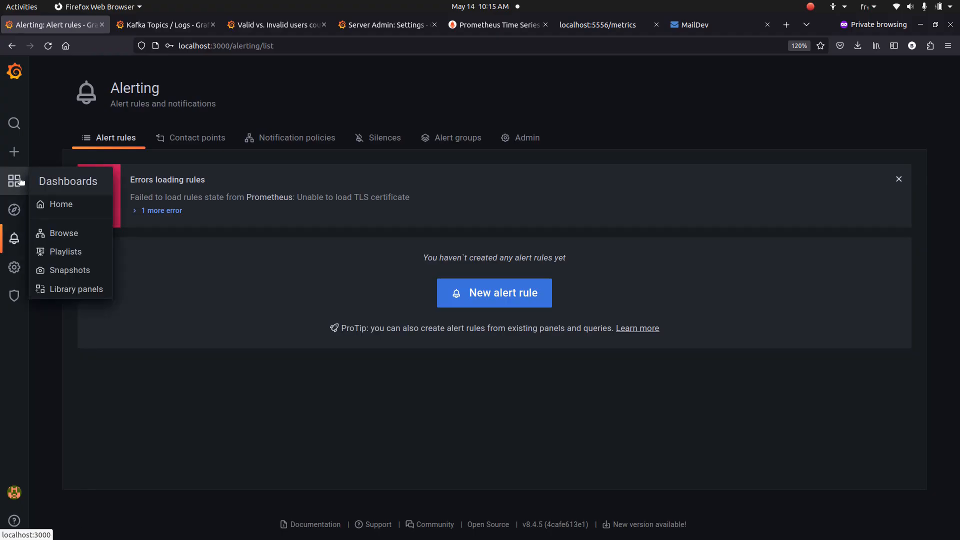
mouse_move(14, 151)
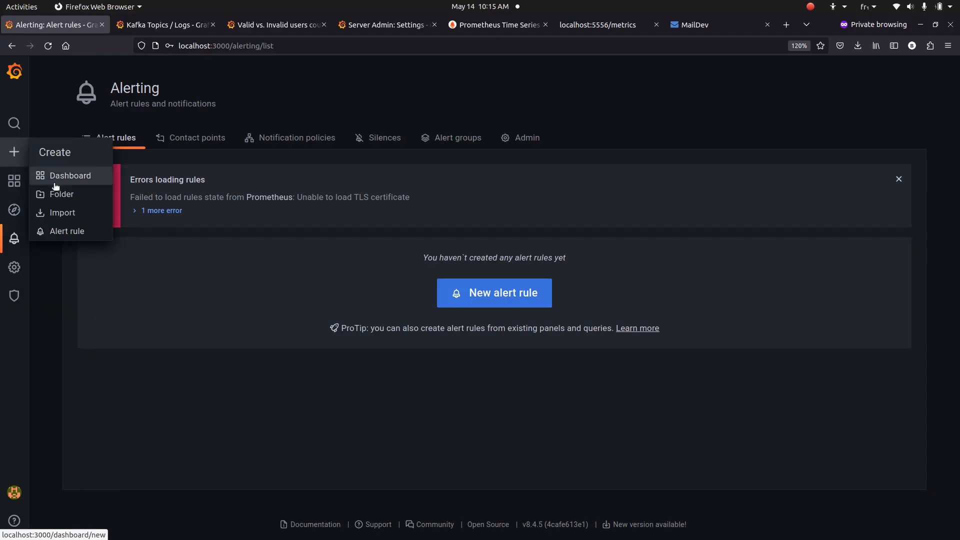
left_click(88, 195)
left_click(135, 205)
type("a")
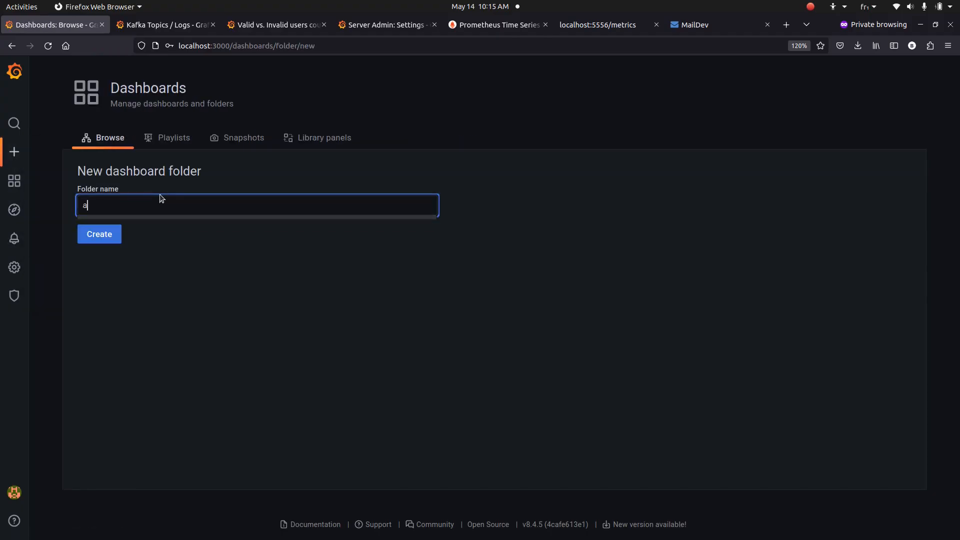
type("lerts")
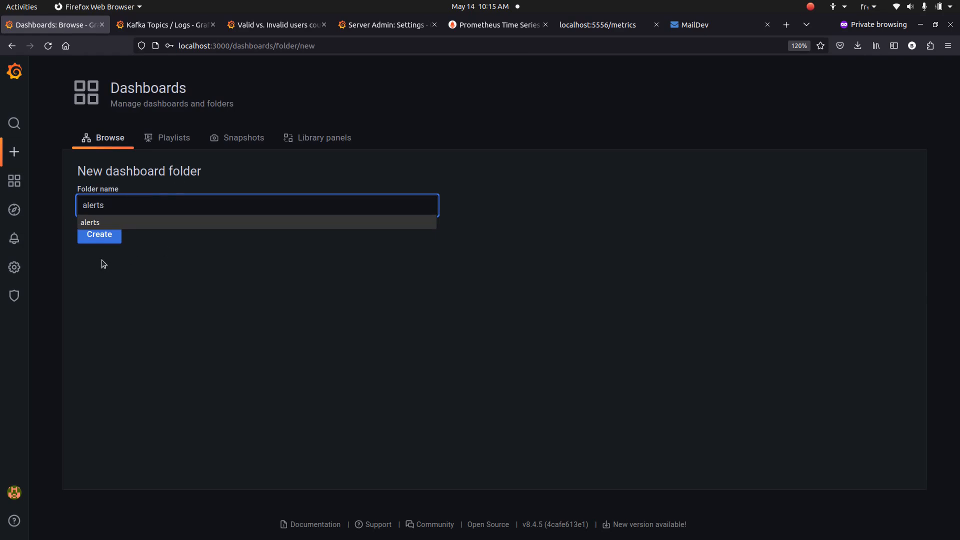
left_click(98, 232)
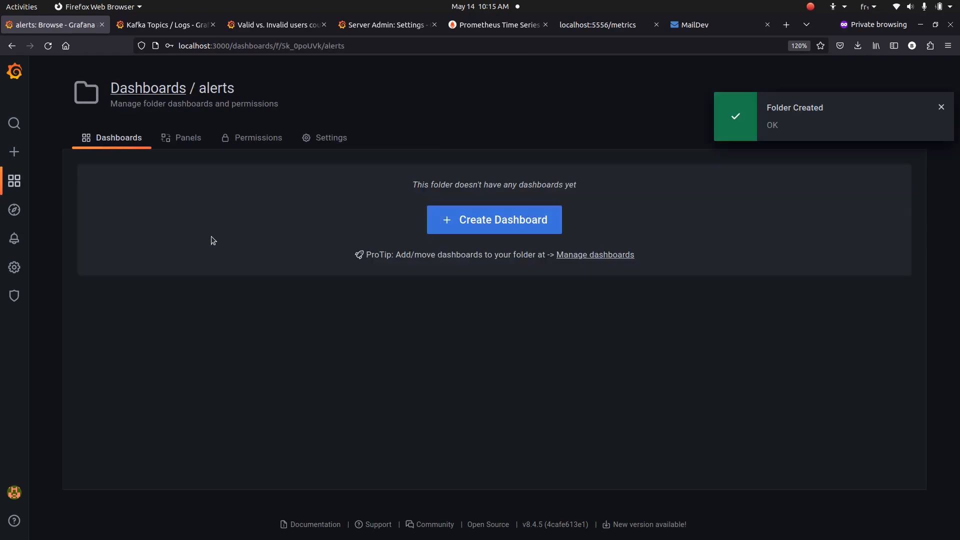
Start a new, empty alert rule form
left_click(15, 151)
mouse_move(35, 151)
left_click(81, 230)
left_click(210, 155)
left_click(235, 130)
Name the alert rule 'Too many invalid users'
left_click(152, 145)
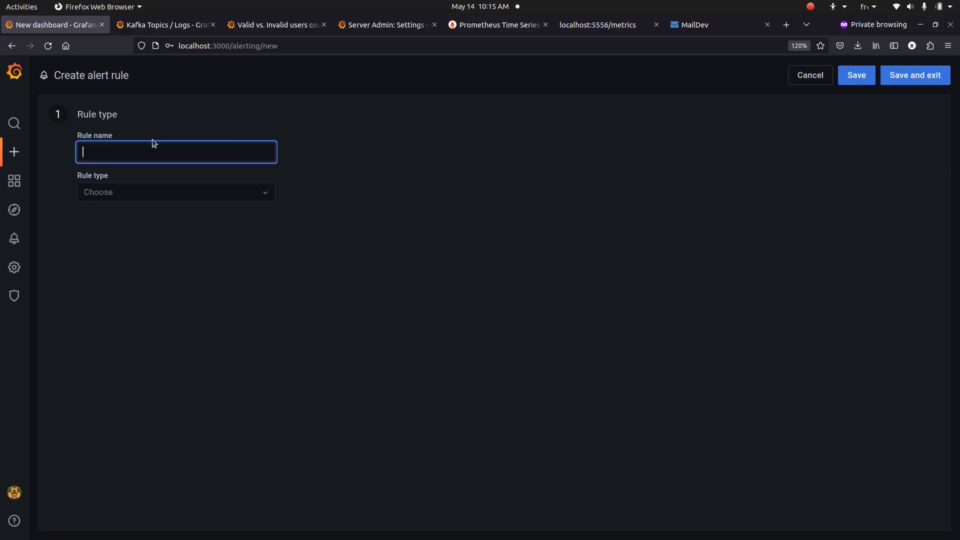
type("Too m")
key("Down")
key("Return")
key("ctrl+a")
key("ctrl+x")
key("ctrl+v")
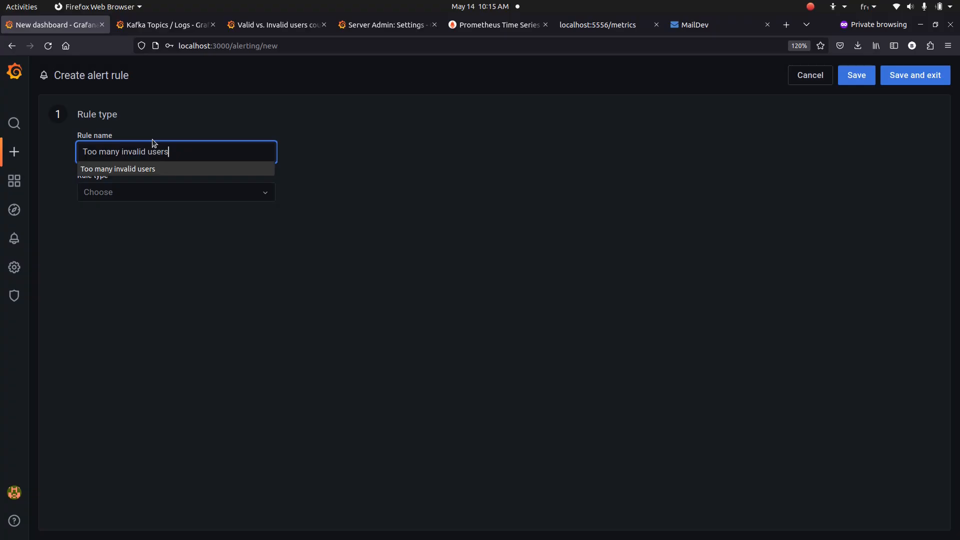
left_click(173, 102)
Make it a Grafana managed alert stored in the alerts folder
left_click(205, 188)
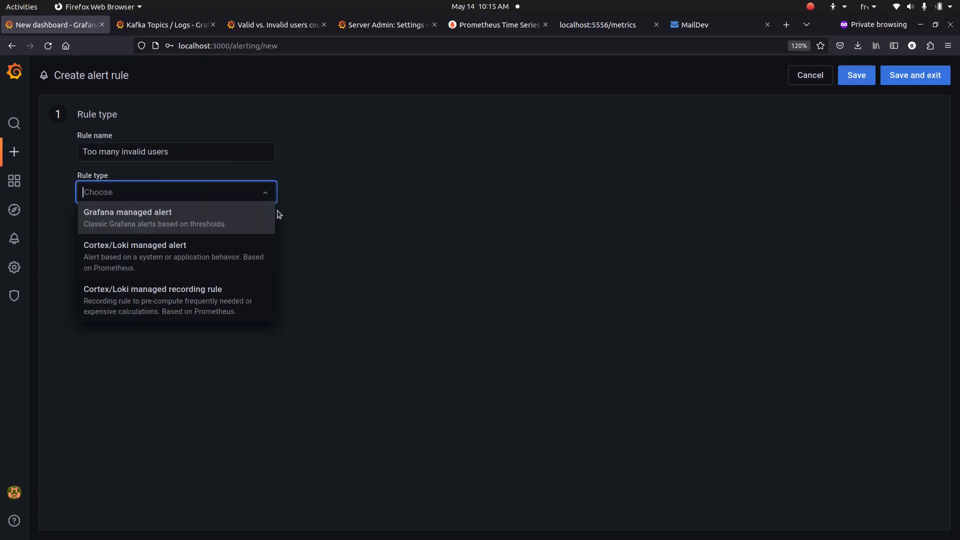
left_click(200, 220)
left_click(245, 233)
left_click(231, 253)
Set query A's Min Doc Count to 1, with the condition min() of A above 0
scroll(409, 140, "down", 3)
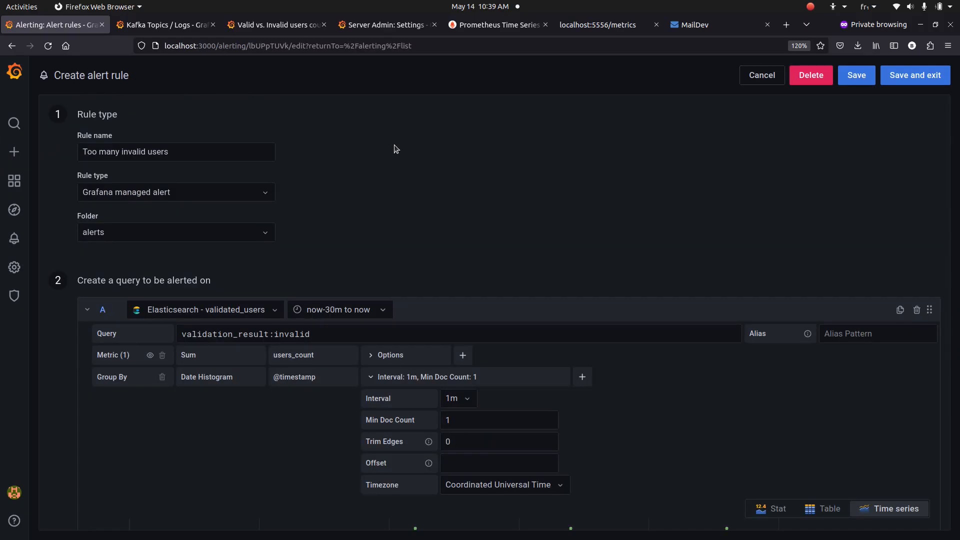
scroll(396, 148, "down", 3)
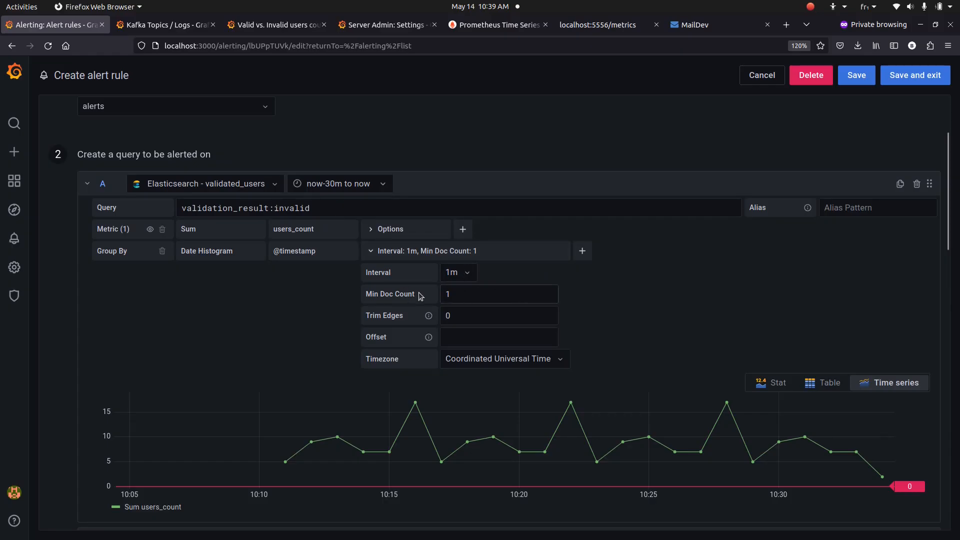
double_click(453, 294)
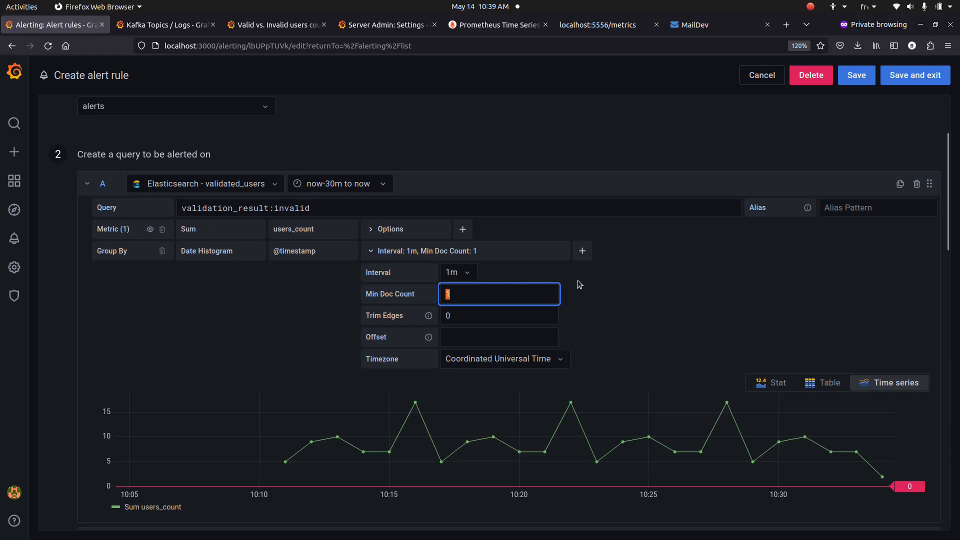
scroll(578, 277, "down", 6)
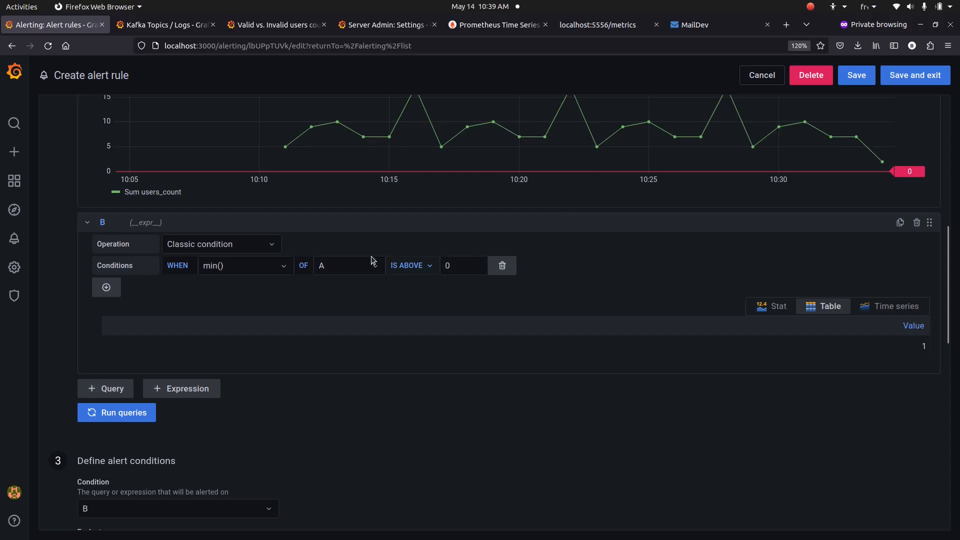
Review the 10s/1m evaluation, description and level=critical label, then save the rule
scroll(369, 278, "down", 4)
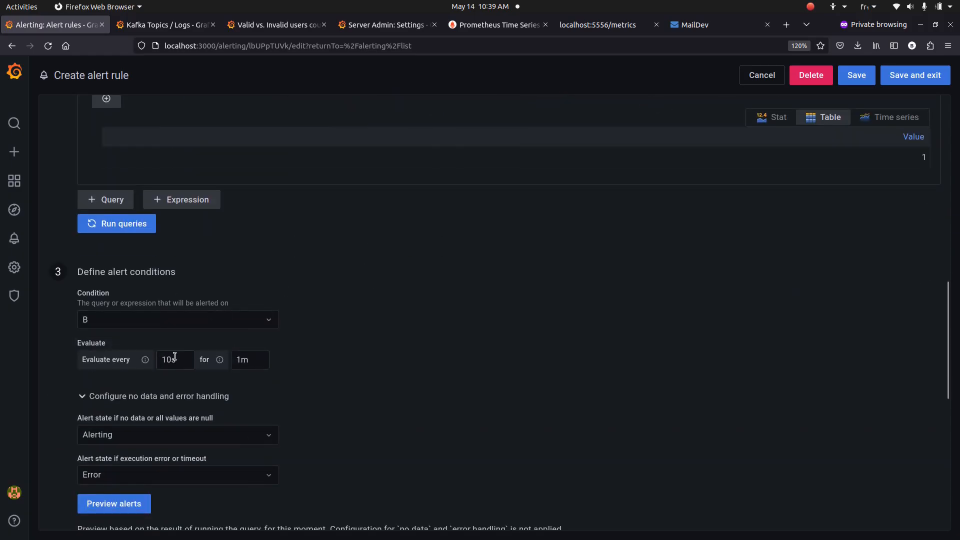
scroll(255, 357, "down", 7)
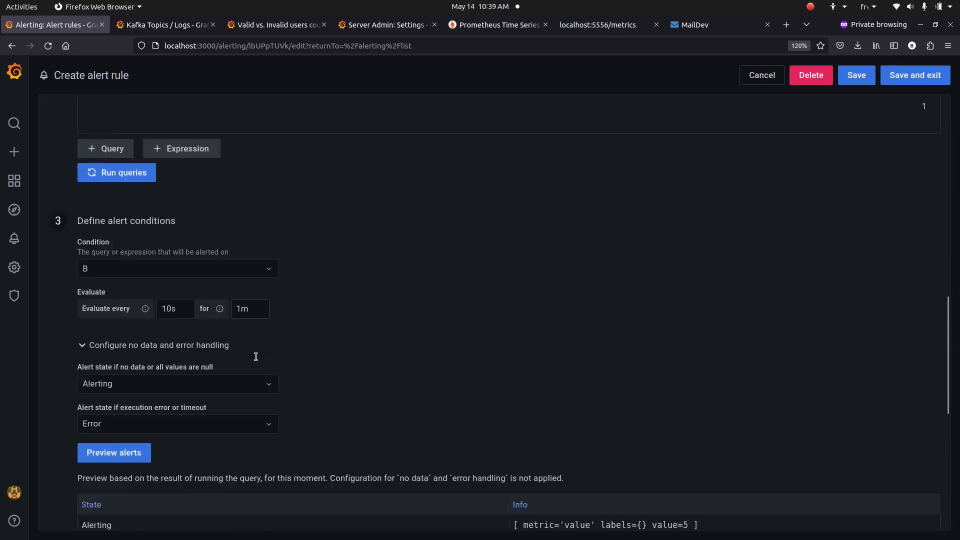
scroll(256, 356, "up", 4)
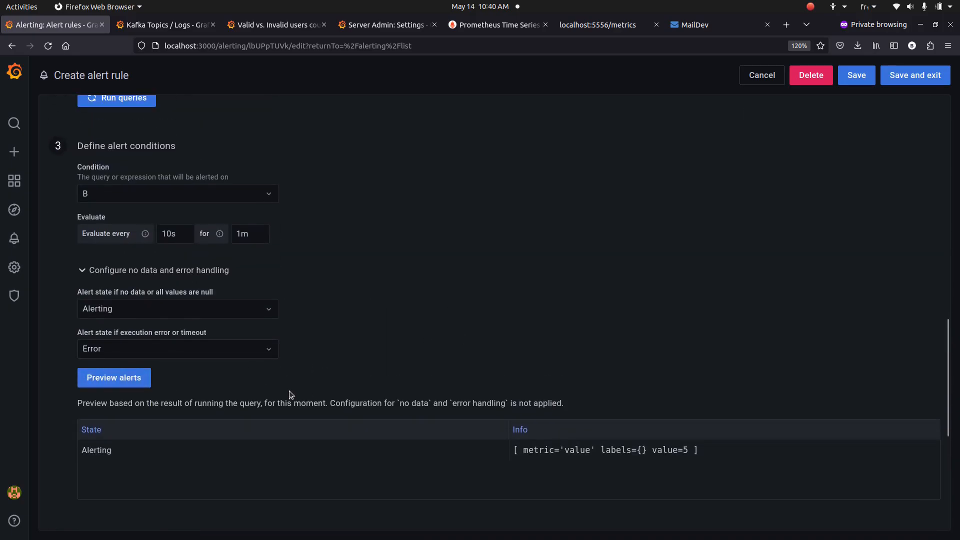
scroll(289, 391, "down", 6)
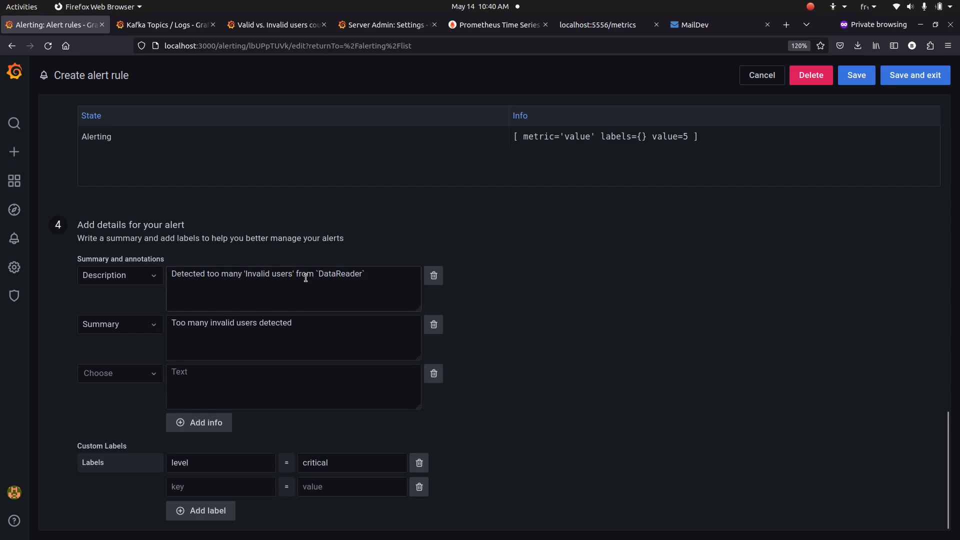
double_click(306, 278)
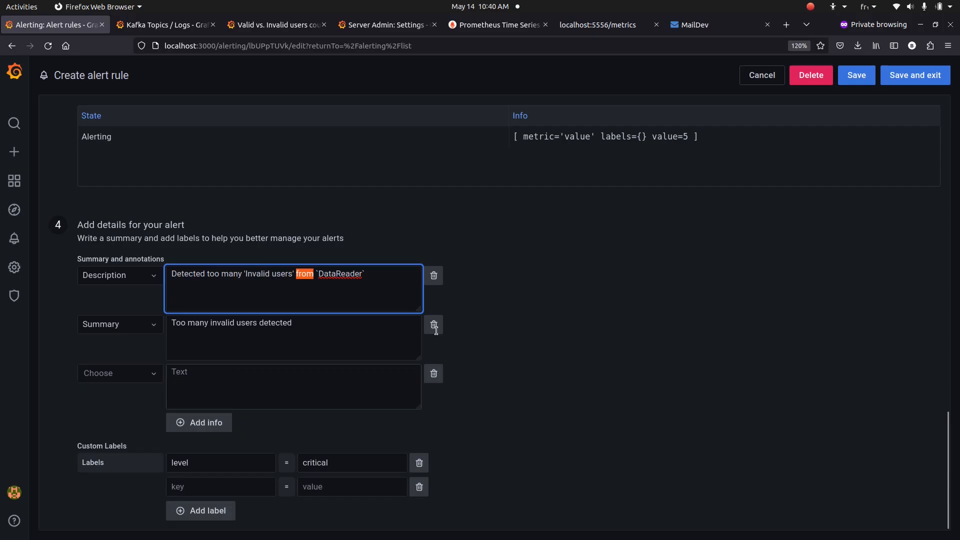
left_click(916, 75)
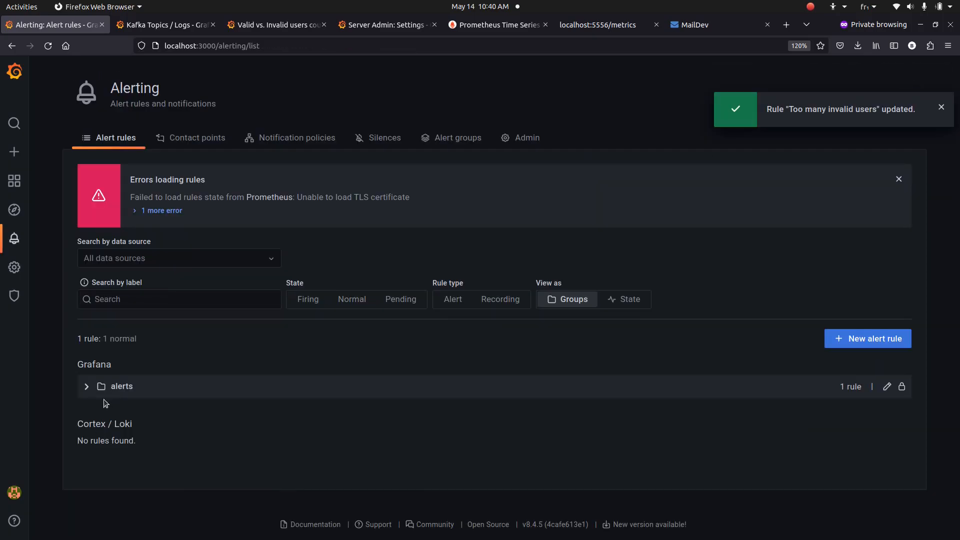
Expand the alerts folder and show the Too many invalid users rule's details
left_click(86, 386)
scroll(185, 384, "down", 2)
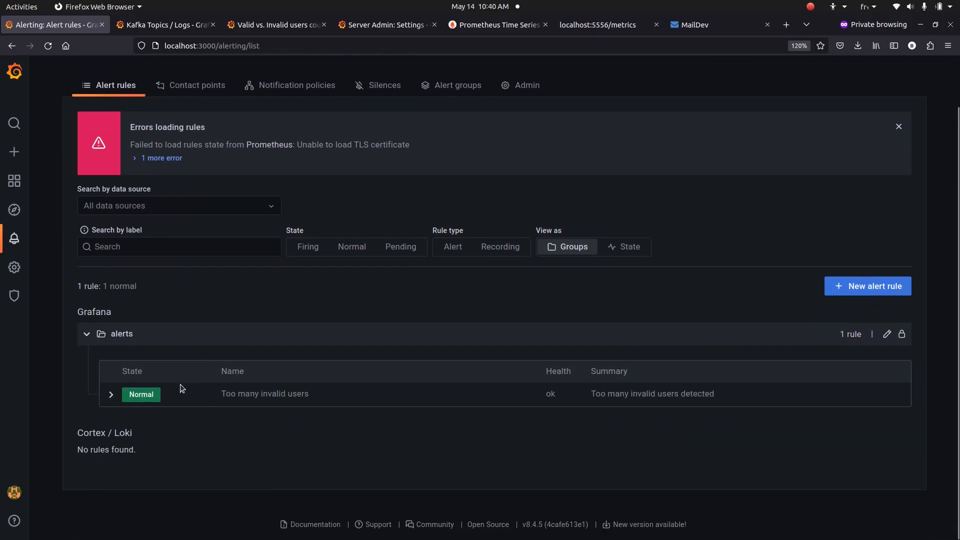
left_click(114, 393)
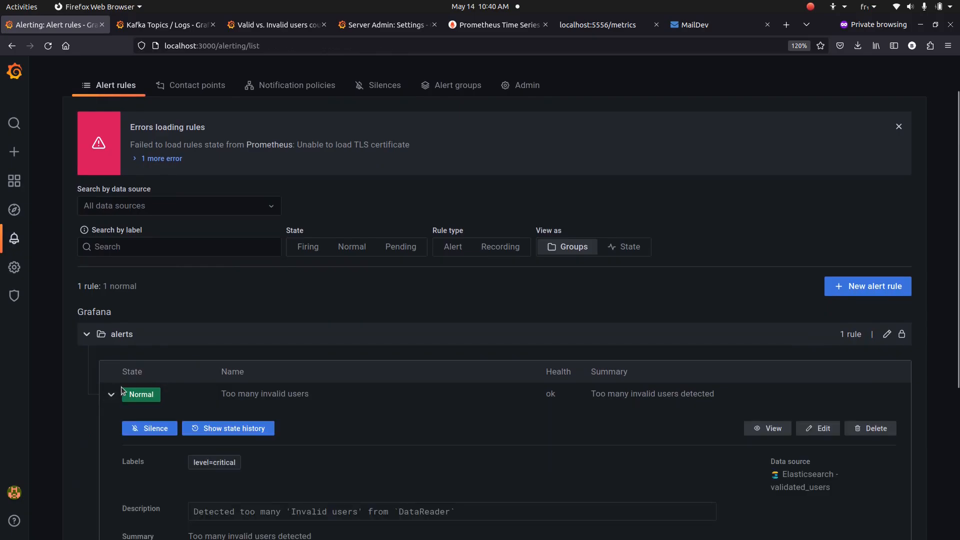
scroll(120, 391, "down", 4)
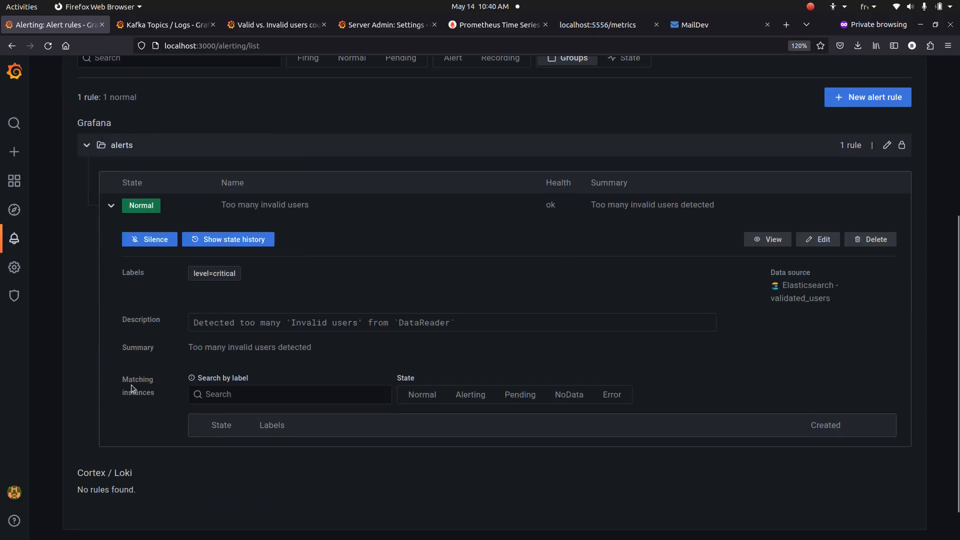
Check the rule's state history and its pending level=critical instance
left_click(228, 241)
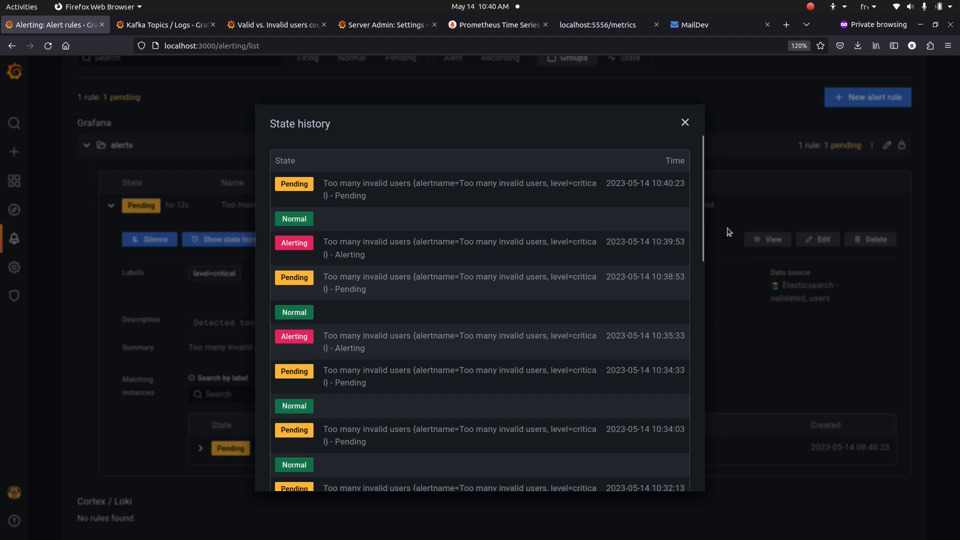
left_click(684, 123)
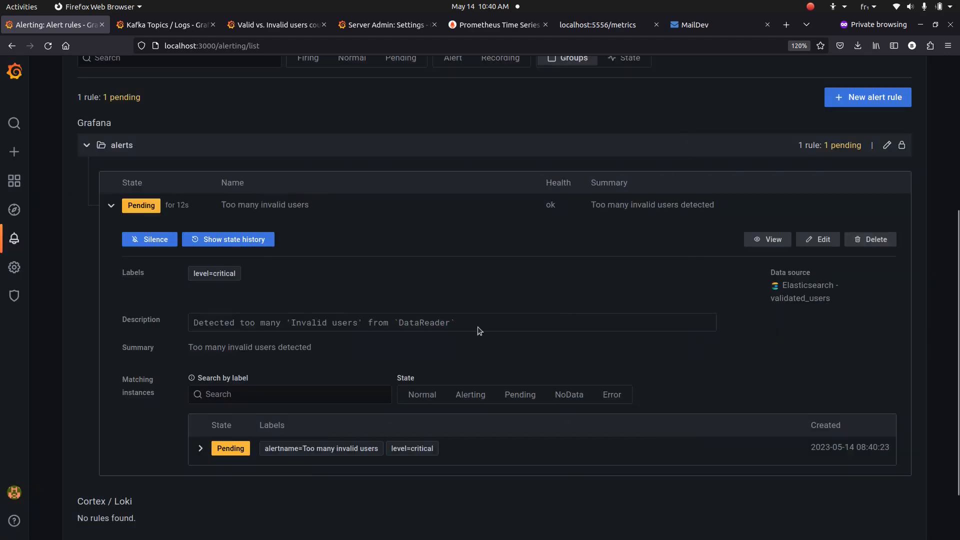
left_click(200, 448)
left_click(200, 448)
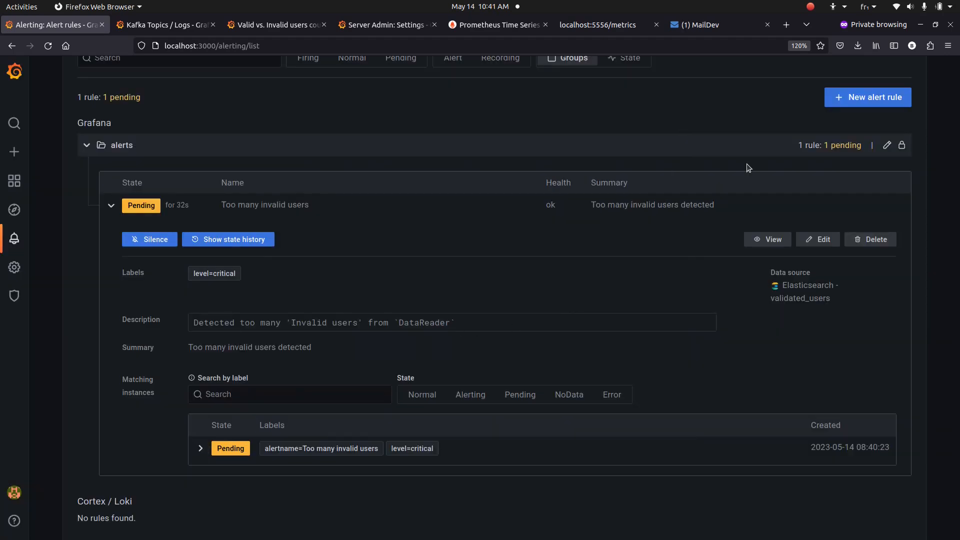
Read the [RESOLVED] Too many invalid users email in MailDev, then return to Grafana
left_click(703, 34)
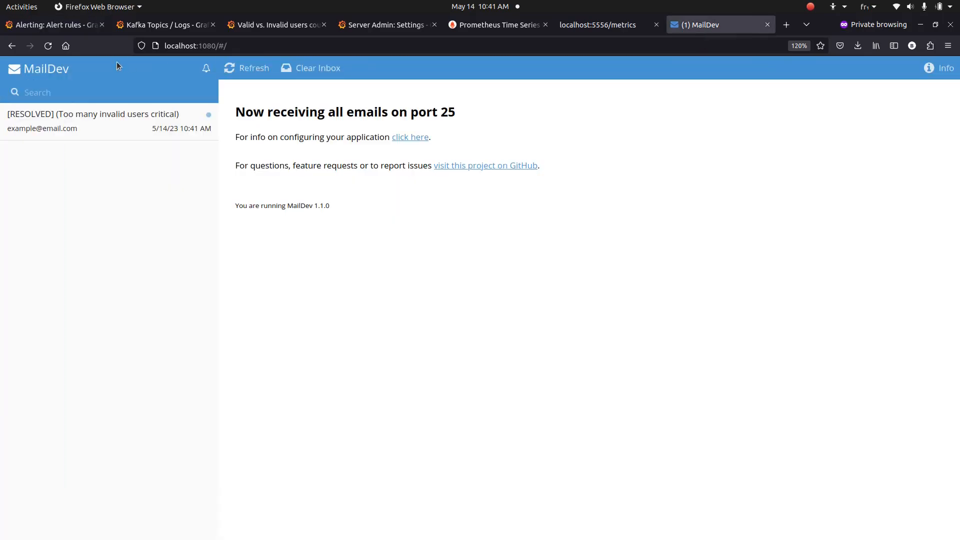
left_click(73, 26)
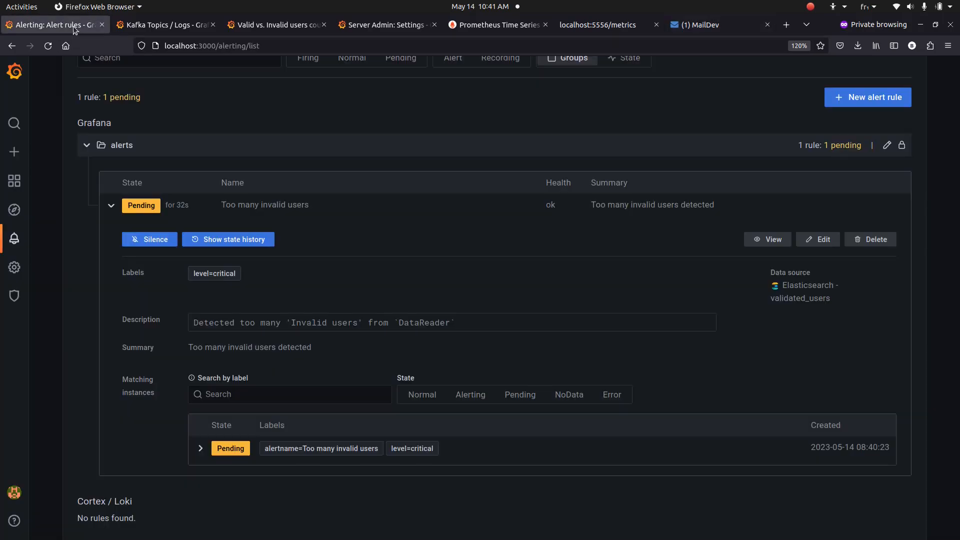
left_click(709, 23)
left_click(131, 120)
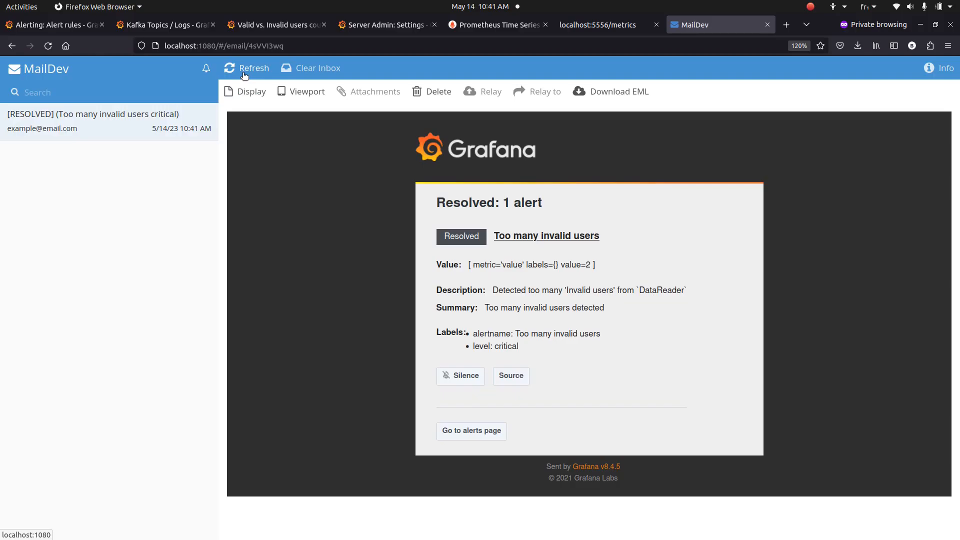
left_click(14, 21)
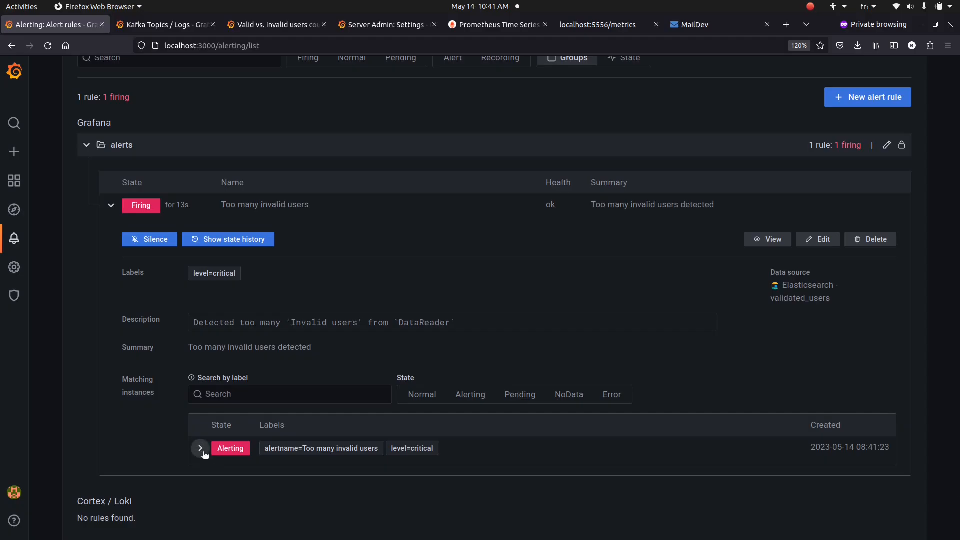
left_click(696, 30)
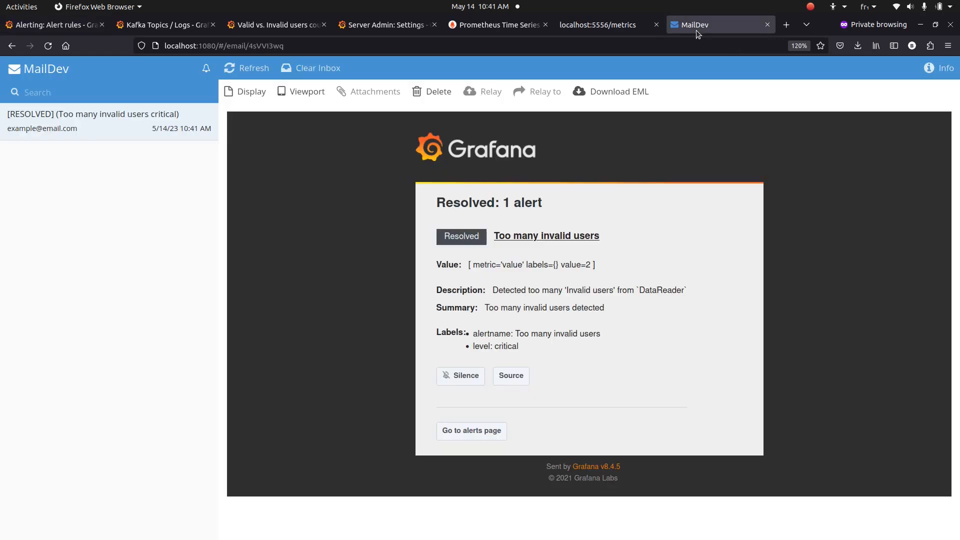
left_click(52, 24)
left_click(200, 448)
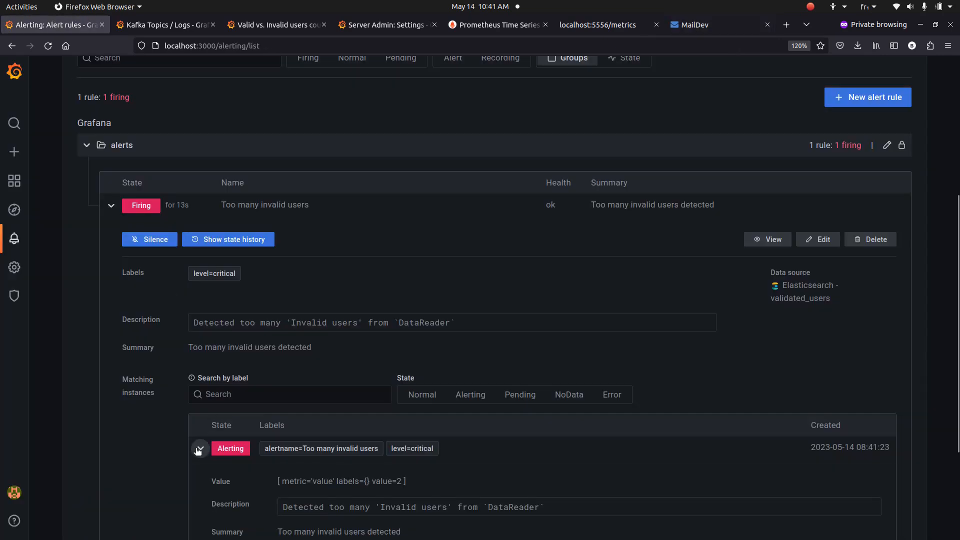
left_click(200, 449)
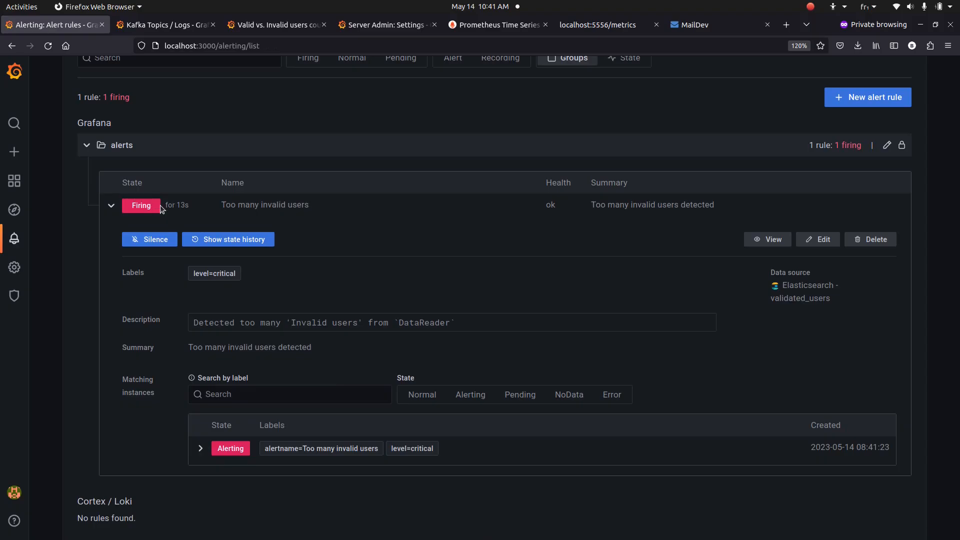
Open the [FIRING:1] email and highlight its alertname and level: critical labels
left_click(698, 25)
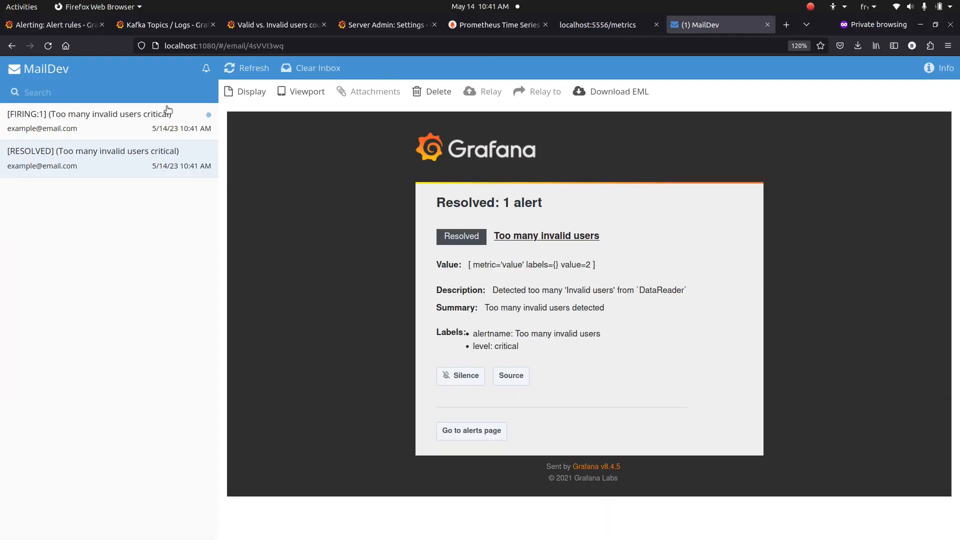
left_click(34, 133)
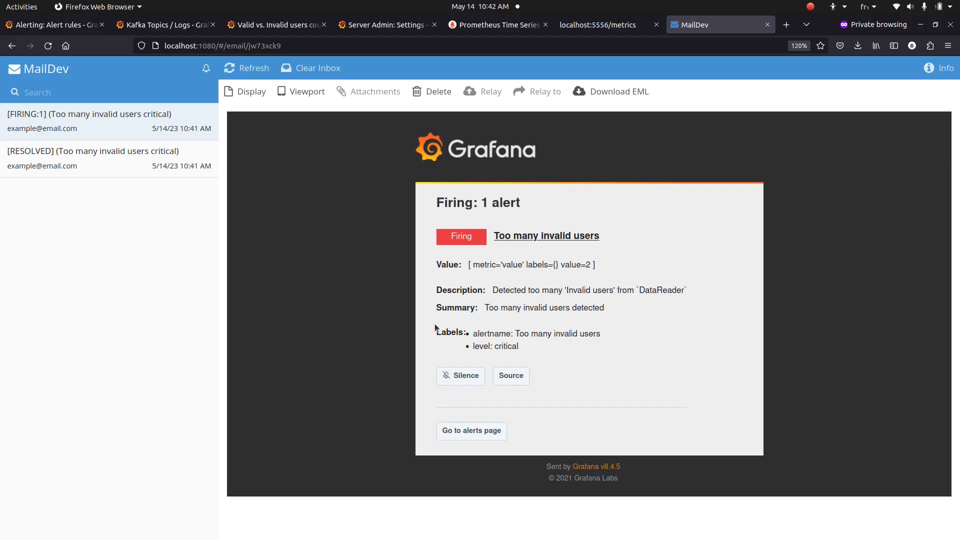
double_click(483, 335)
double_click(504, 348)
mouse_move(503, 345)
left_mouse_down()
mouse_move(499, 336)
mouse_move(496, 348)
left_mouse_up()
double_click(499, 335)
double_click(503, 349)
double_click(489, 348)
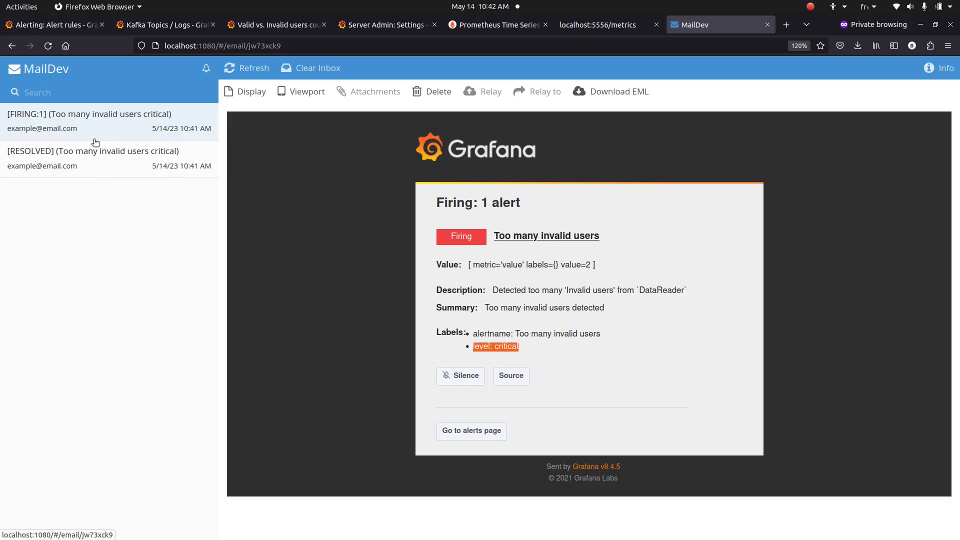
left_click(82, 25)
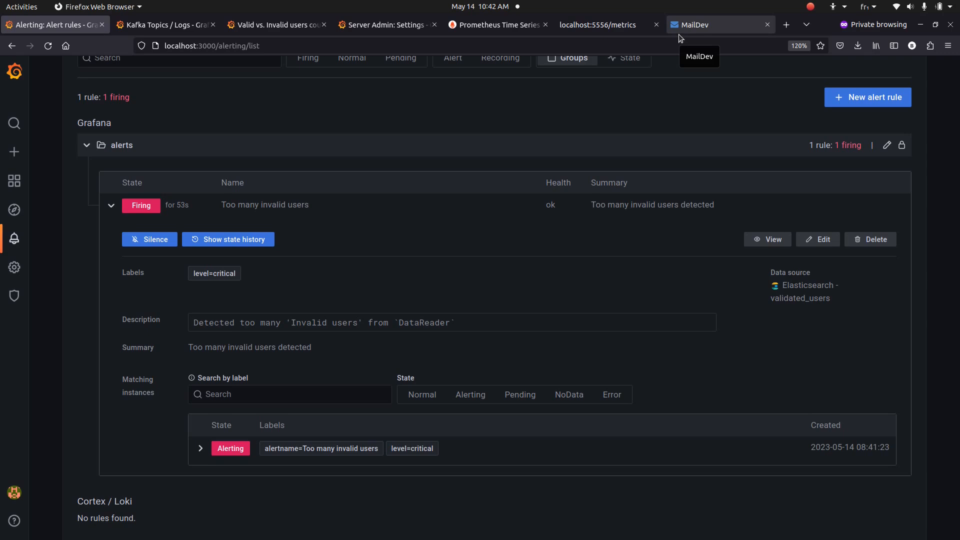
Open the [RESOLVED] email reporting value=2 in the MailDev inbox
left_click(699, 27)
left_click(92, 160)
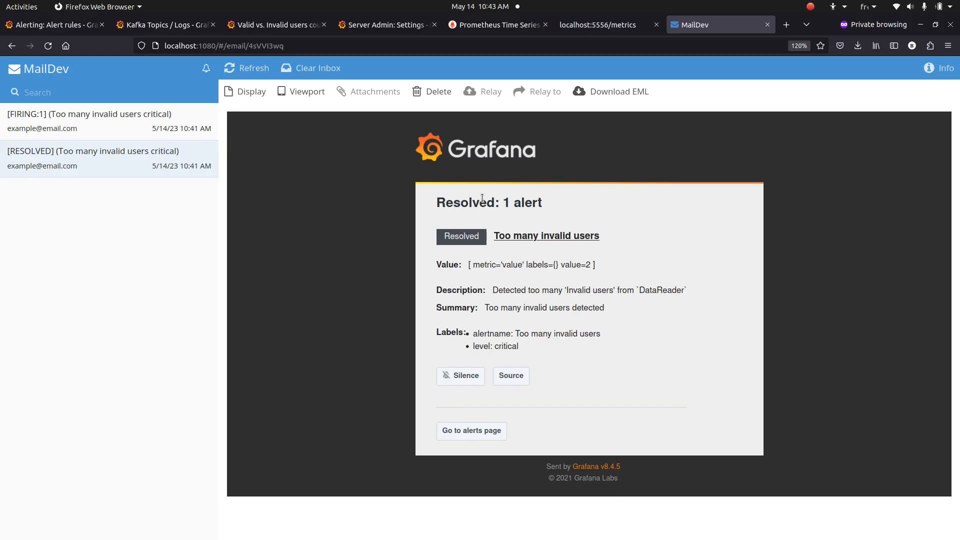
key("alt")
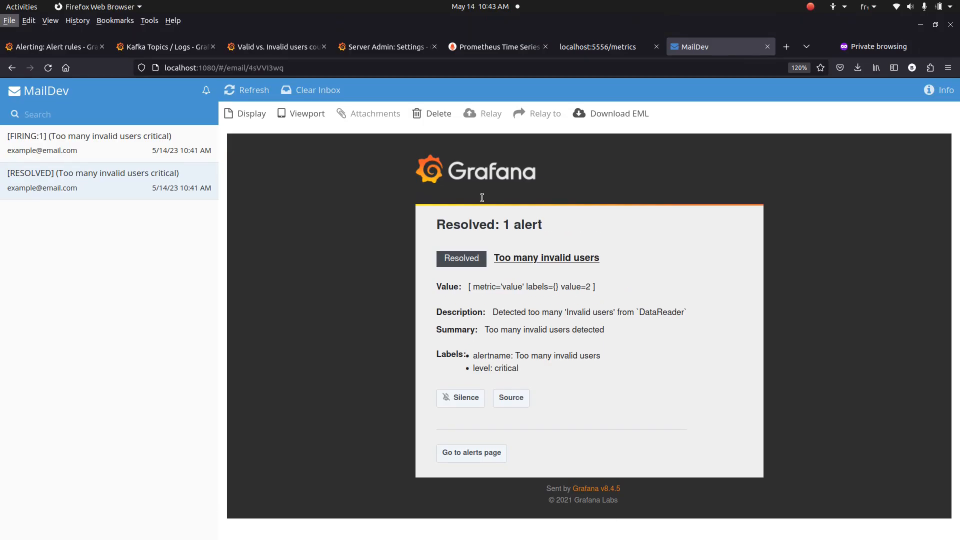
key("alt")
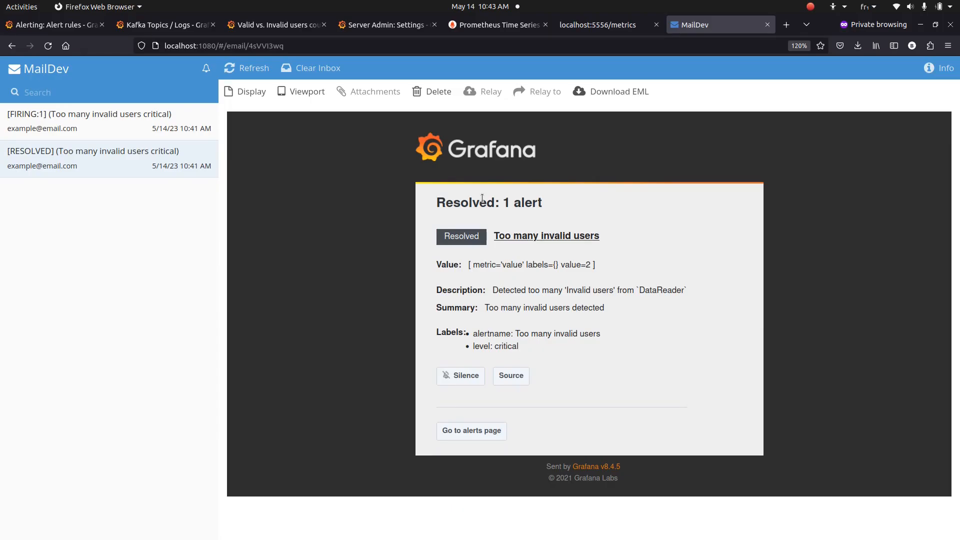
left_click(119, 120)
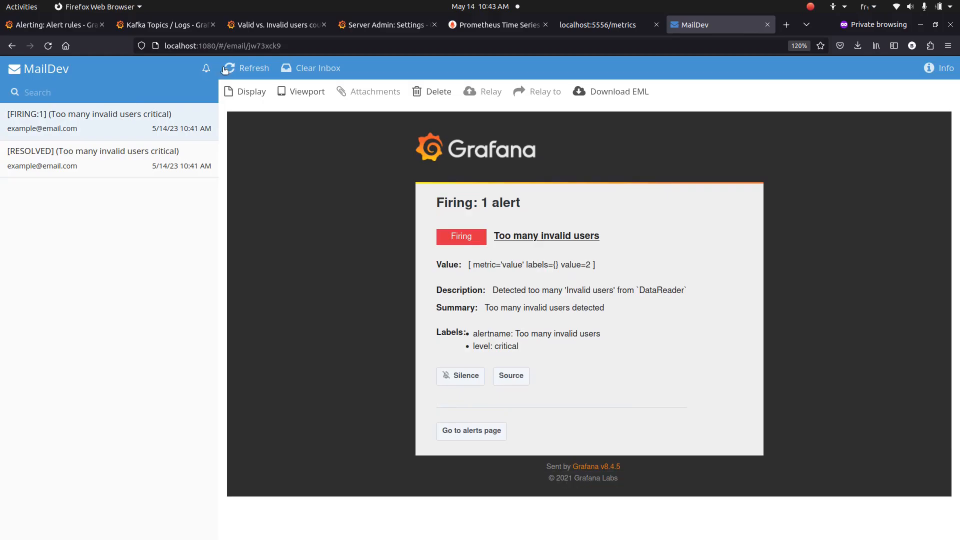
left_click(86, 171)
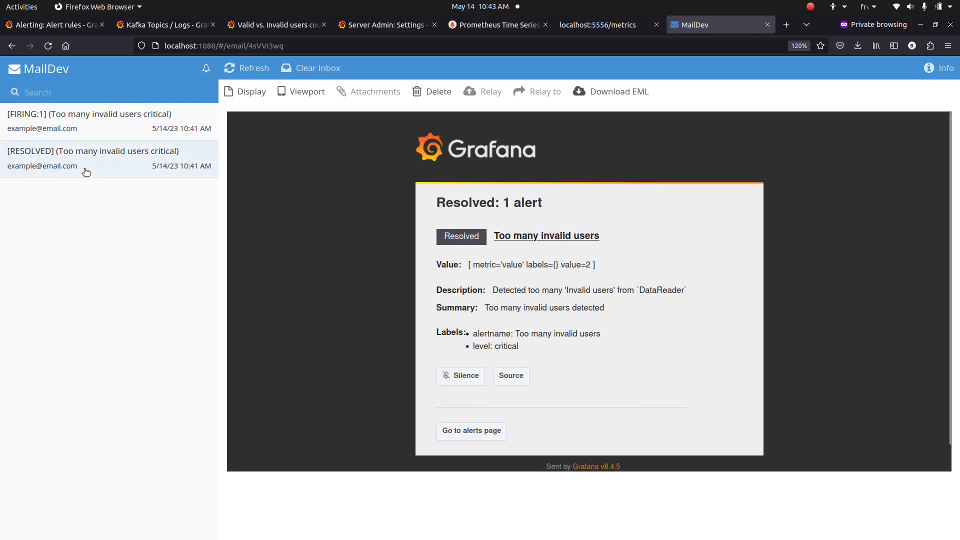